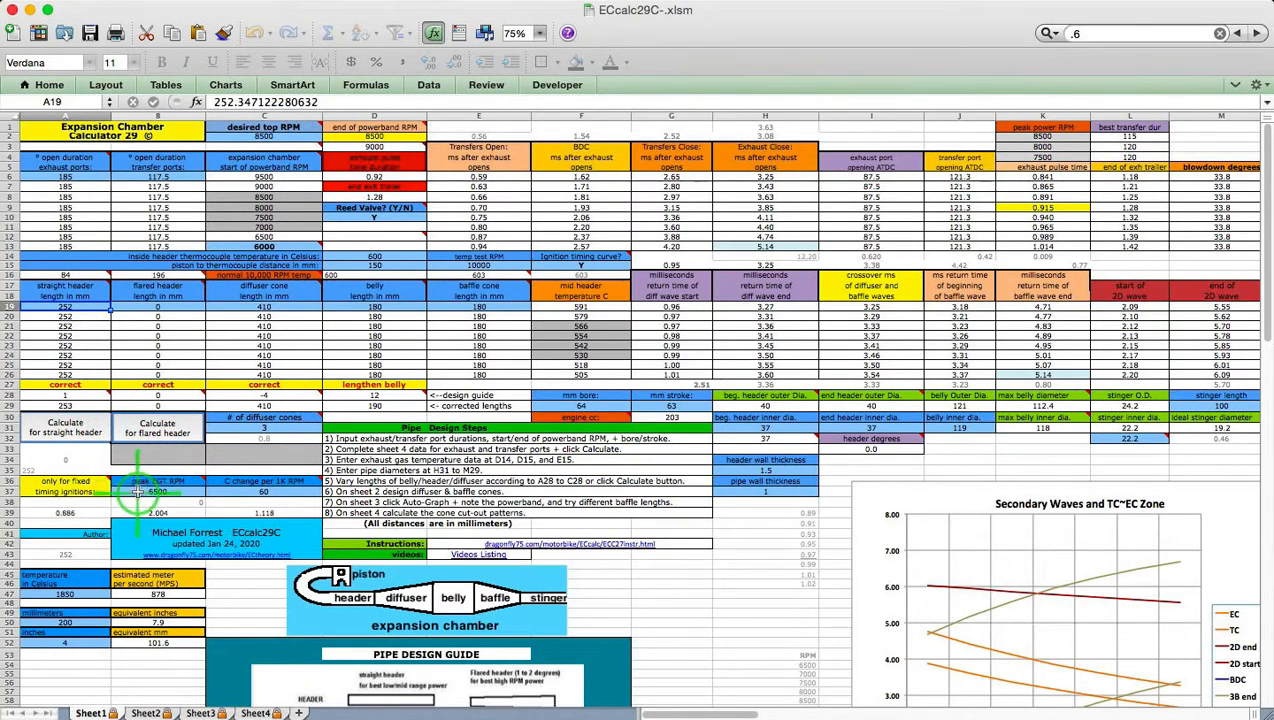
Bring Sheet4's Exhaust free transfer chart into view, falling from about 0.96 at 6000 to 0.76 at 10000 rpm
{"action": "mouse_move", "coordinate": [150, 482]}
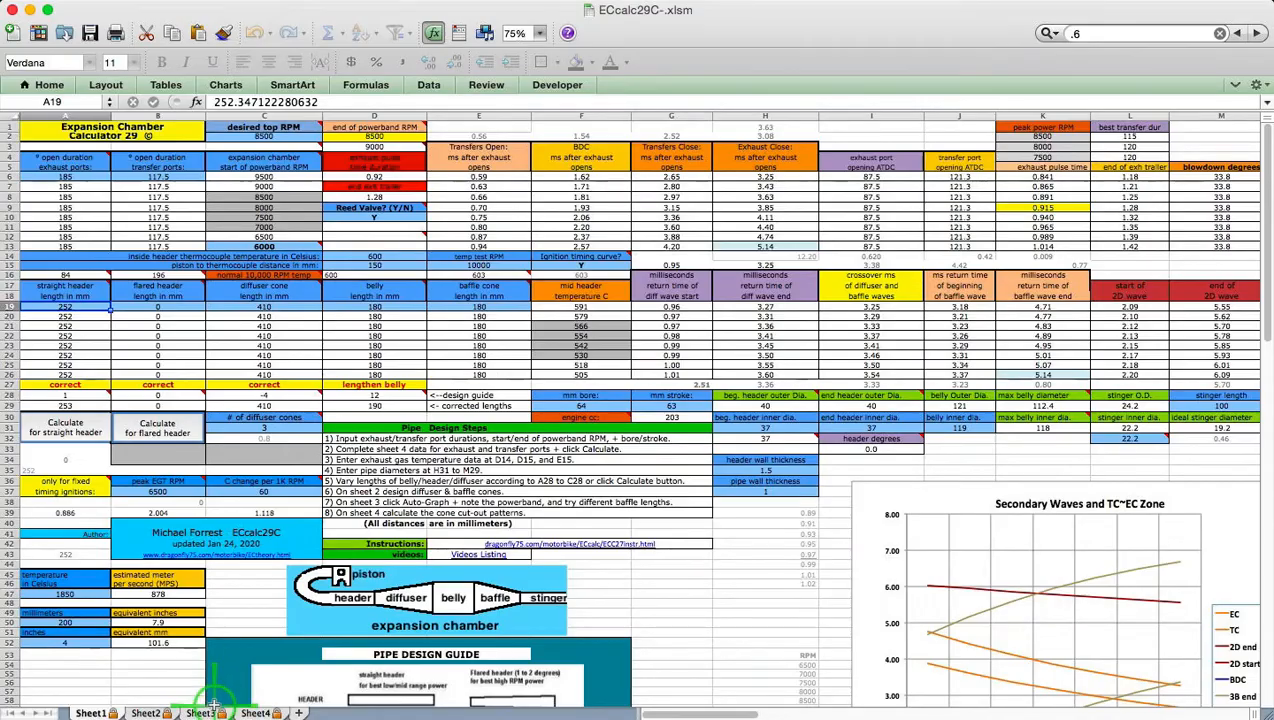
{"action": "left_click", "coordinate": [255, 713]}
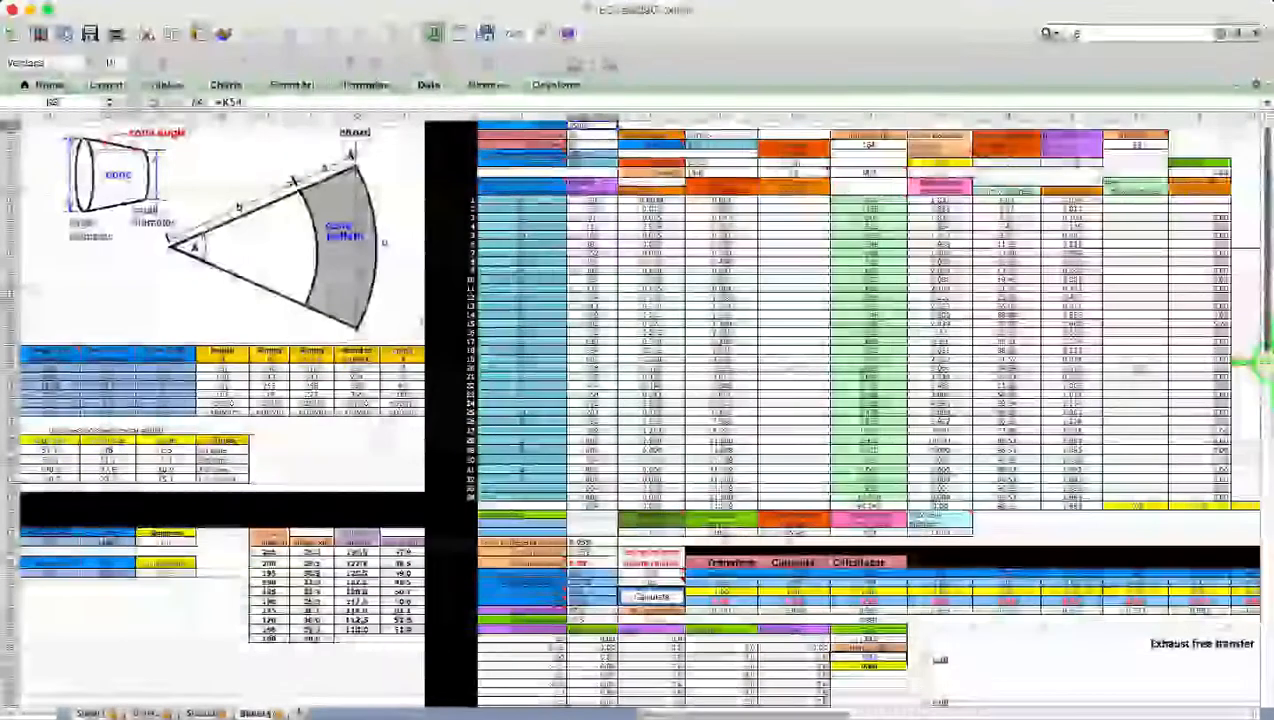
{"action": "left_click_drag", "start_coordinate": [1264, 364], "coordinate": [1262, 398]}
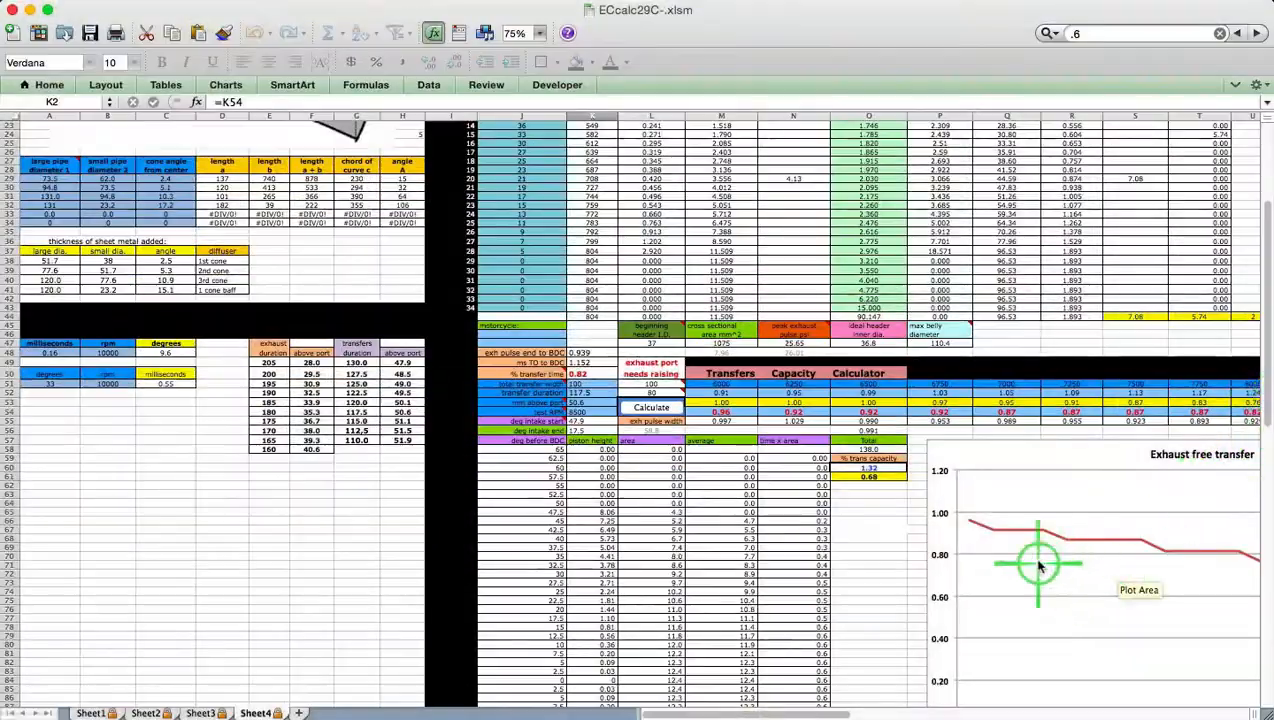
{"action": "mouse_move", "coordinate": [990, 535]}
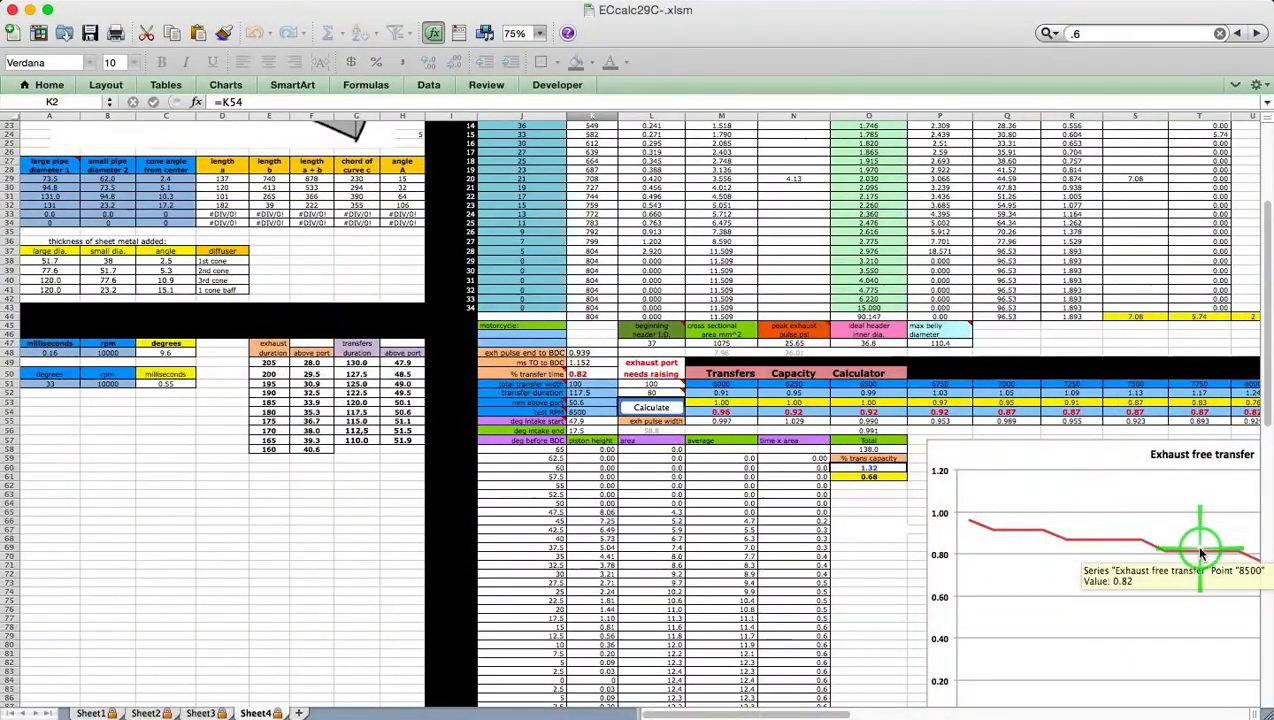
{"action": "mouse_move", "coordinate": [1150, 551]}
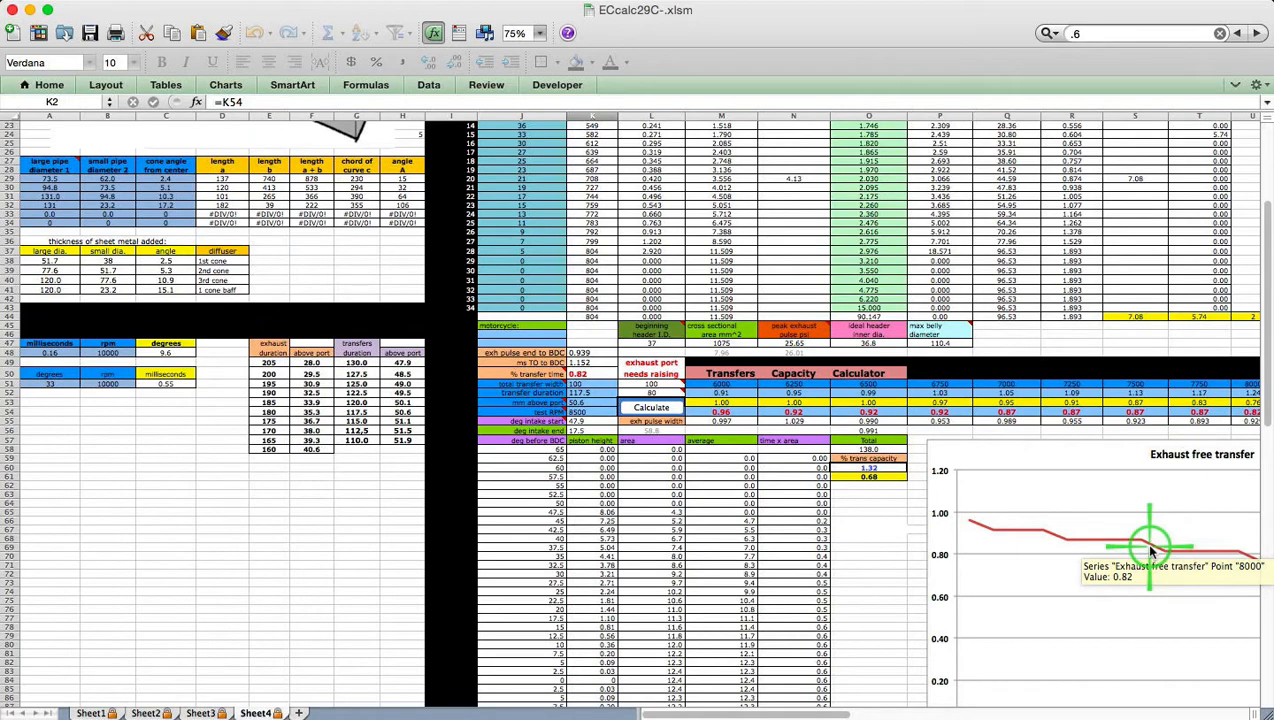
{"action": "scroll", "coordinate": [1150, 551], "scroll_direction": "down", "scroll_amount": 6}
{"action": "scroll", "coordinate": [1150, 551], "scroll_direction": "right", "scroll_amount": 4}
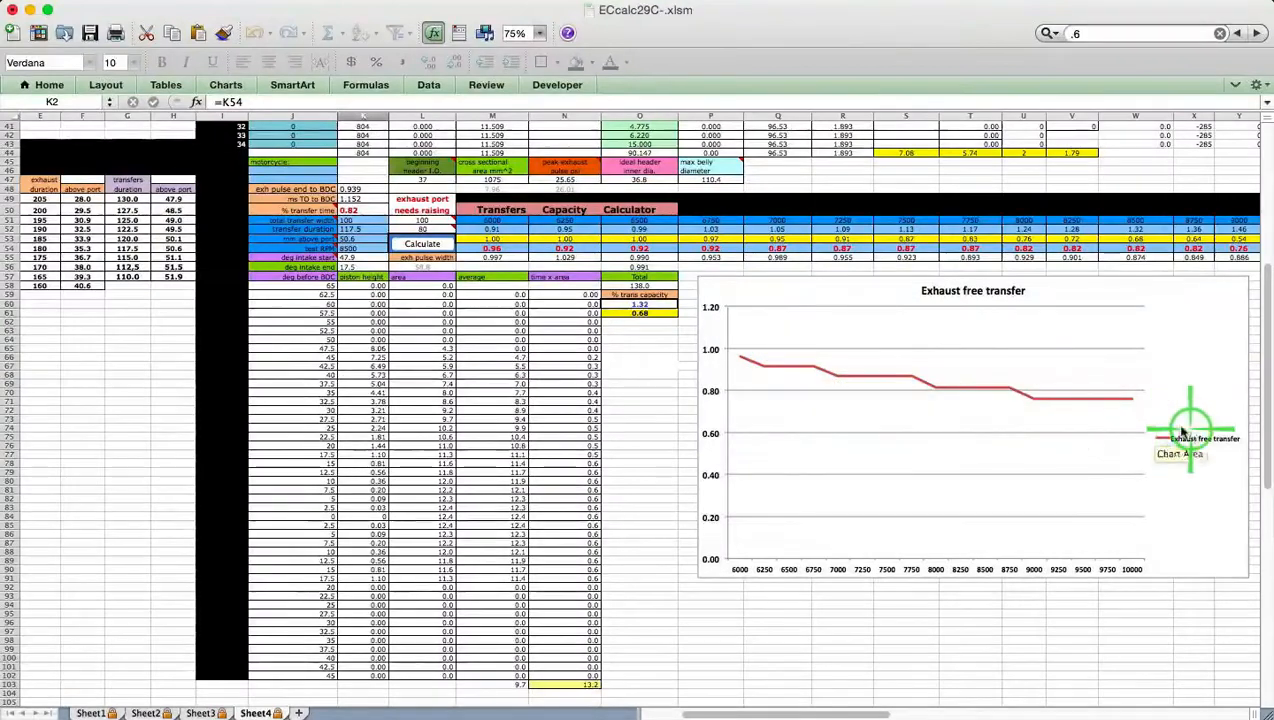
{"action": "mouse_move", "coordinate": [1055, 403]}
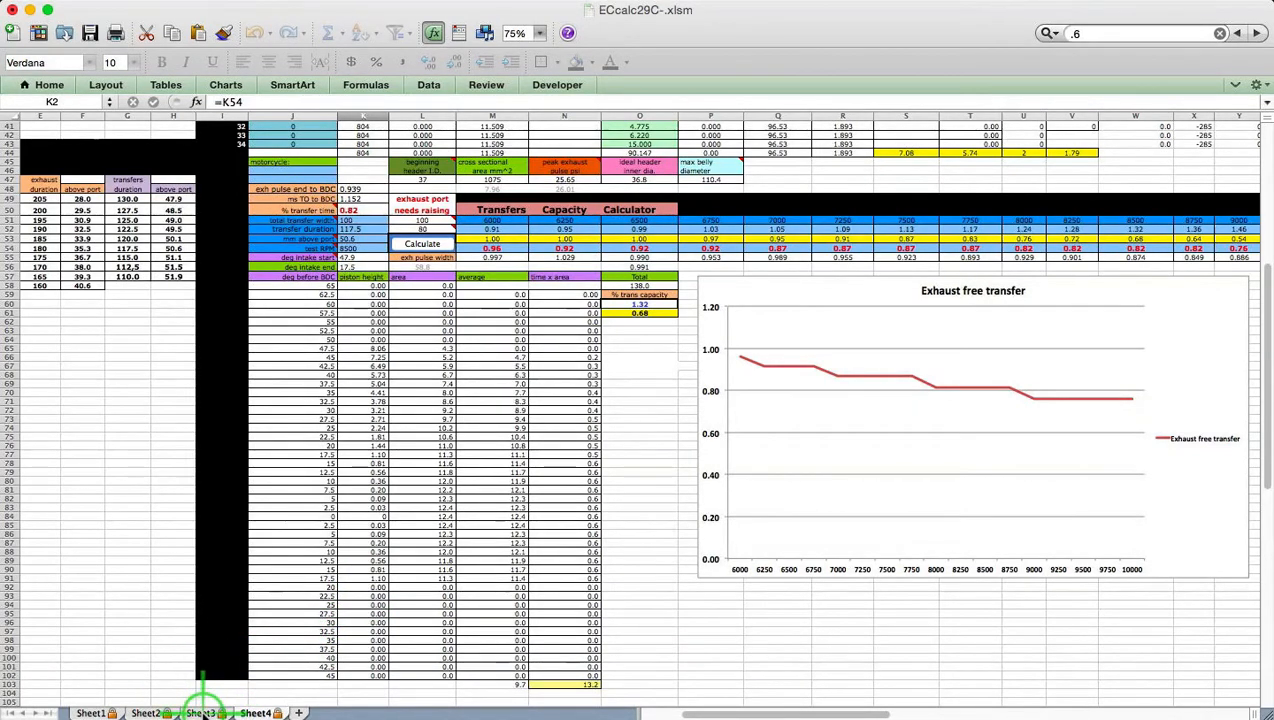
Generate the 60 mm long single-cone baffle on Sheet2's Baffle Calculator, then return to Sheet1
{"action": "left_click", "coordinate": [150, 713]}
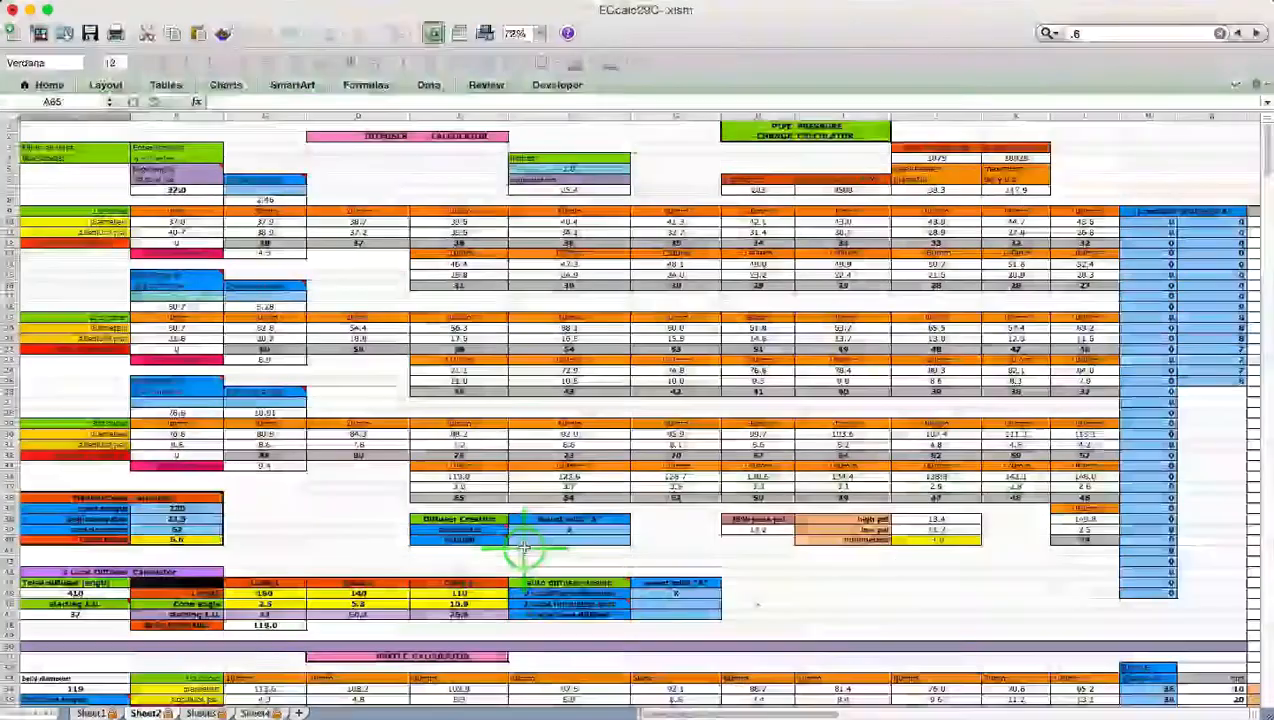
{"action": "scroll", "coordinate": [524, 547], "scroll_direction": "down", "scroll_amount": 2}
{"action": "scroll", "coordinate": [524, 547], "scroll_direction": "down", "scroll_amount": 10}
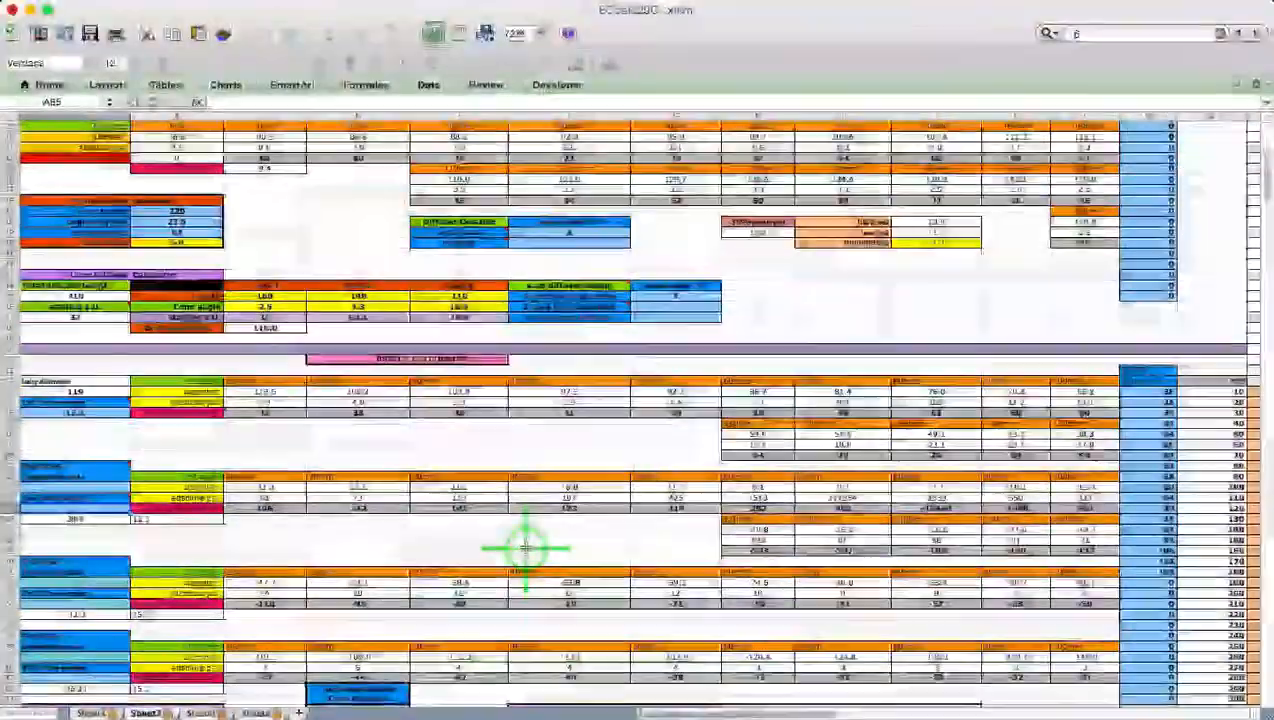
{"action": "scroll", "coordinate": [524, 547], "scroll_direction": "down", "scroll_amount": 7}
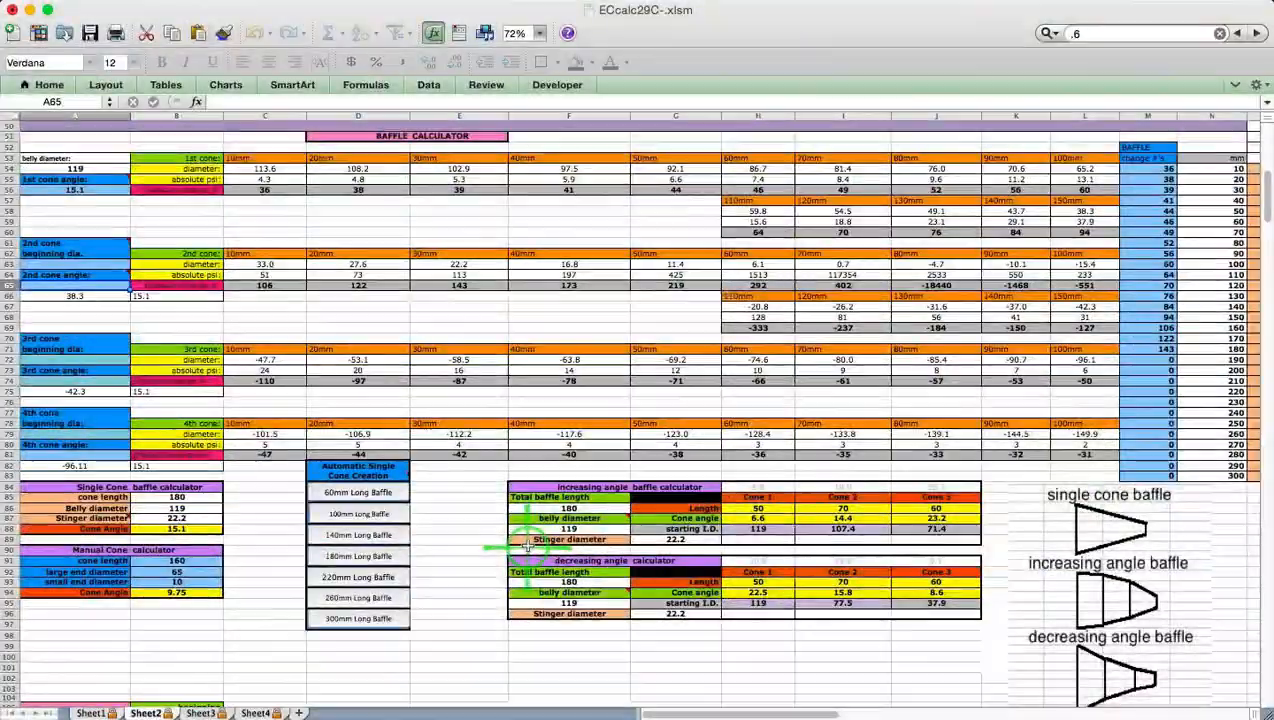
{"action": "left_click", "coordinate": [388, 495]}
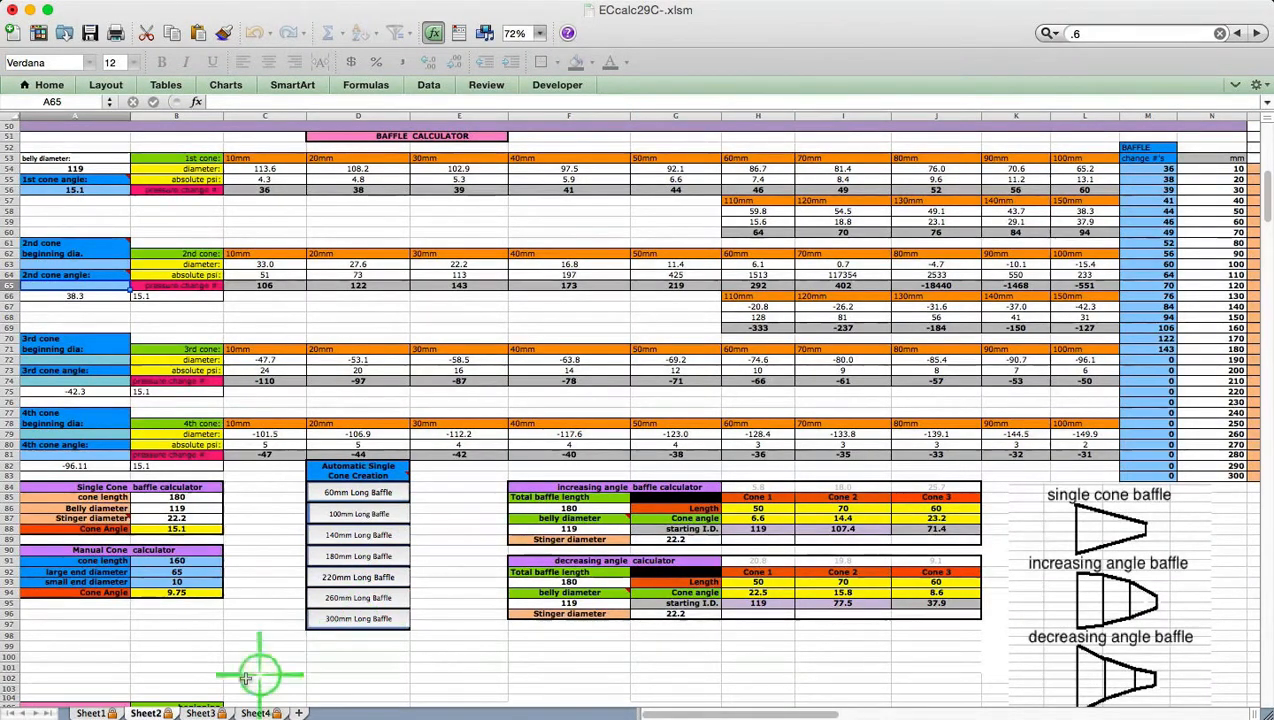
{"action": "left_click", "coordinate": [92, 712]}
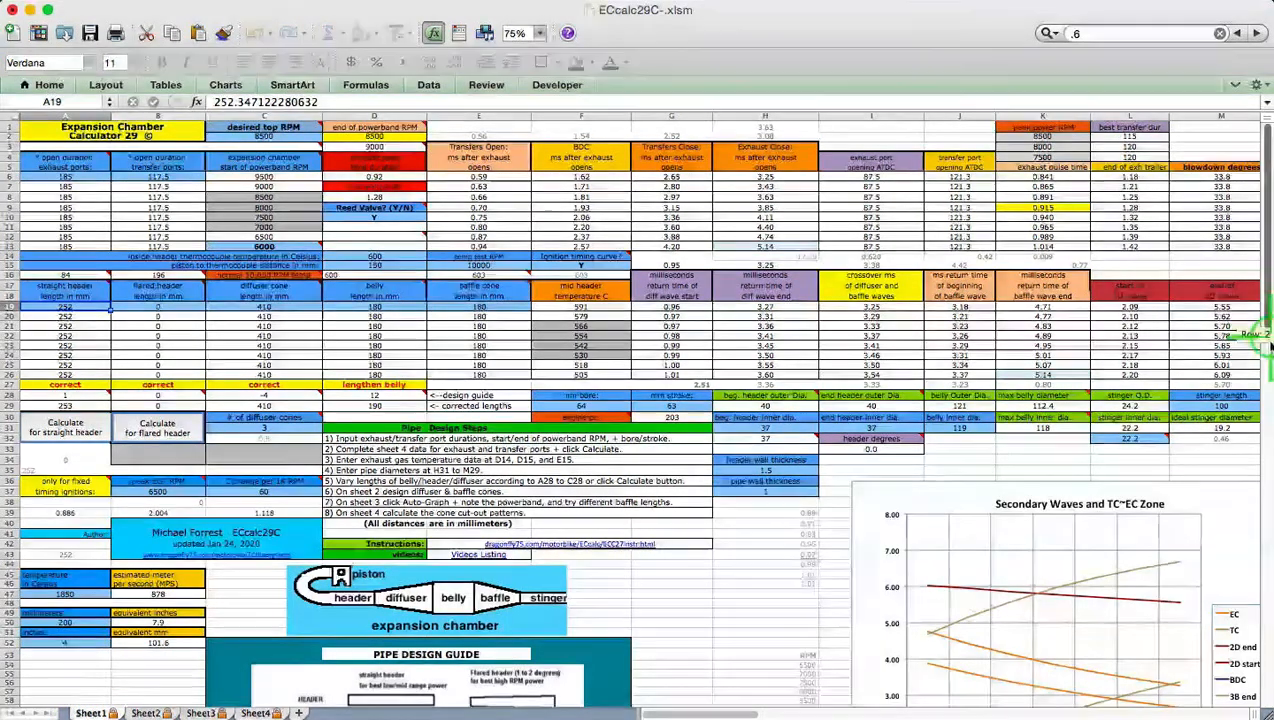
Review Sheet1's Secondary Waves chart, then move to Sheet3's combined waves and pipe power graphs
{"action": "scroll", "coordinate": [1266, 340], "scroll_direction": "down", "scroll_amount": 5}
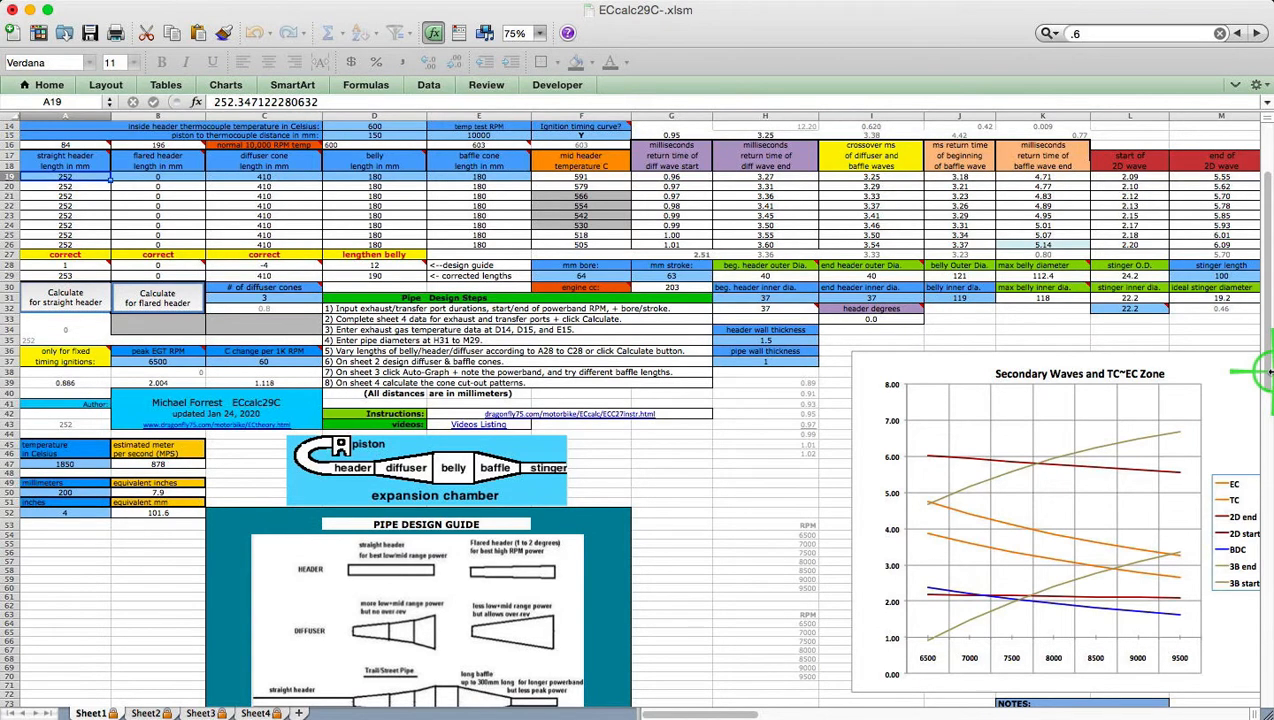
{"action": "left_click", "coordinate": [203, 712]}
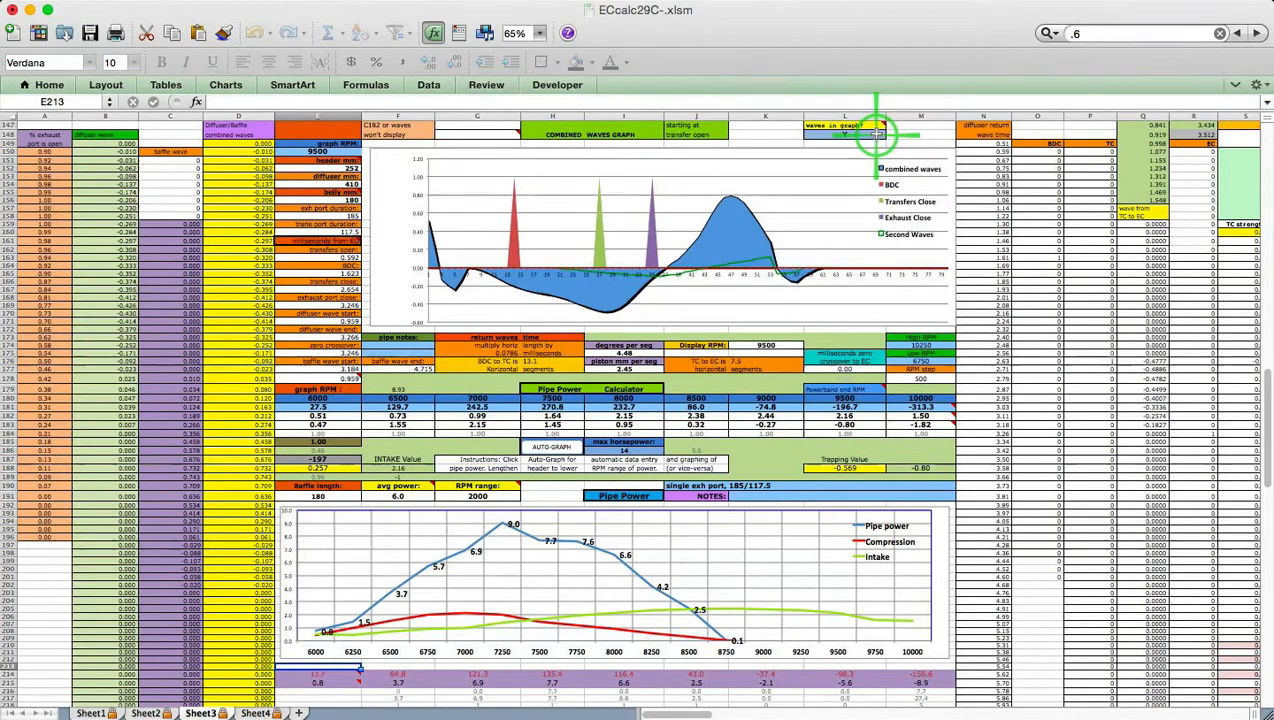
Set 'waves in graph?' in L148 to n and auto-graph the pipe power, peaking at 10.8
{"action": "mouse_move", "coordinate": [878, 125]}
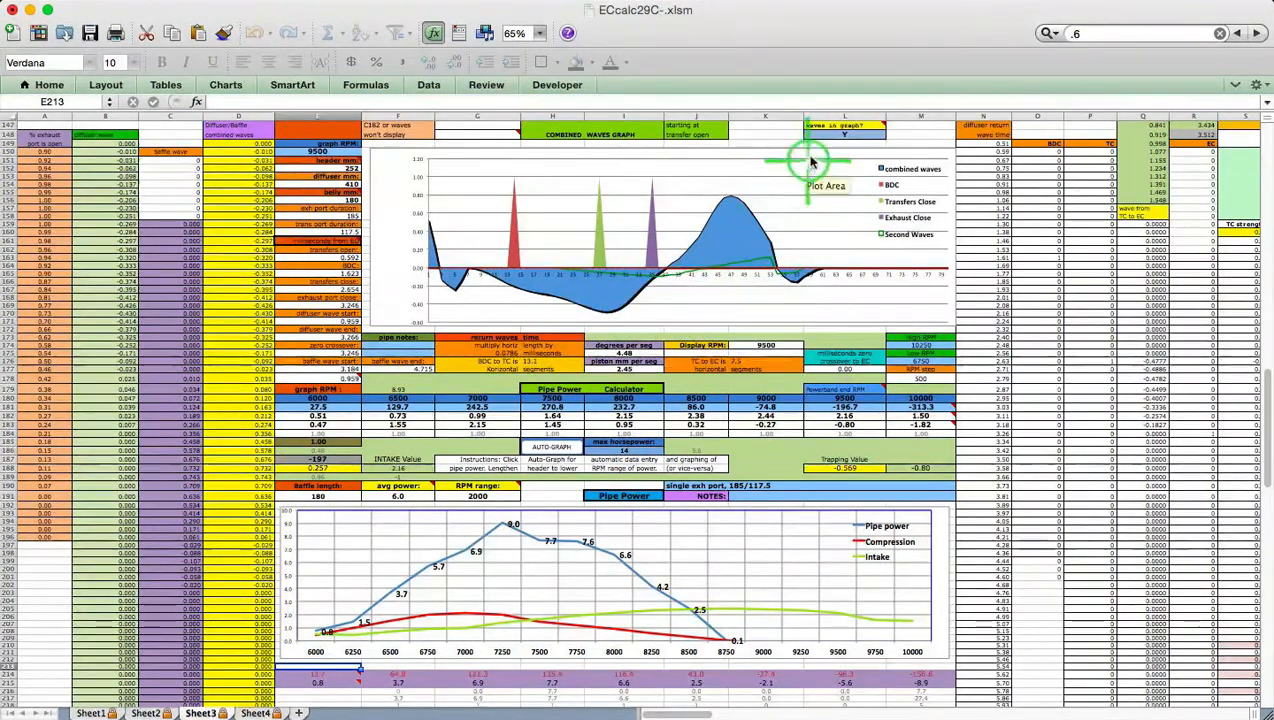
{"action": "left_click", "coordinate": [840, 135]}
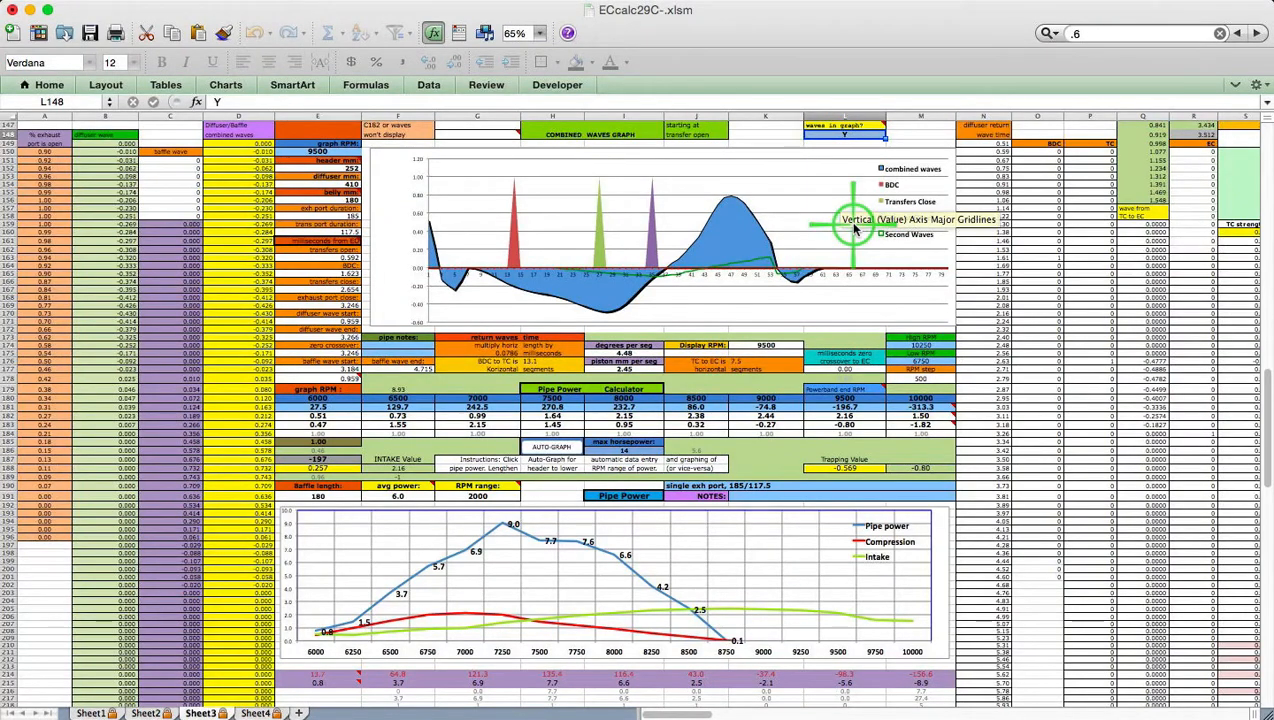
{"action": "type", "text": "n"}
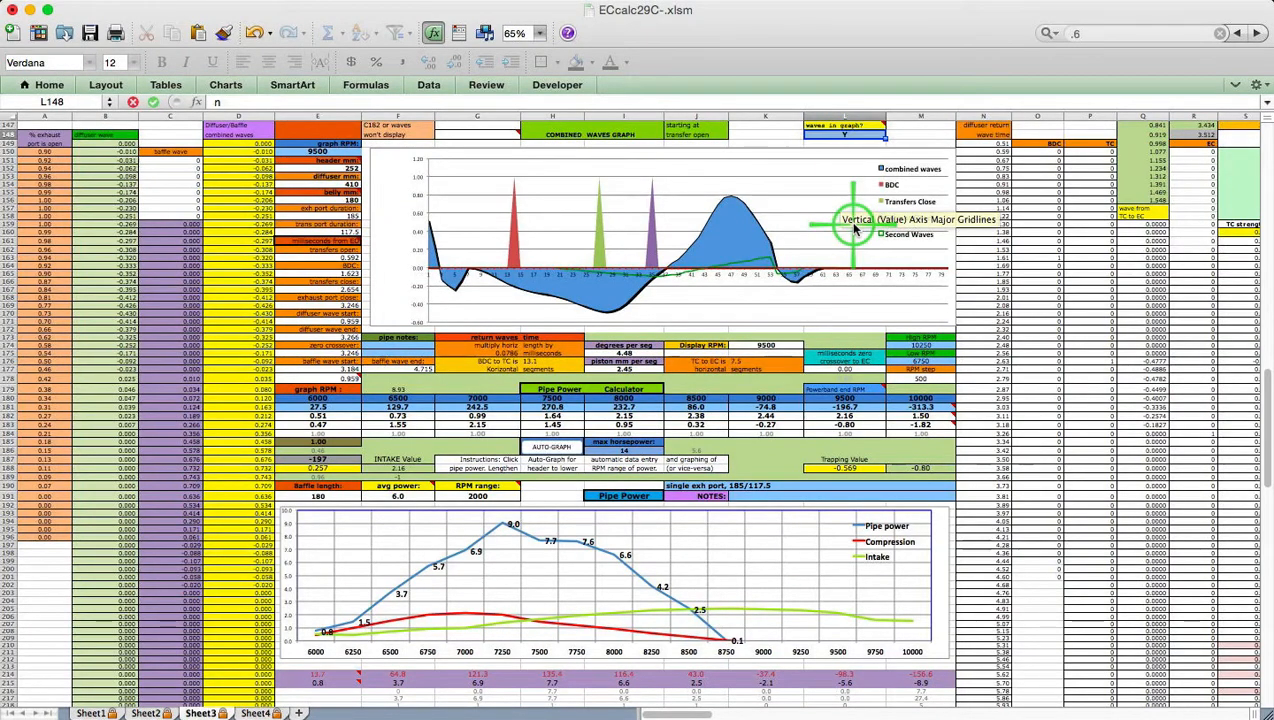
{"action": "key", "text": "Return"}
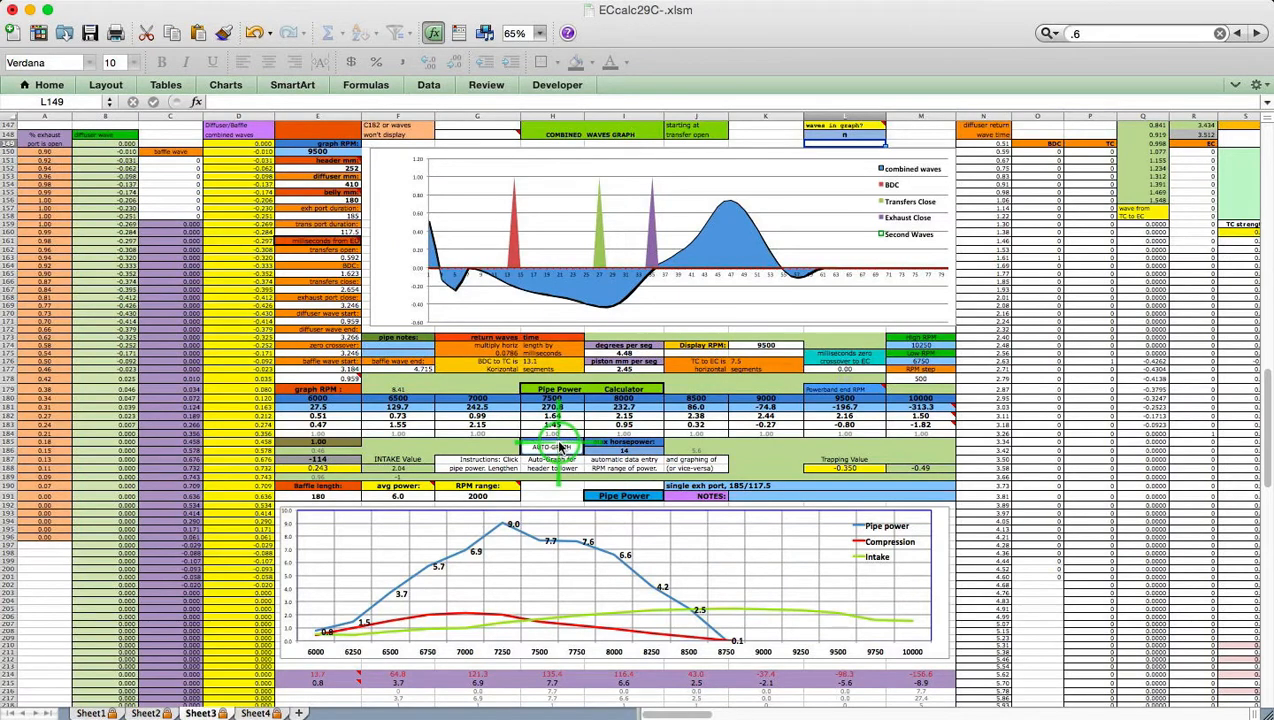
{"action": "left_click", "coordinate": [560, 447]}
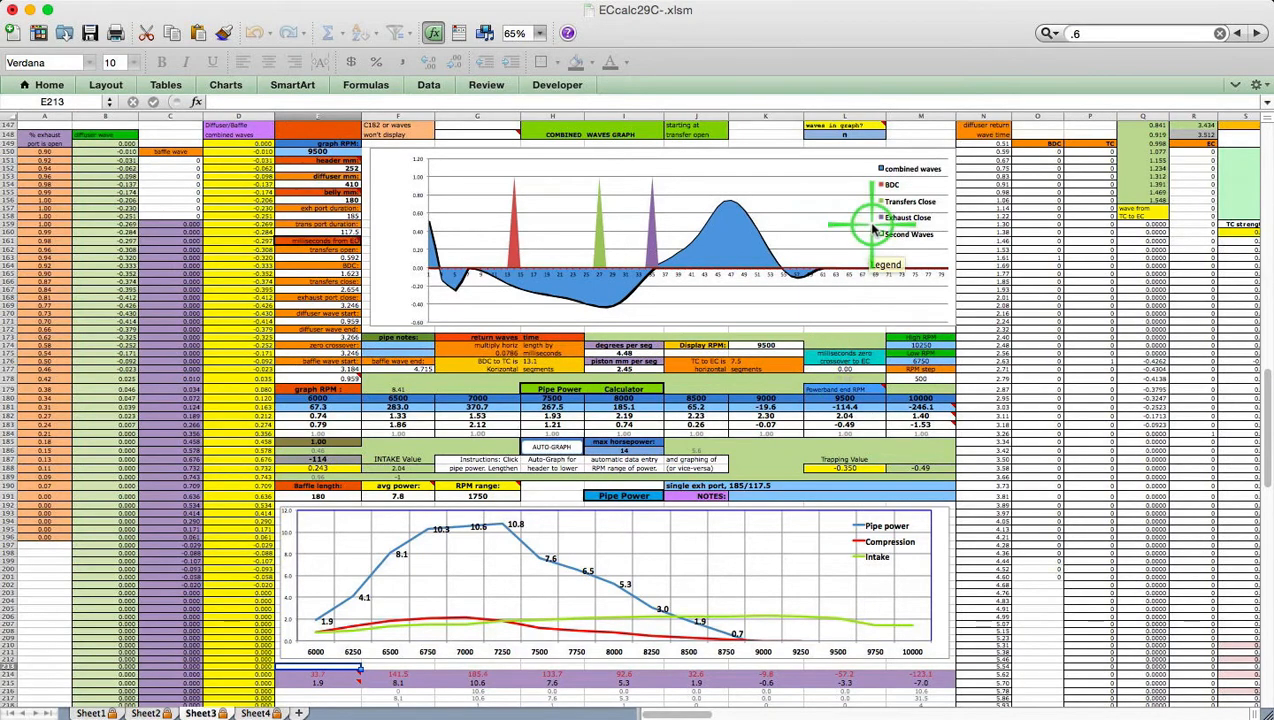
Set L148 back to Y so the Second Waves line returns to the Combined Waves Graph
{"action": "left_click", "coordinate": [856, 134]}
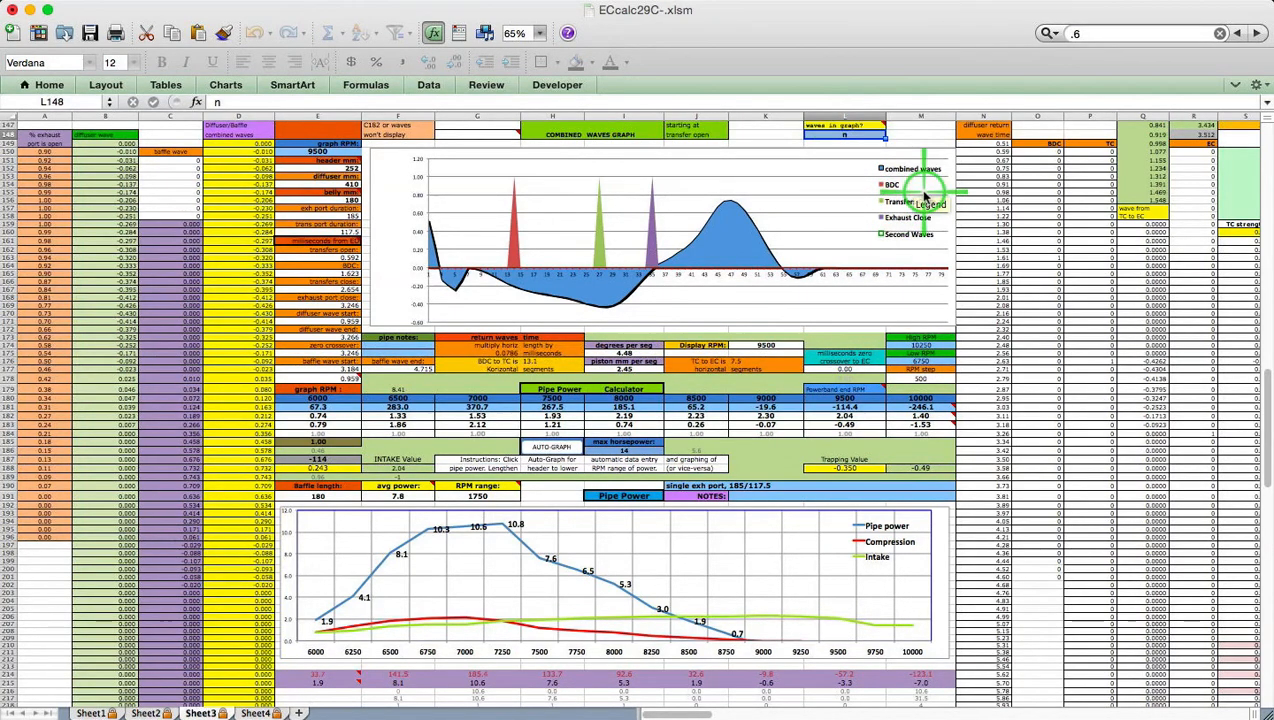
{"action": "type", "text": "Y"}
{"action": "key", "text": "Return"}
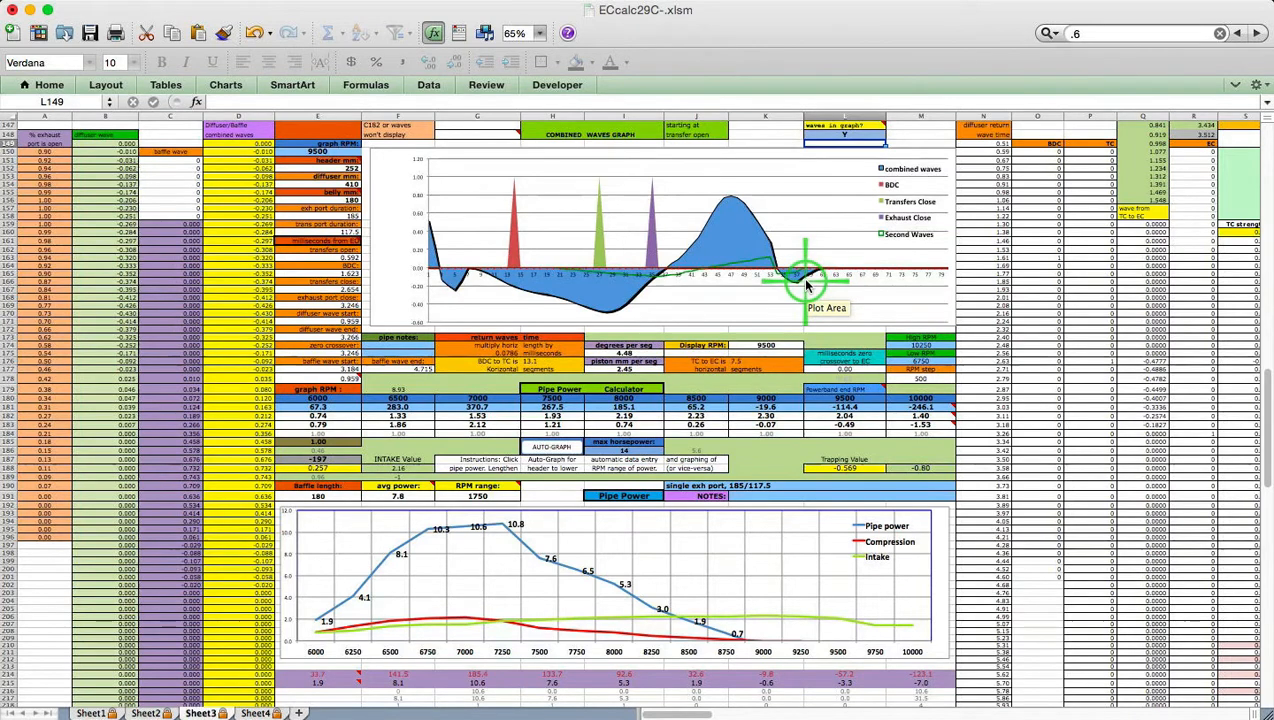
Return to the top of Sheet4, showing the exhaust blowdown table and cone pattern calculator
{"action": "left_click", "coordinate": [100, 714]}
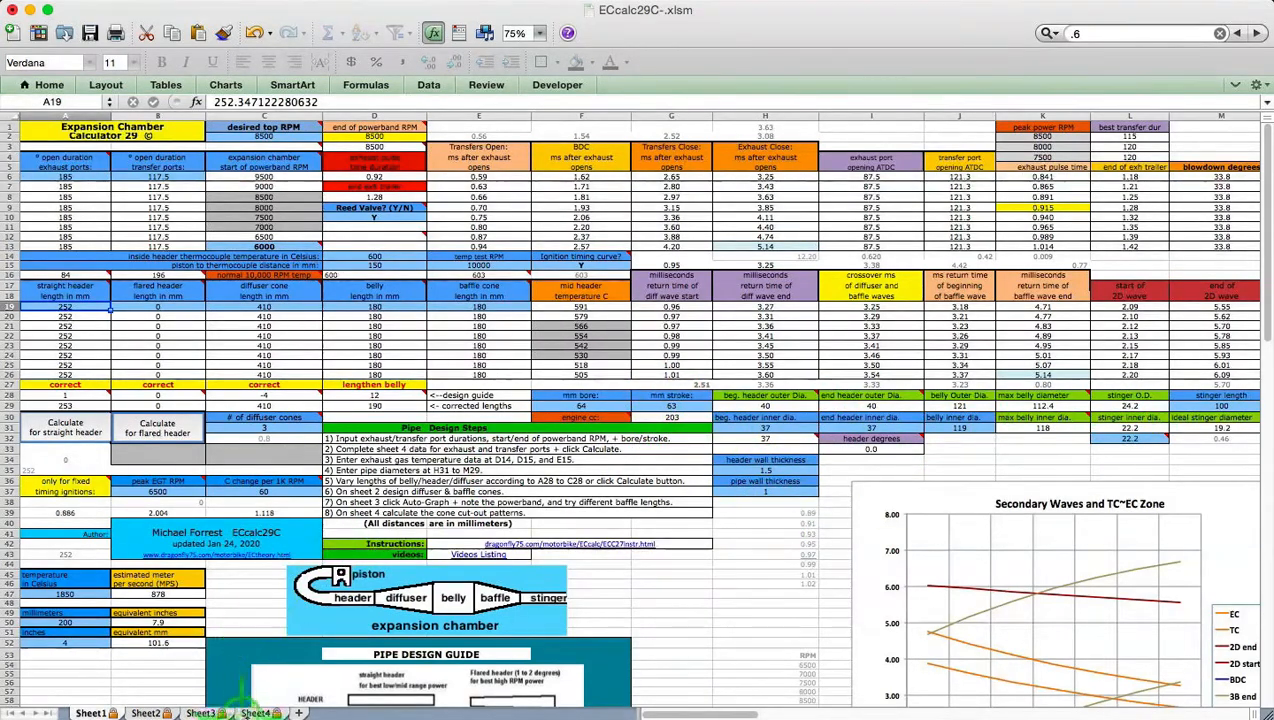
{"action": "left_click", "coordinate": [256, 712]}
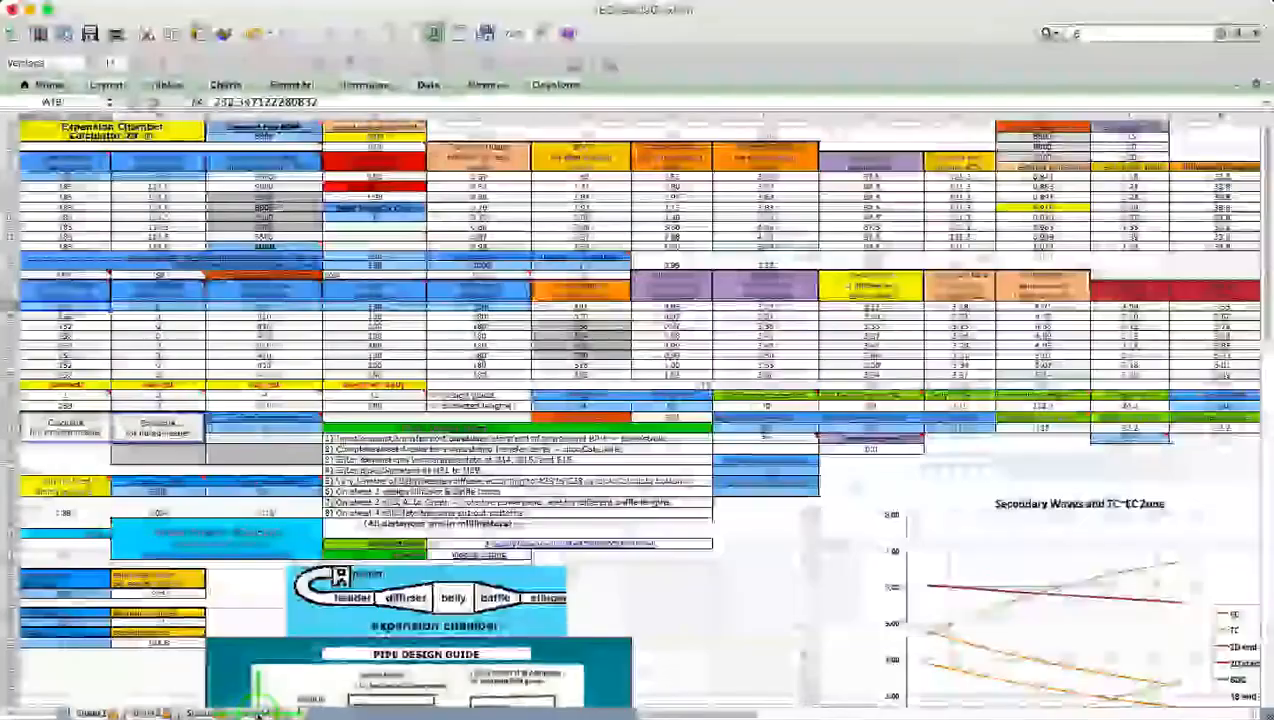
{"action": "scroll", "coordinate": [447, 424], "scroll_direction": "up", "scroll_amount": 10}
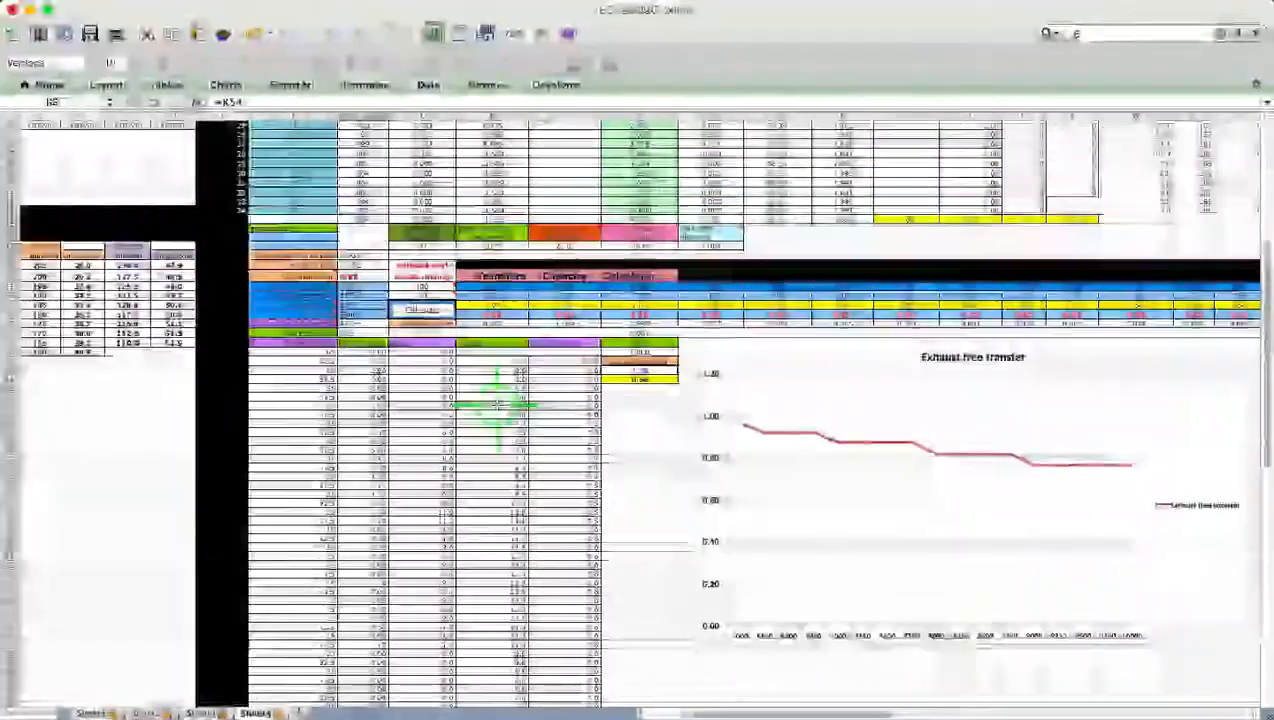
{"action": "scroll", "coordinate": [500, 405], "scroll_direction": "up", "scroll_amount": 3}
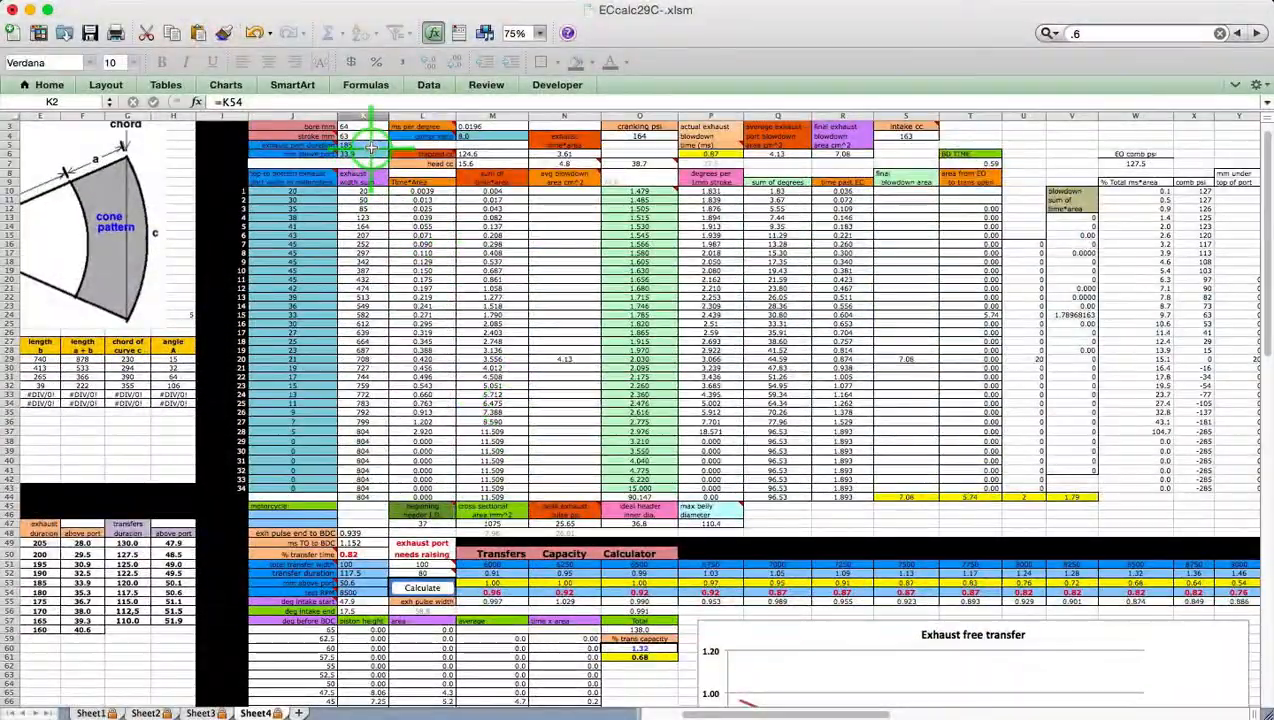
Set exhaust duration 180 in K5 and 35 mm above port in K6, then recalculate
{"action": "left_click", "coordinate": [365, 146]}
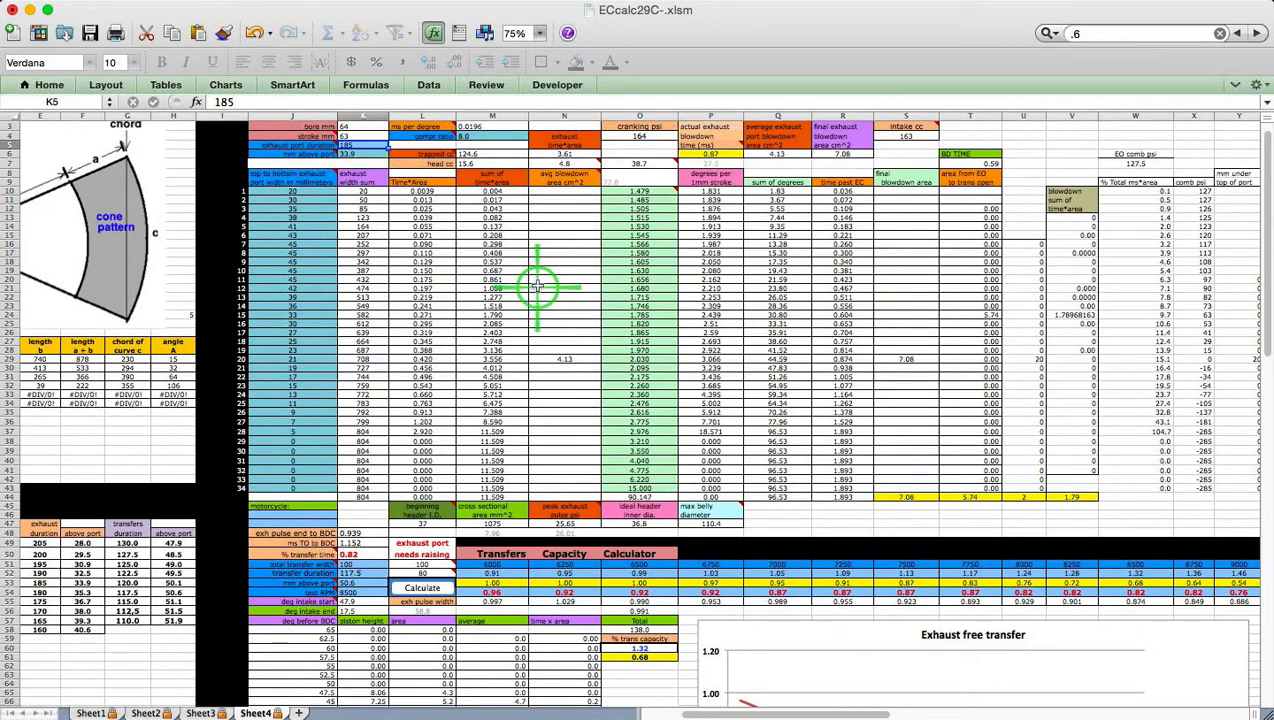
{"action": "type", "text": "1"}
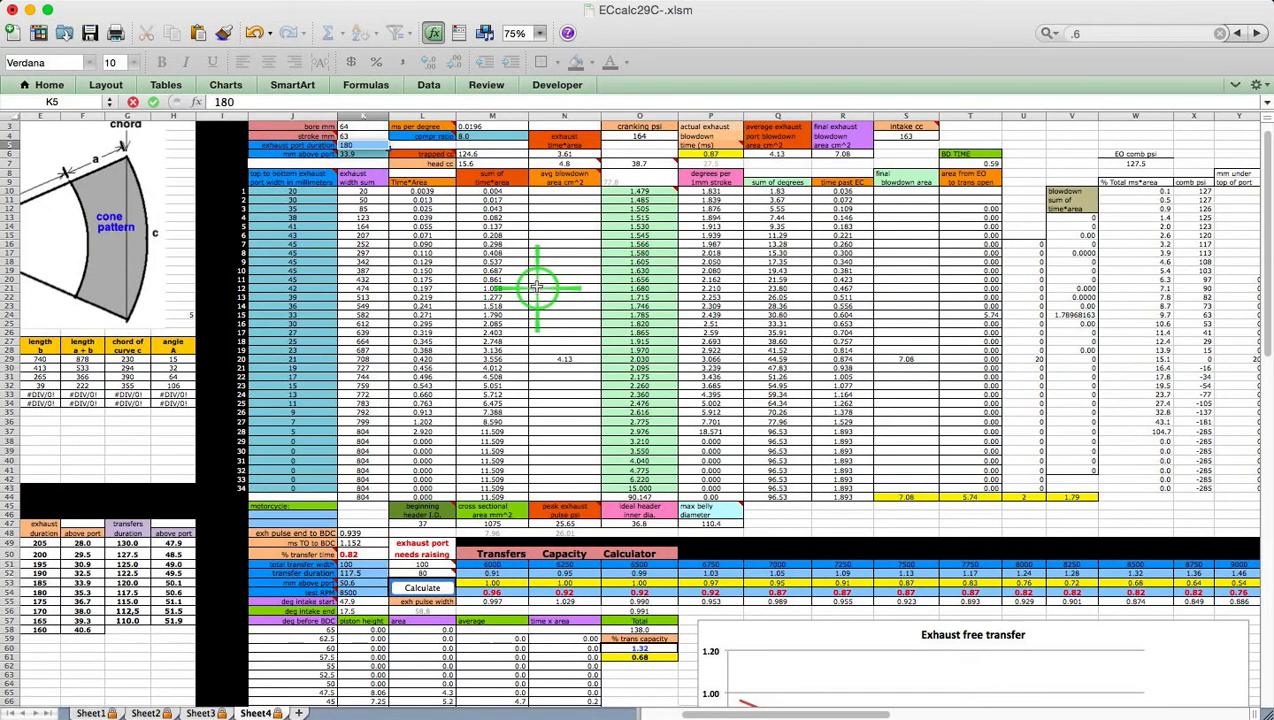
{"action": "type", "text": "80"}
{"action": "key", "text": "Return"}
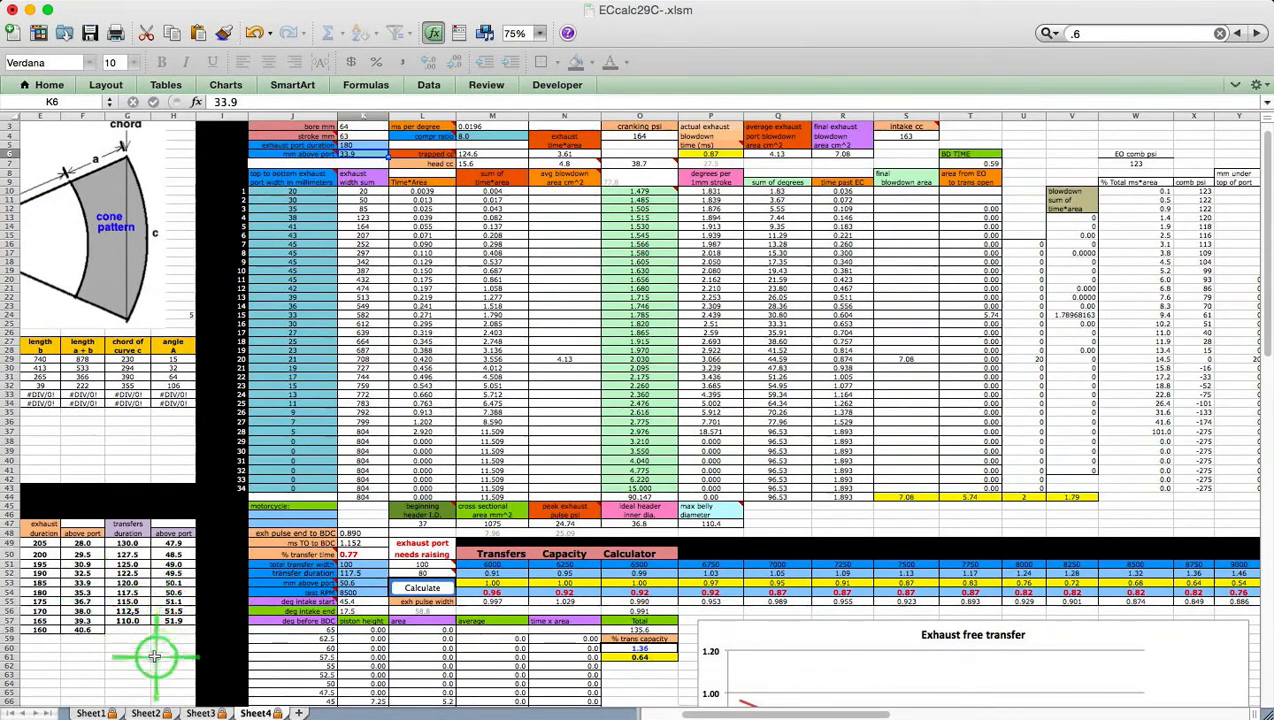
{"action": "type", "text": "35."}
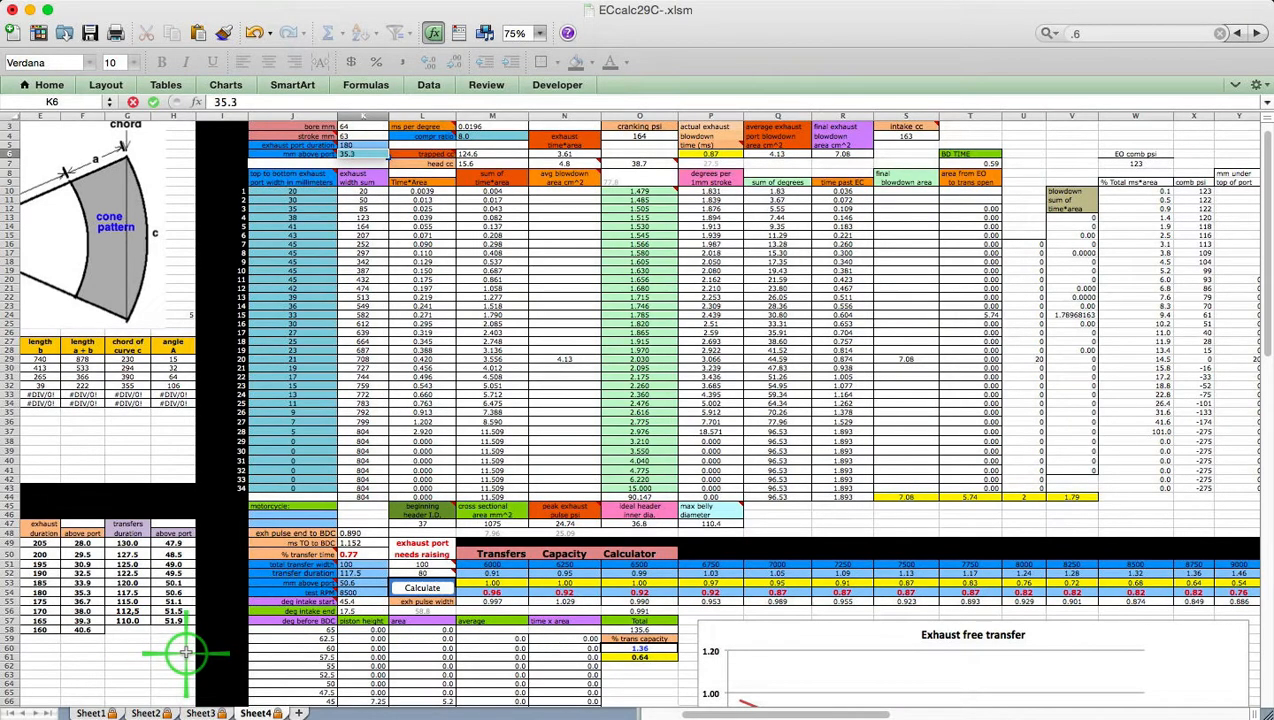
{"action": "key", "text": "Return"}
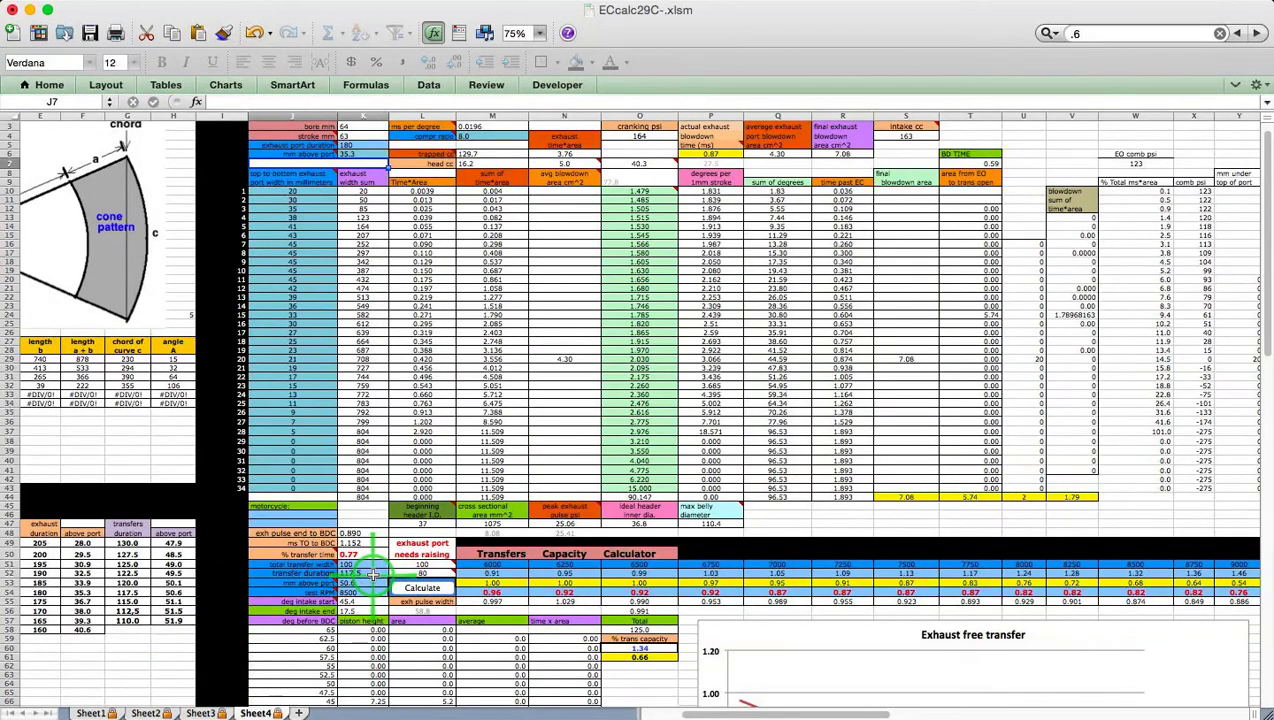
{"action": "left_click", "coordinate": [421, 589]}
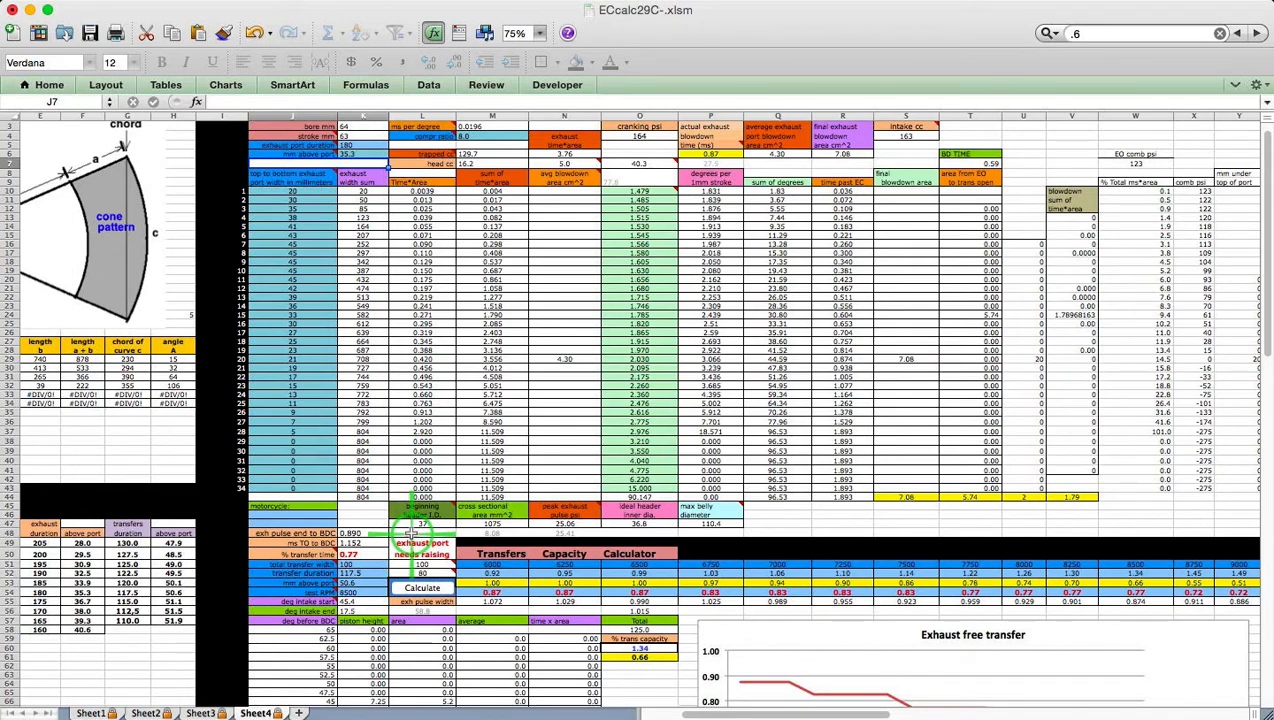
Recalculate transfer capacity with transfer duration 115 and 51.1 mm above port
{"action": "left_click", "coordinate": [348, 573]}
{"action": "type", "text": "1"}
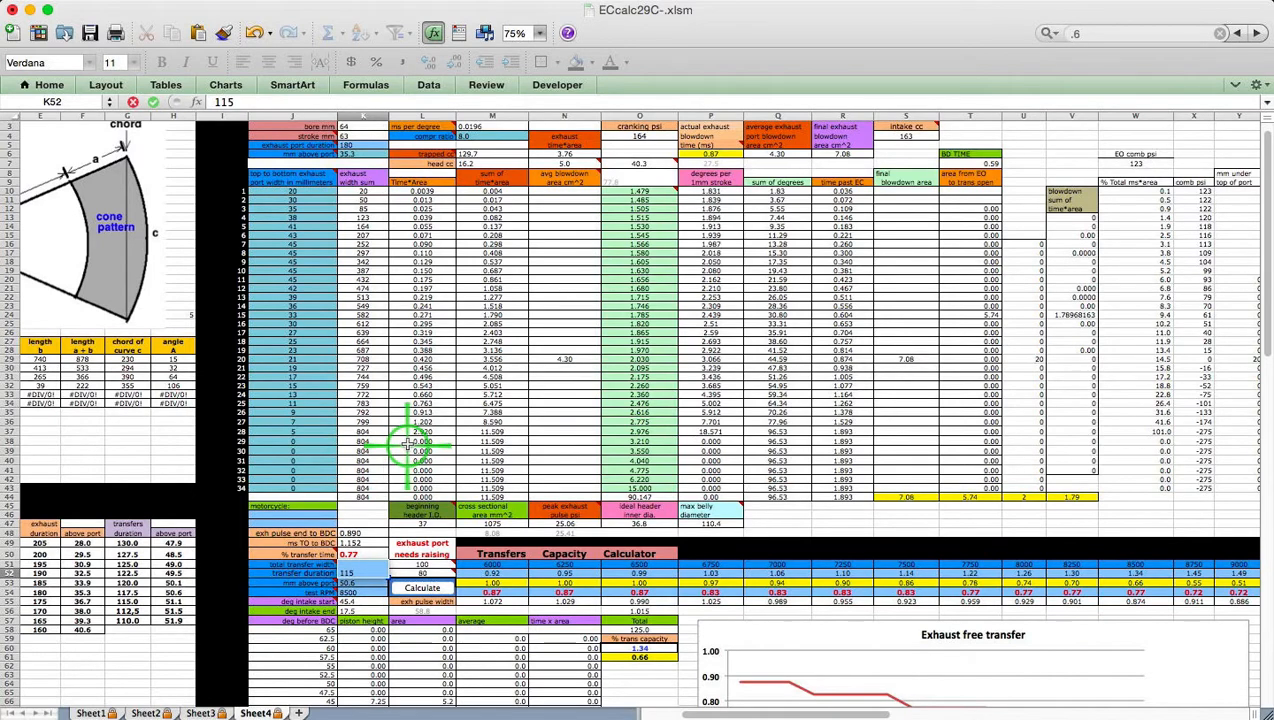
{"action": "type", "text": "15"}
{"action": "key", "text": "Return"}
{"action": "type", "text": "51"}
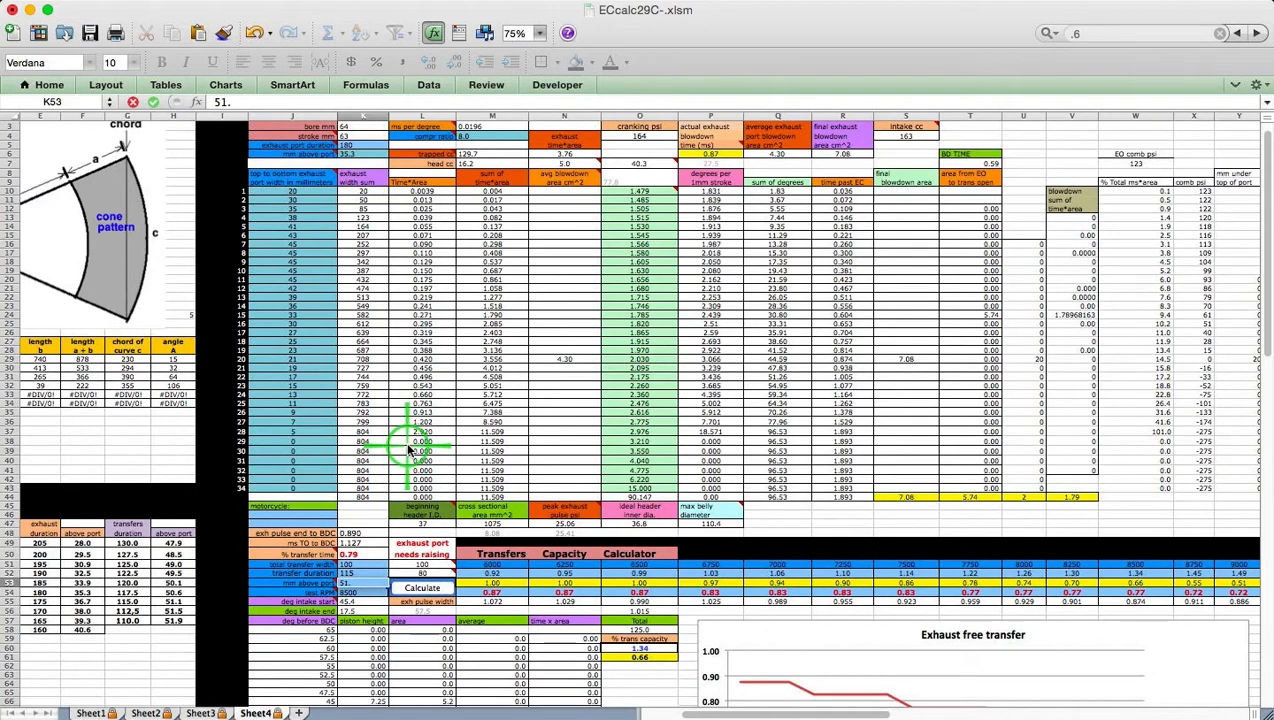
{"action": "type", "text": ".1"}
{"action": "key", "text": "Return"}
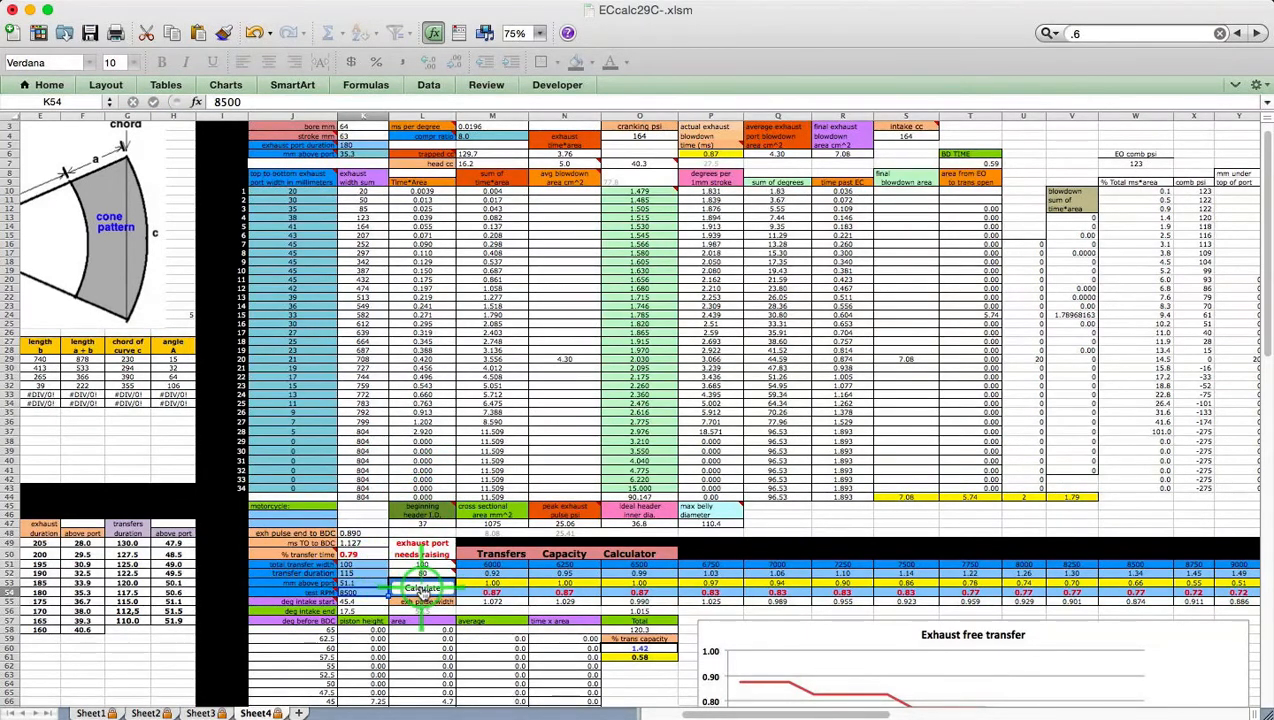
{"action": "left_click", "coordinate": [422, 590]}
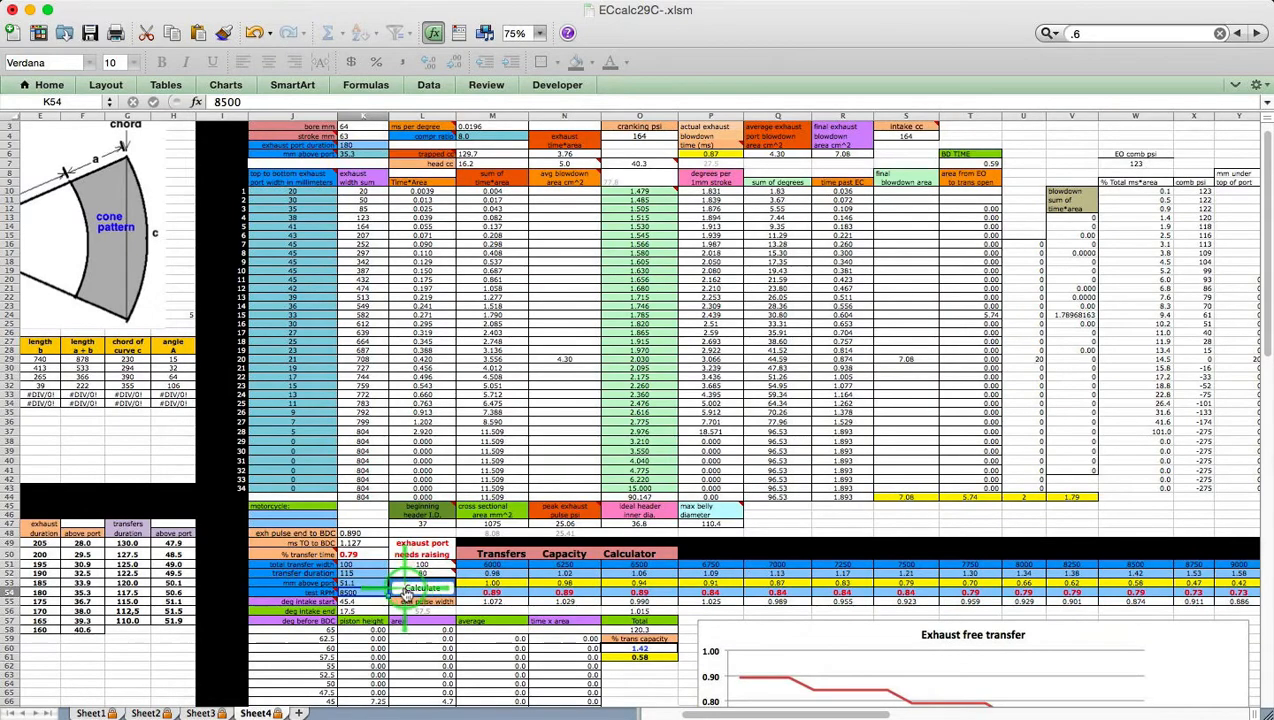
{"action": "left_click", "coordinate": [88, 712]}
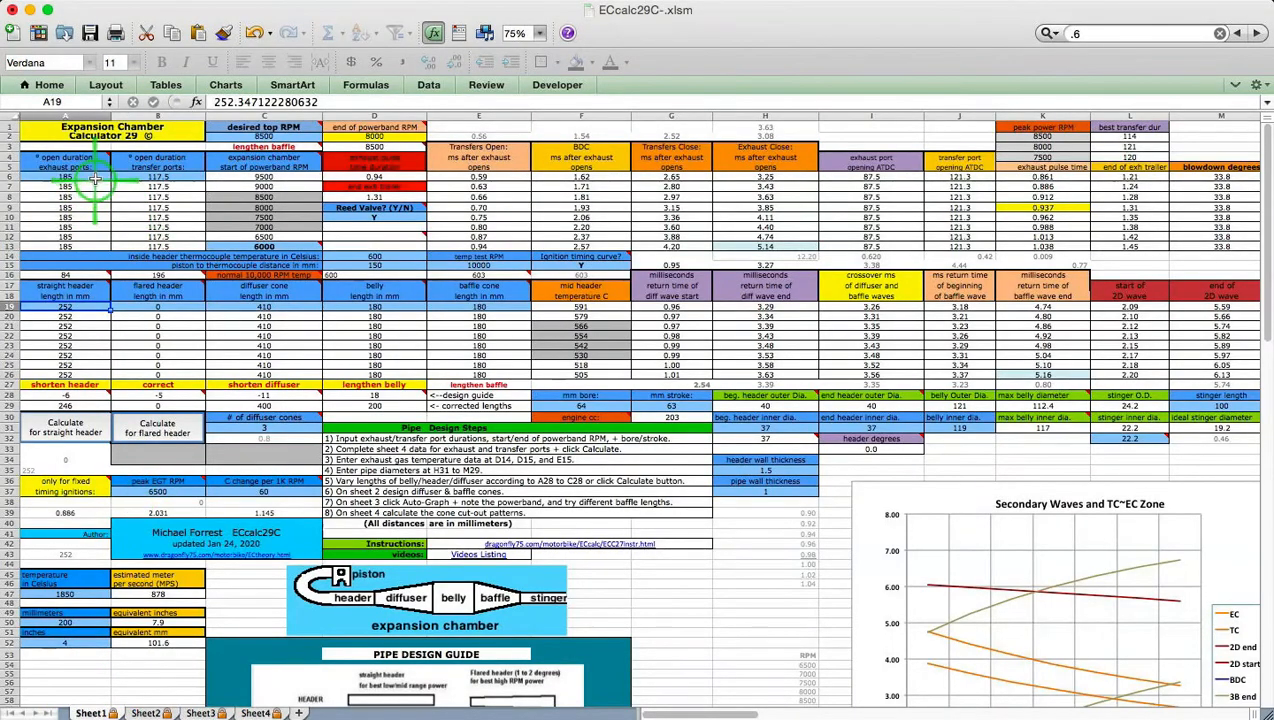
Enter exhaust open duration 180 in A6 and transfer open duration 115 in B6 on Sheet1
{"action": "left_click", "coordinate": [93, 177]}
{"action": "type", "text": "1"}
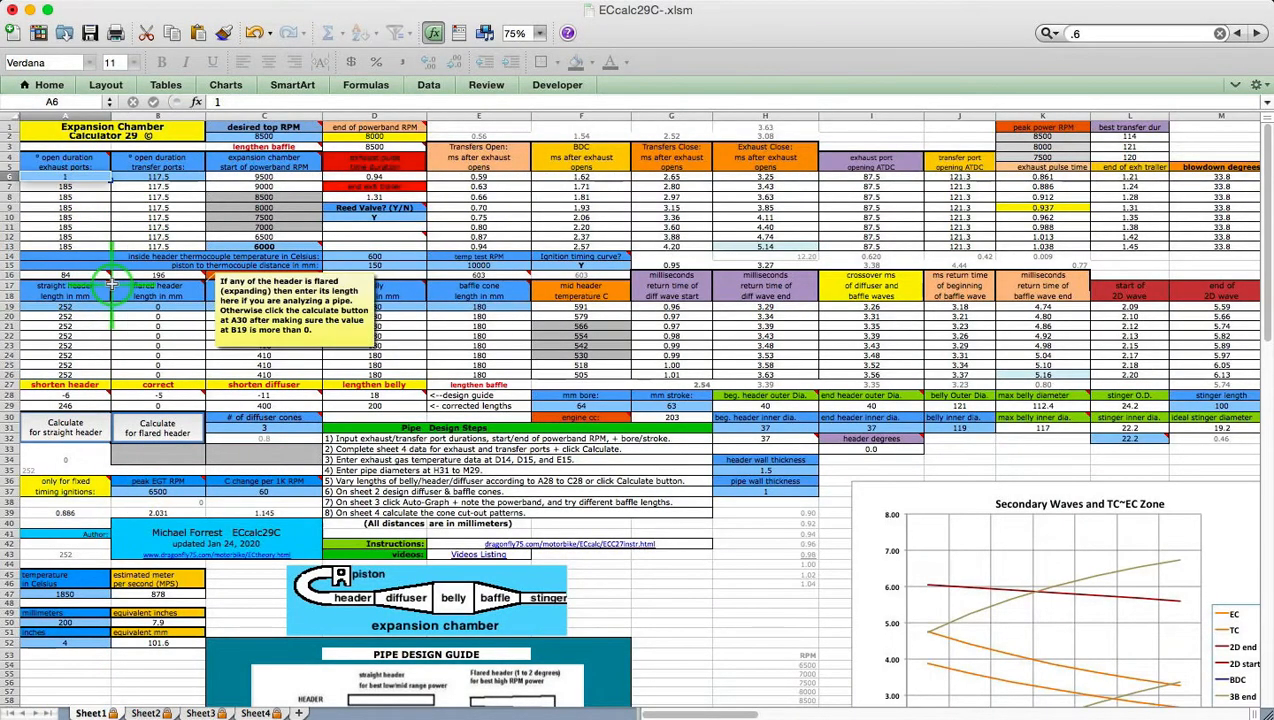
{"action": "type", "text": "80"}
{"action": "key", "text": "Return"}
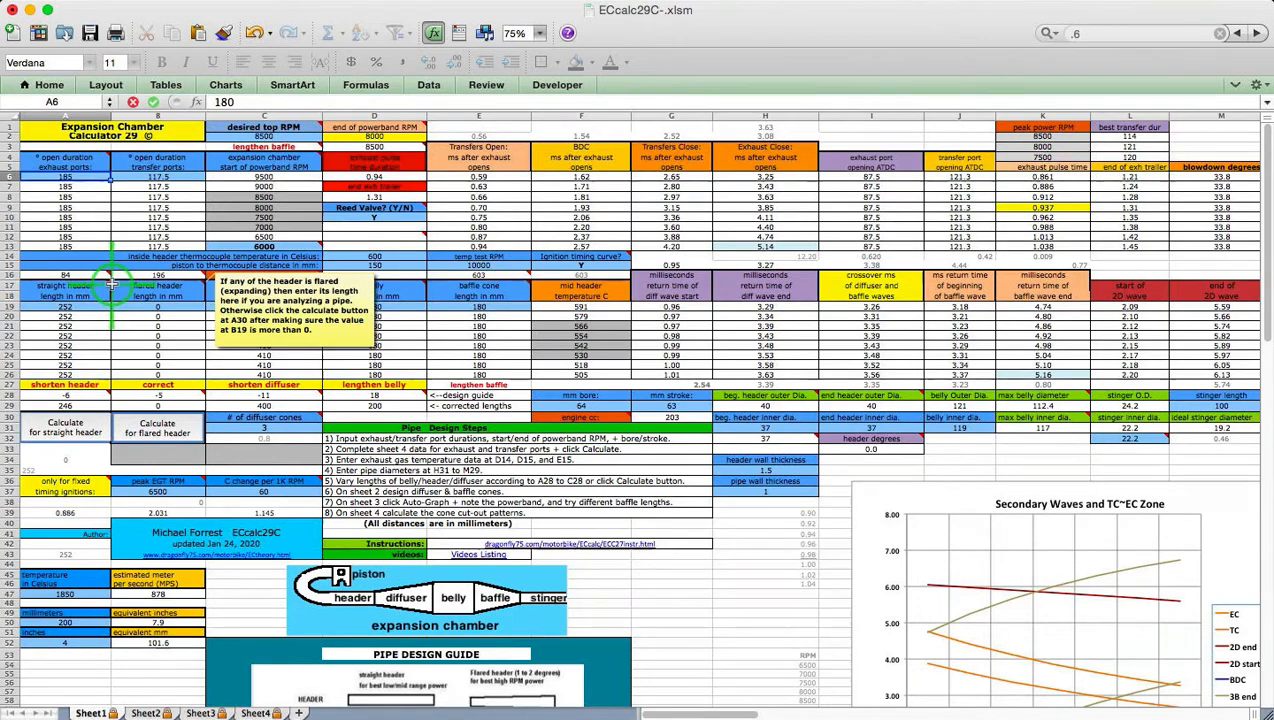
{"action": "left_click", "coordinate": [156, 178]}
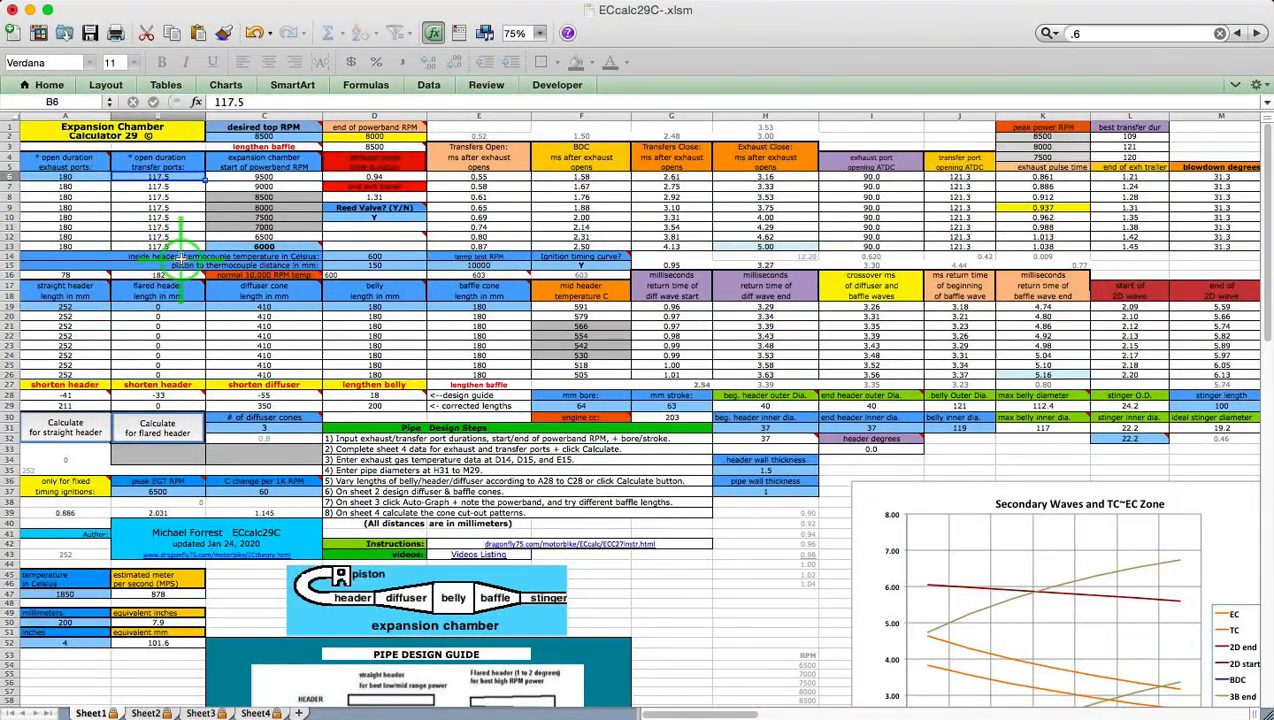
{"action": "type", "text": "11"}
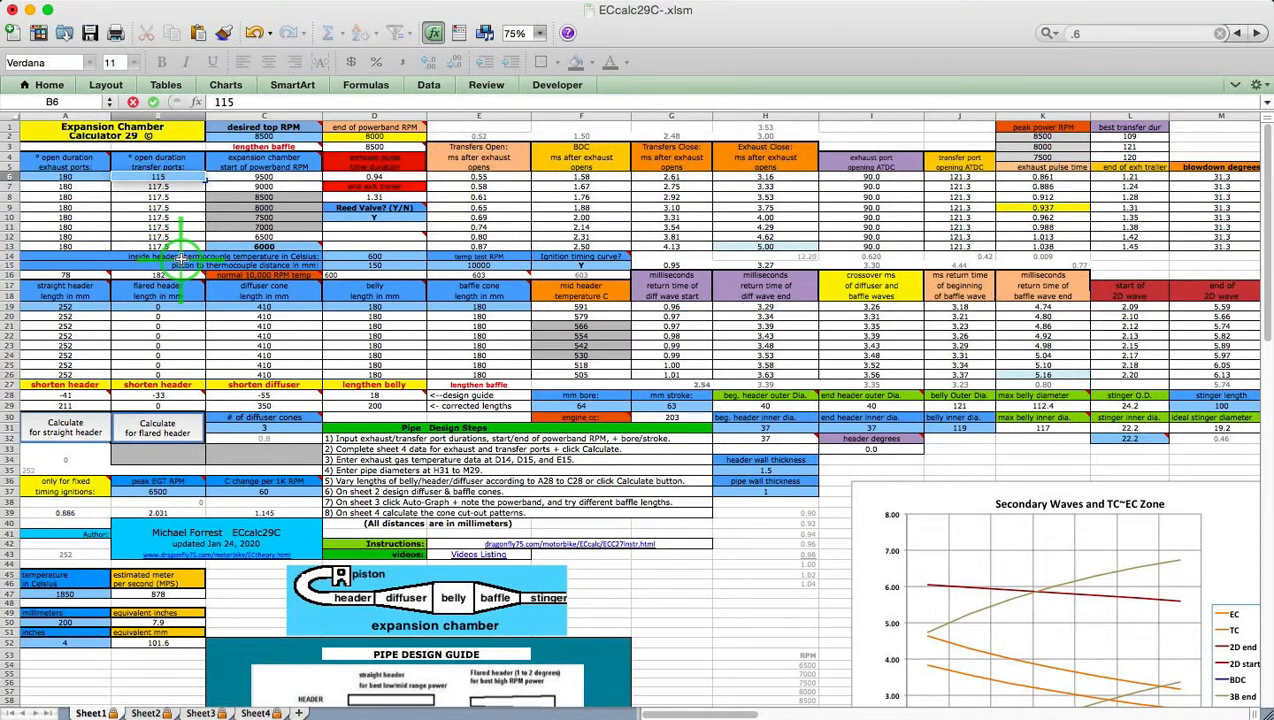
{"action": "type", "text": "5"}
{"action": "key", "text": "Return"}
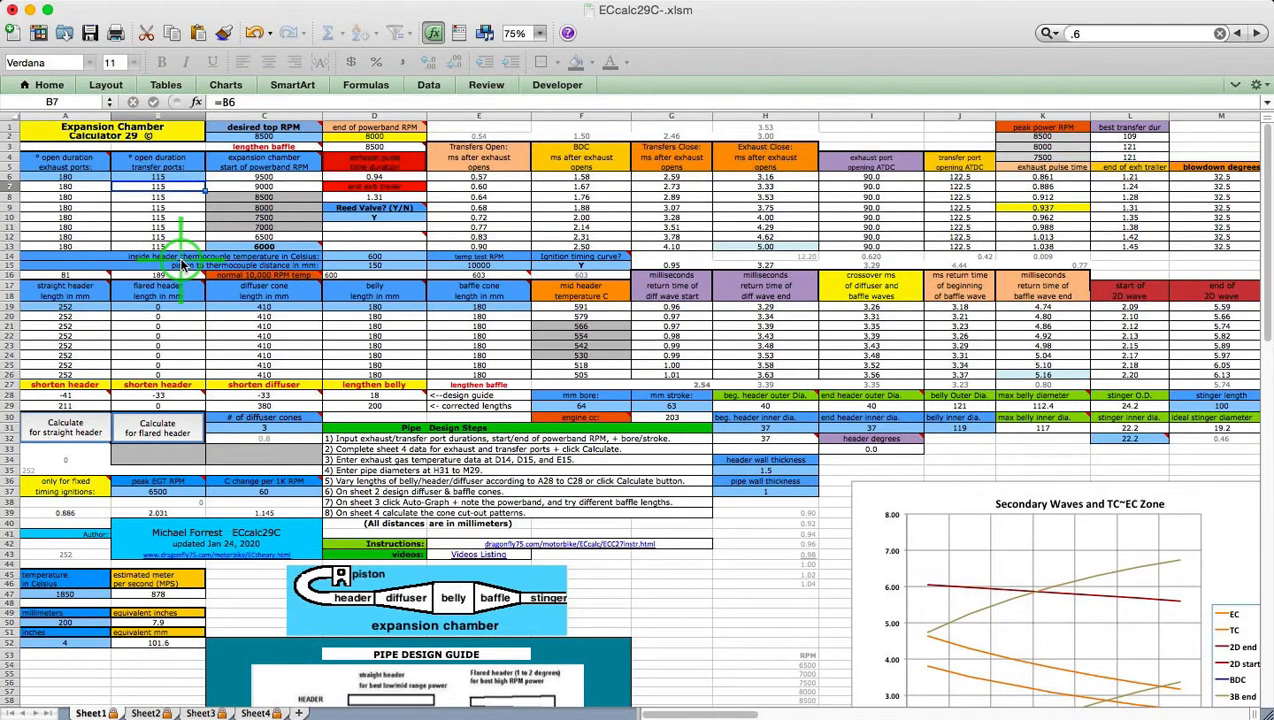
{"action": "mouse_move", "coordinate": [300, 245]}
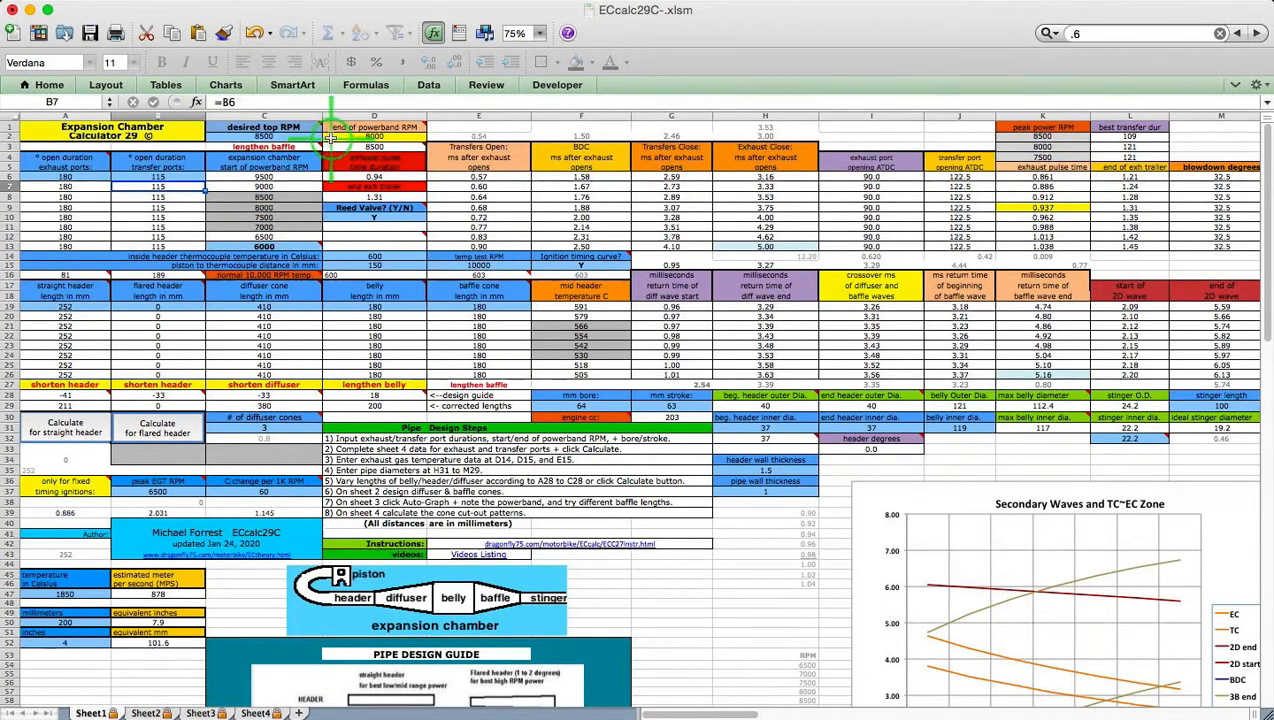
{"action": "mouse_move", "coordinate": [302, 146]}
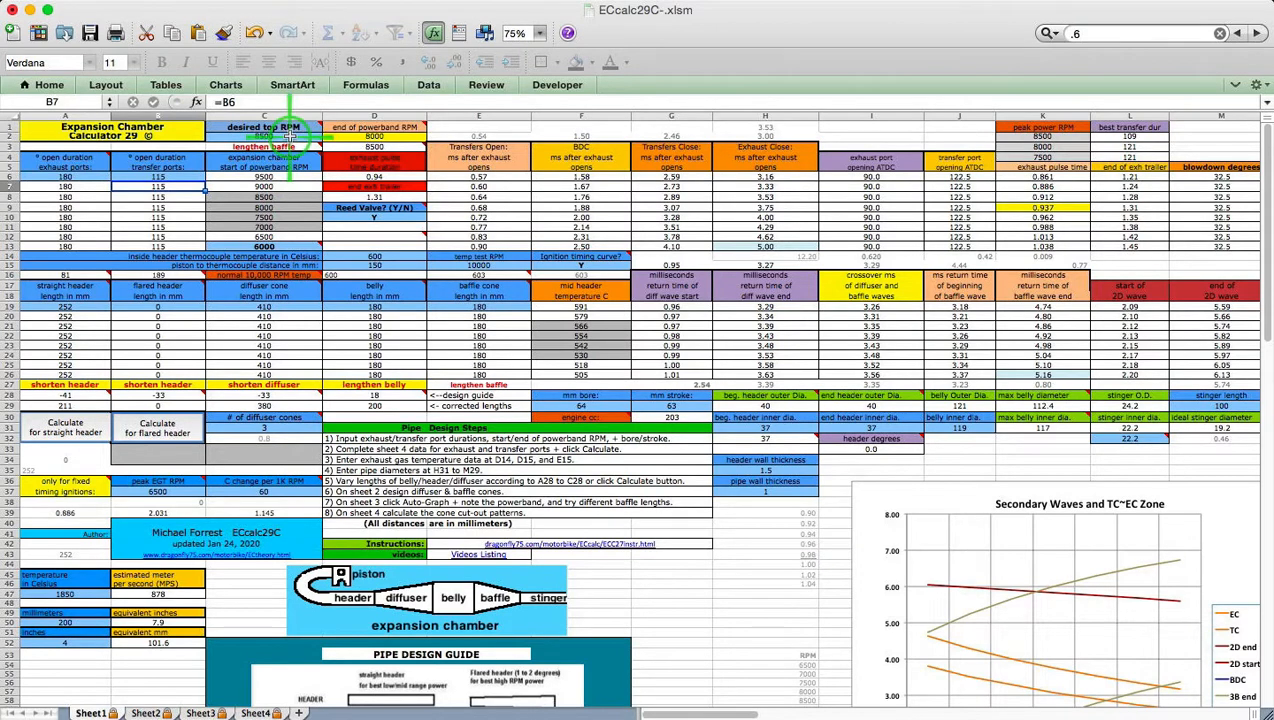
Scroll Sheet3 to the Pipe Power chart peaking at 10.8 and the stored pipe dimension rows
{"action": "left_click", "coordinate": [200, 713]}
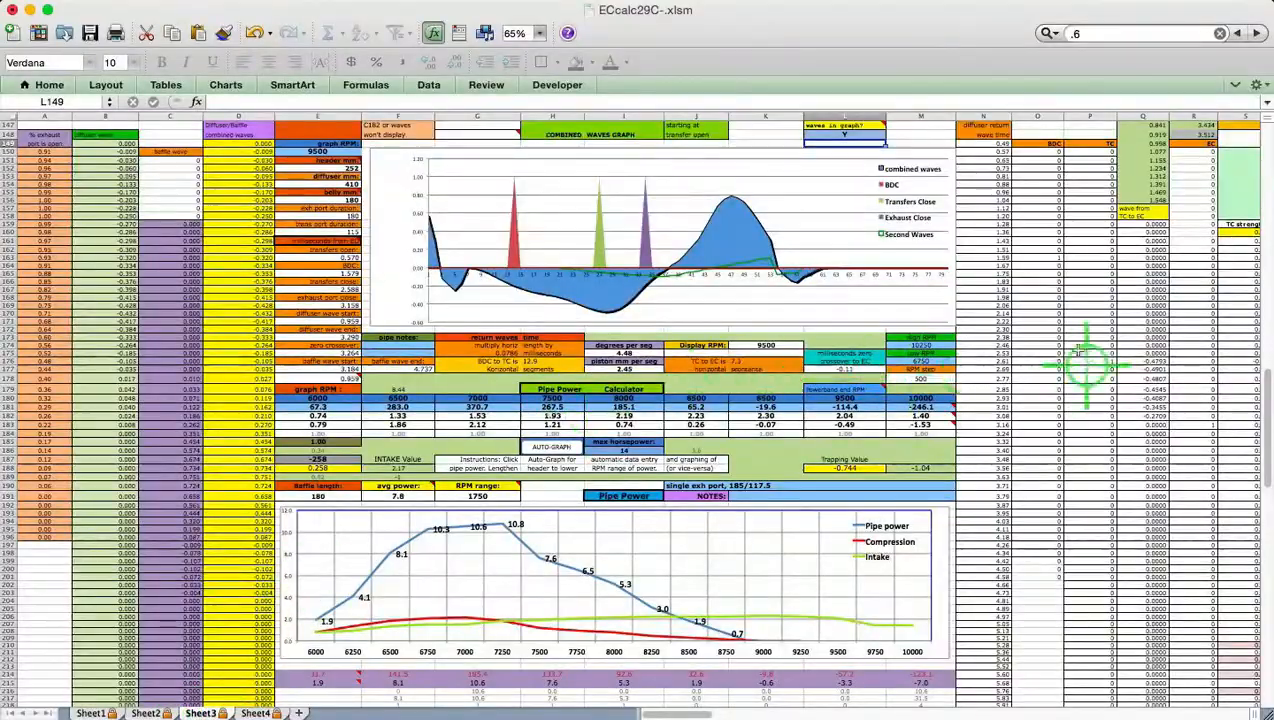
{"action": "left_click_drag", "start_coordinate": [1262, 382], "coordinate": [1250, 484]}
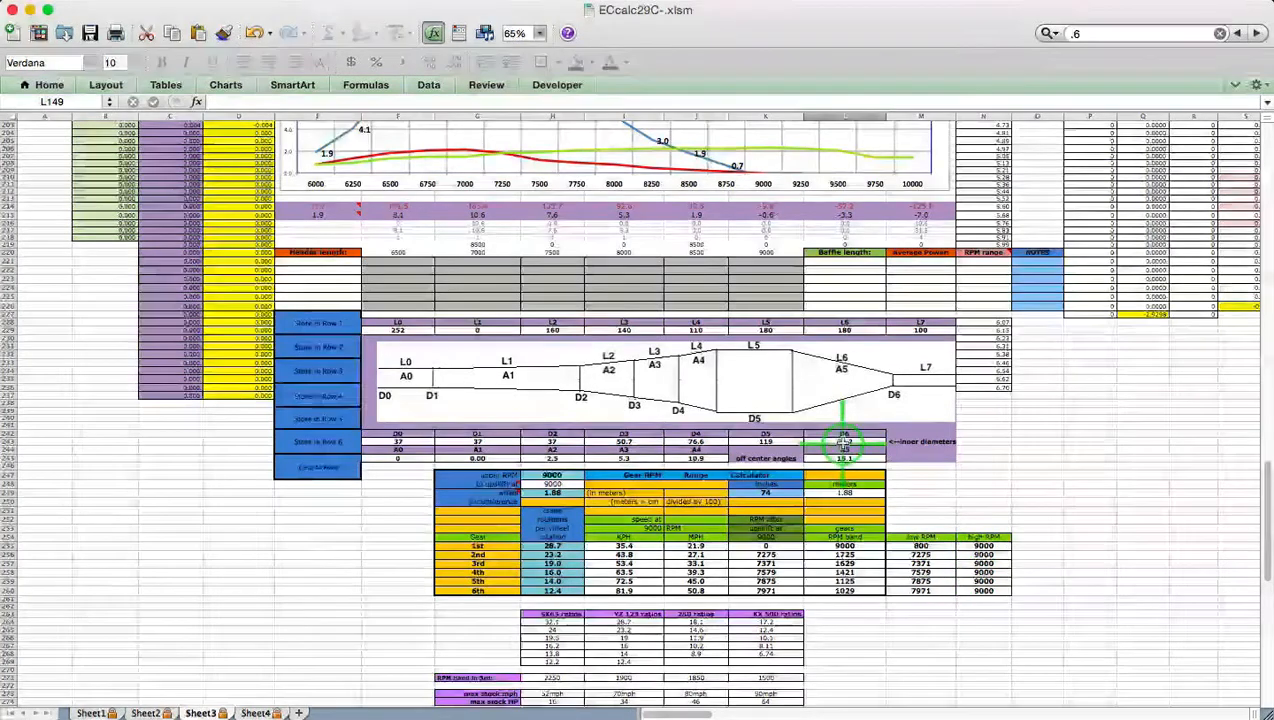
{"action": "scroll", "coordinate": [842, 432], "scroll_direction": "up", "scroll_amount": 3}
{"action": "scroll", "coordinate": [851, 453], "scroll_direction": "up", "scroll_amount": 4}
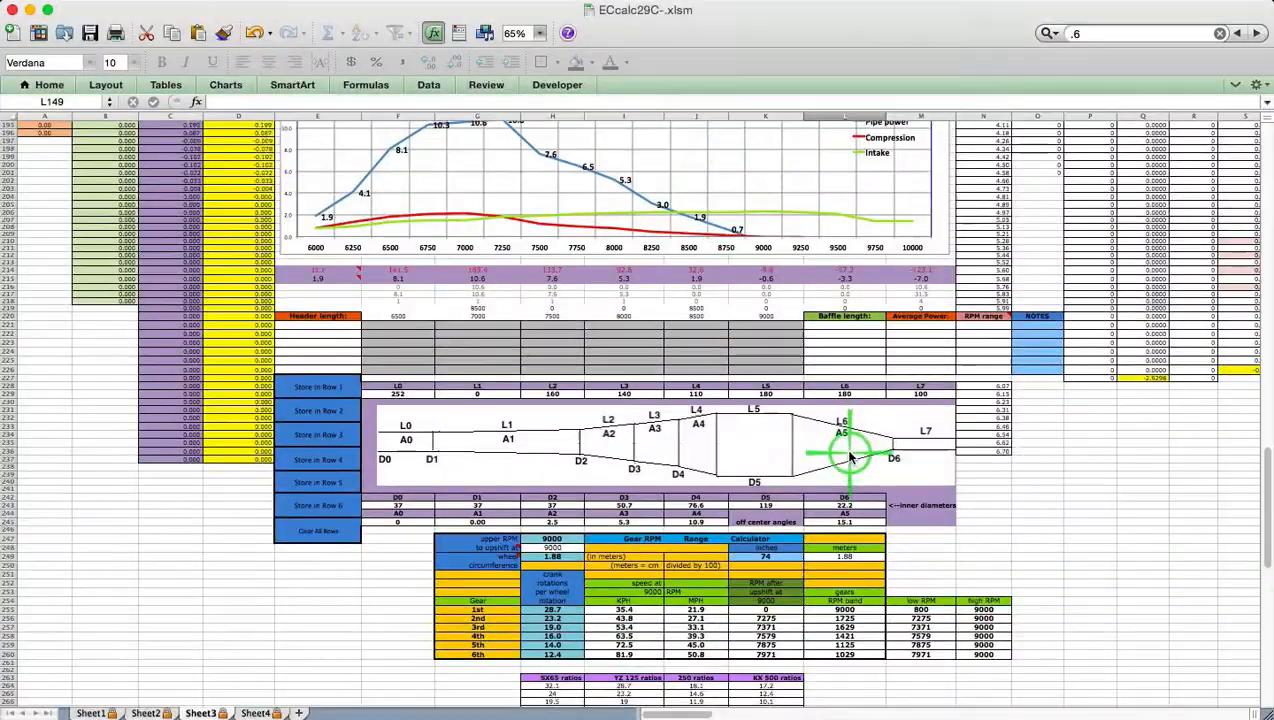
{"action": "scroll", "coordinate": [848, 462], "scroll_direction": "up", "scroll_amount": 6}
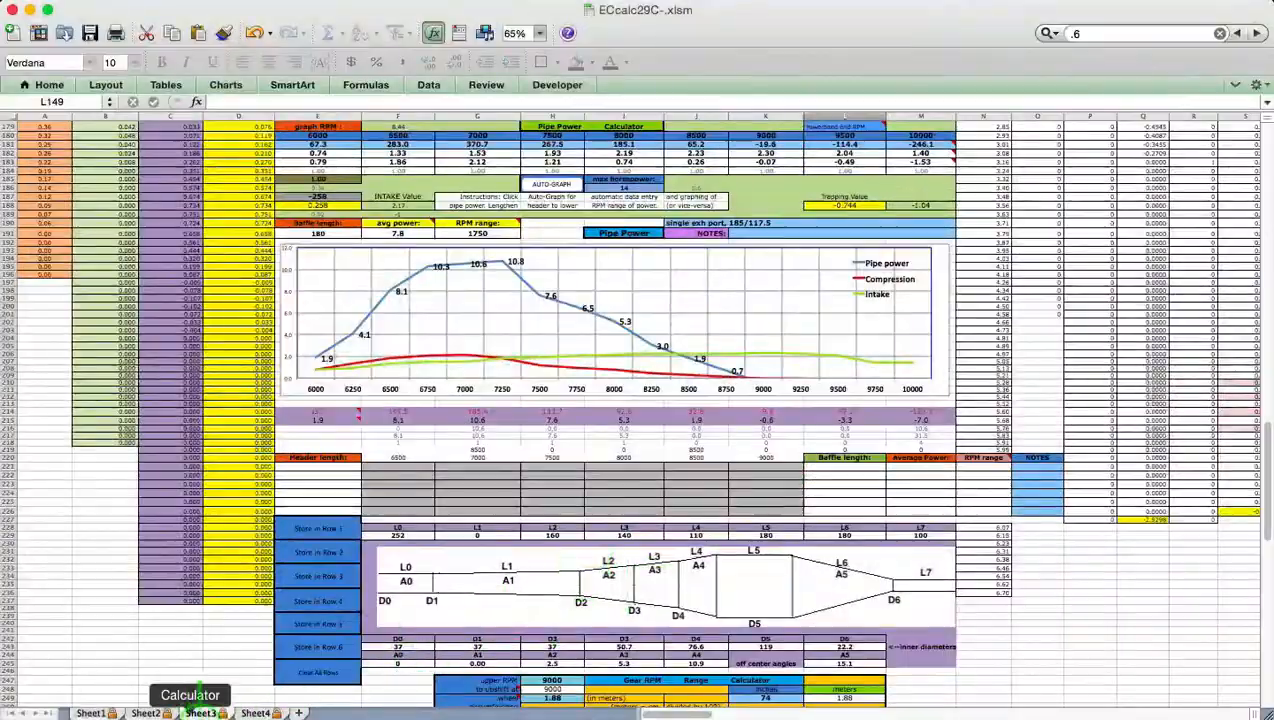
Recalculate Sheet1 for a straight header: header 232 mm, diffuser 380 mm, belly 190 mm
{"action": "left_click", "coordinate": [90, 713]}
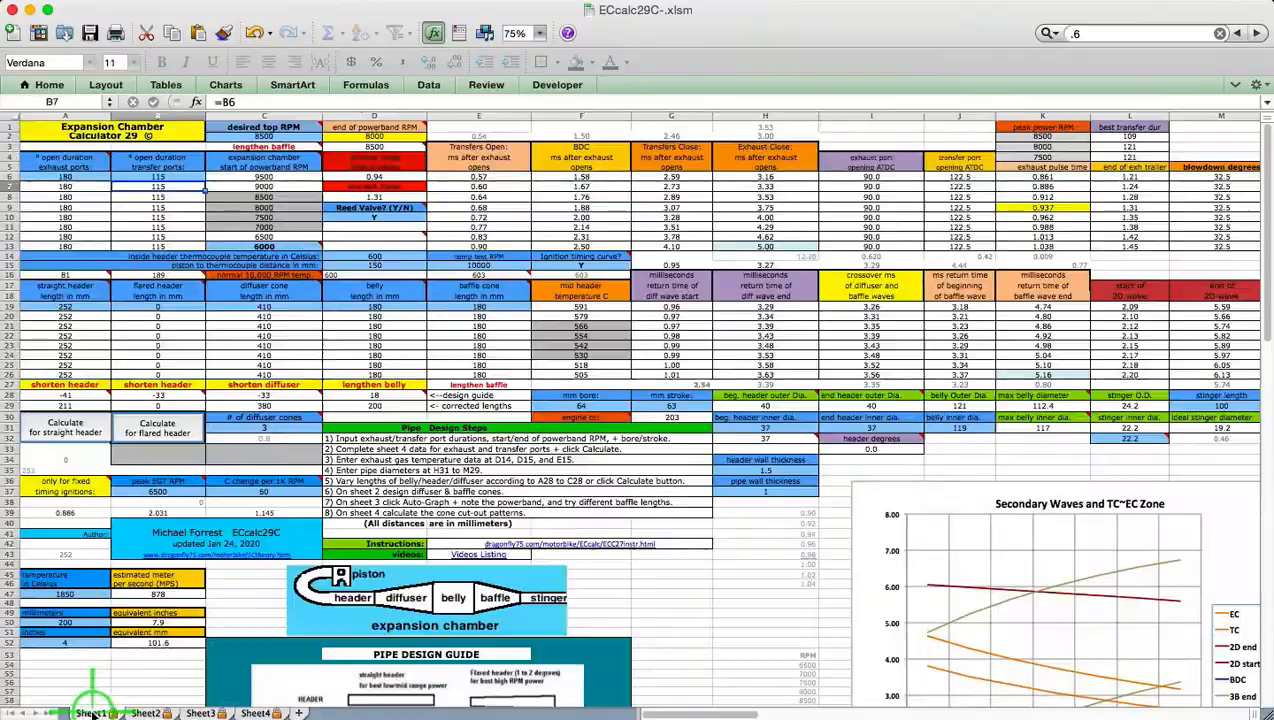
{"action": "mouse_move", "coordinate": [300, 393]}
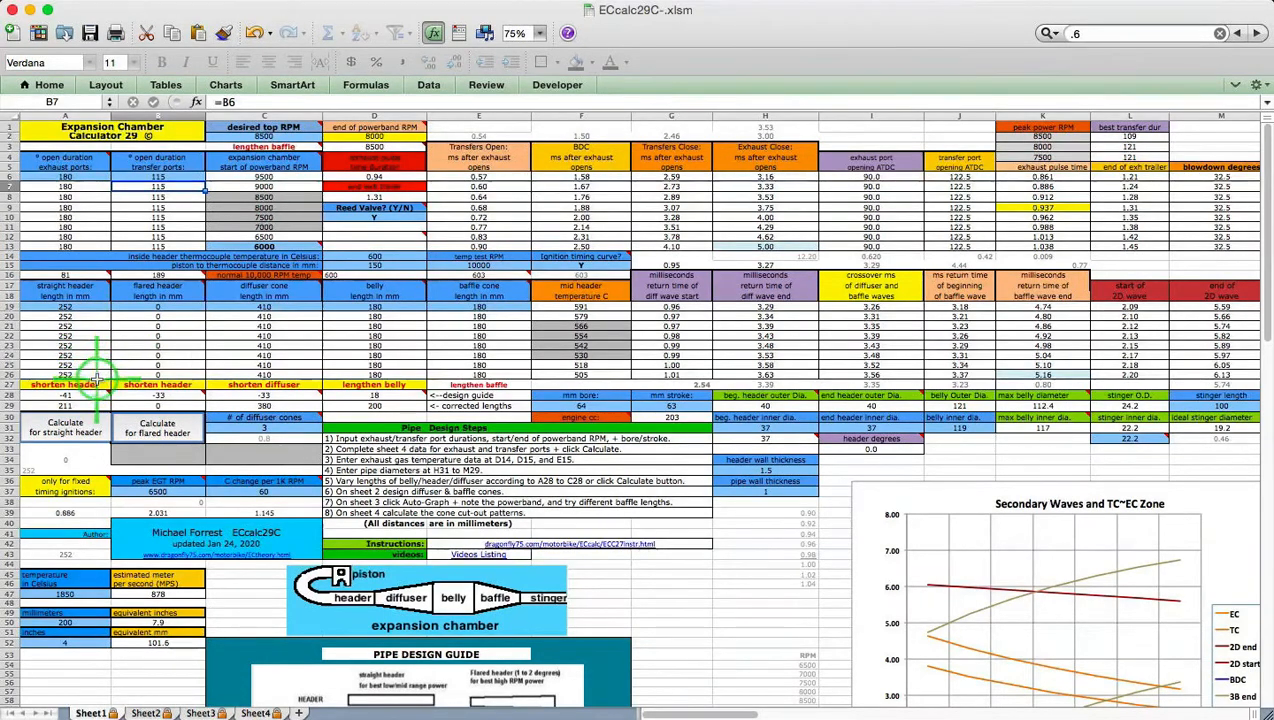
{"action": "left_click", "coordinate": [72, 426]}
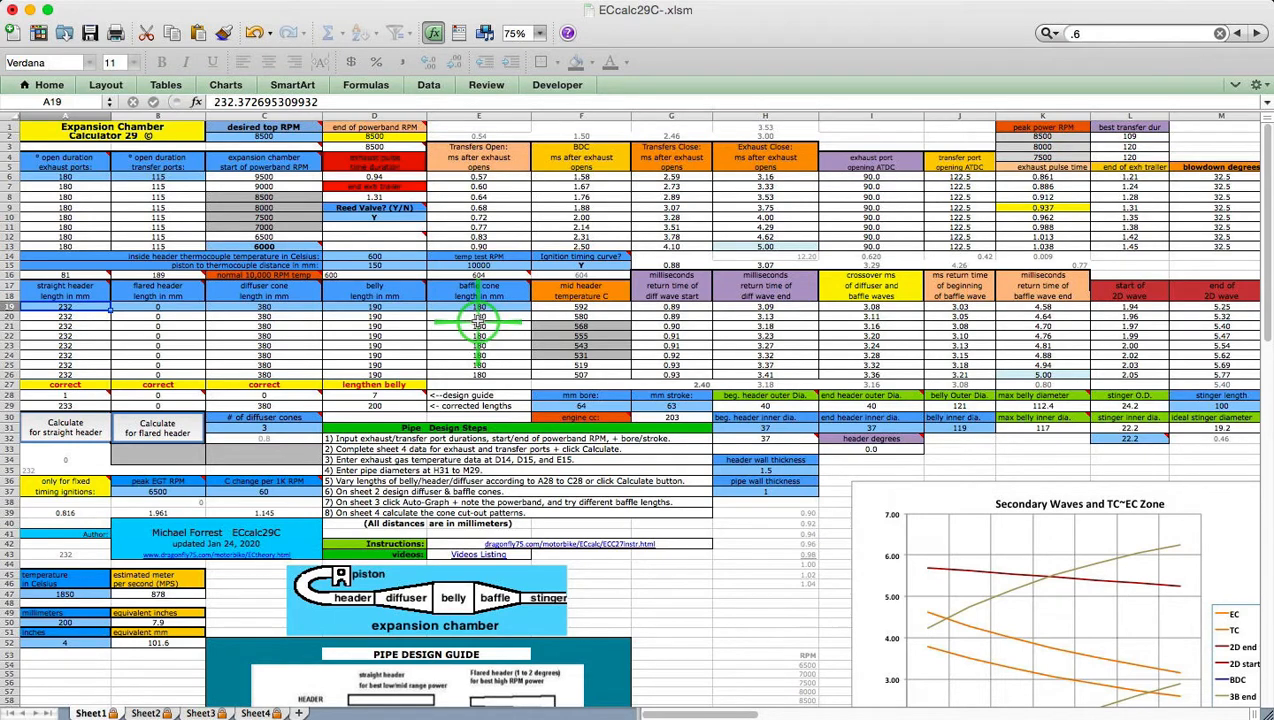
Regraph Sheet3's pipe power with AUTO-GRAPH: peak 8.7 near 7500 rpm, average 5.7, range 2000
{"action": "left_click", "coordinate": [201, 713]}
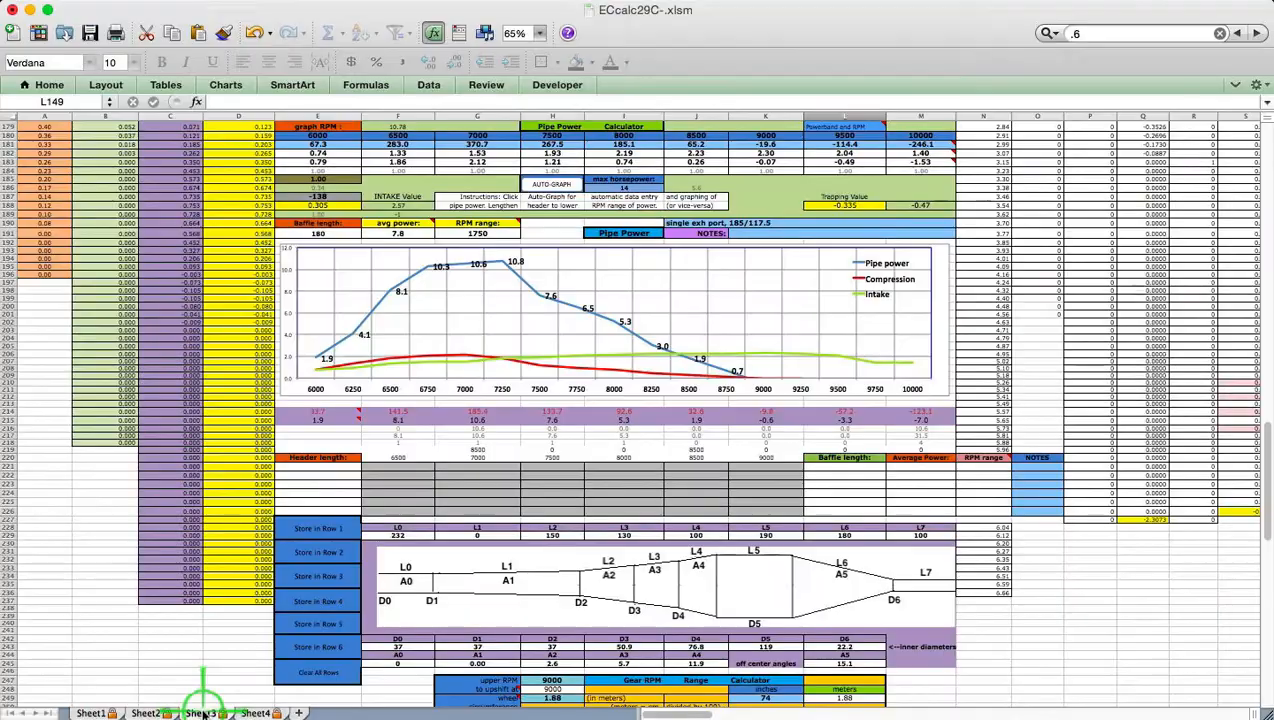
{"action": "mouse_move", "coordinate": [619, 359]}
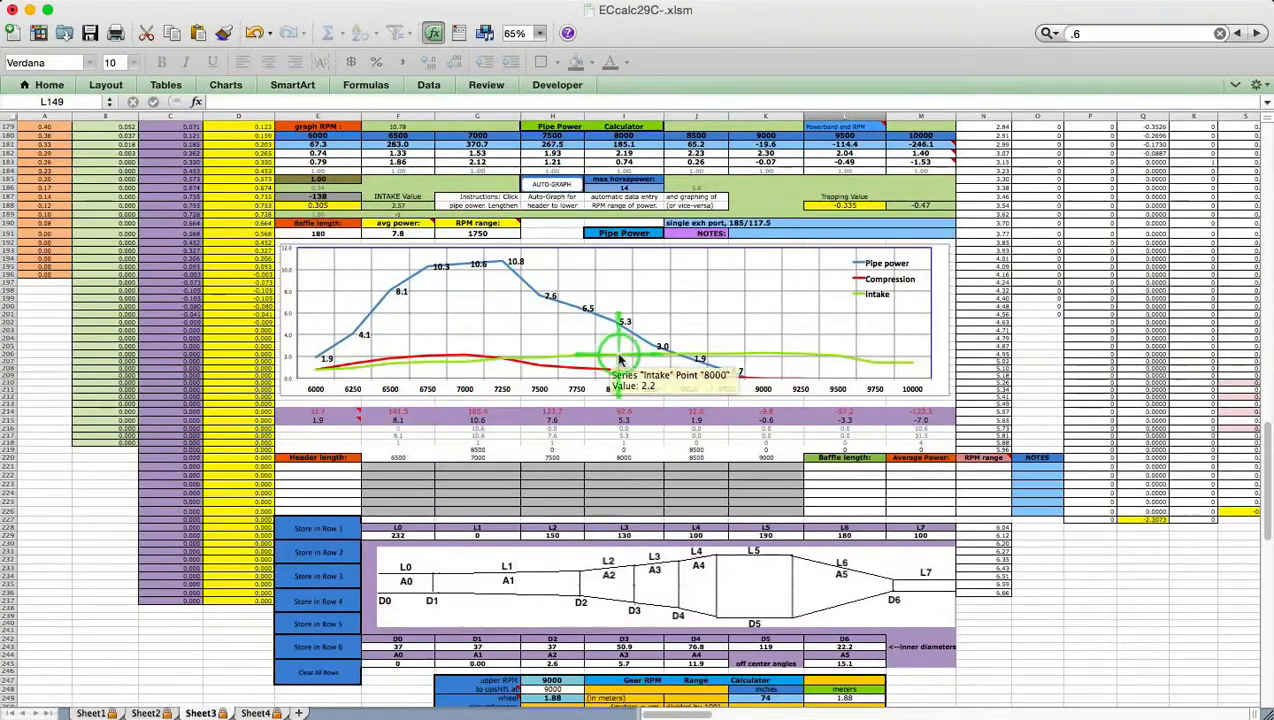
{"action": "left_click", "coordinate": [557, 186]}
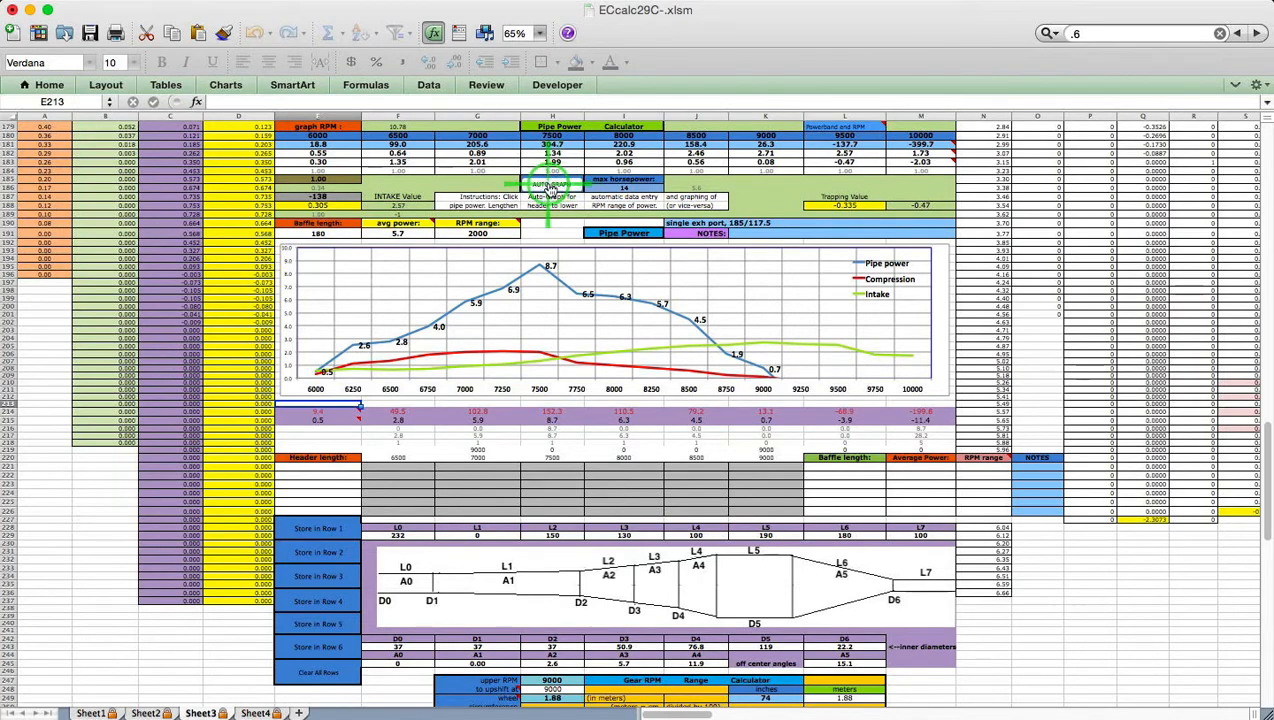
{"action": "mouse_move", "coordinate": [493, 300]}
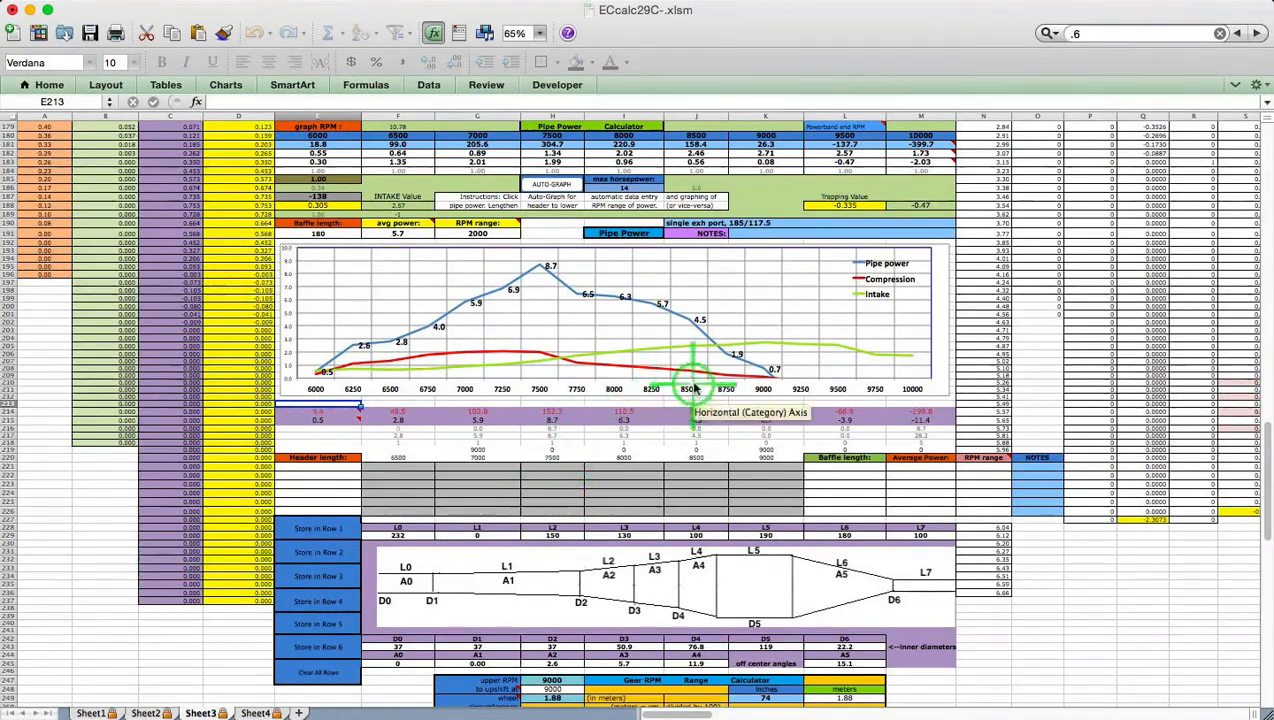
Apply the 140 mm Long Baffle in Sheet2's calculator, giving a 19.1 single cone angle
{"action": "left_click", "coordinate": [147, 712]}
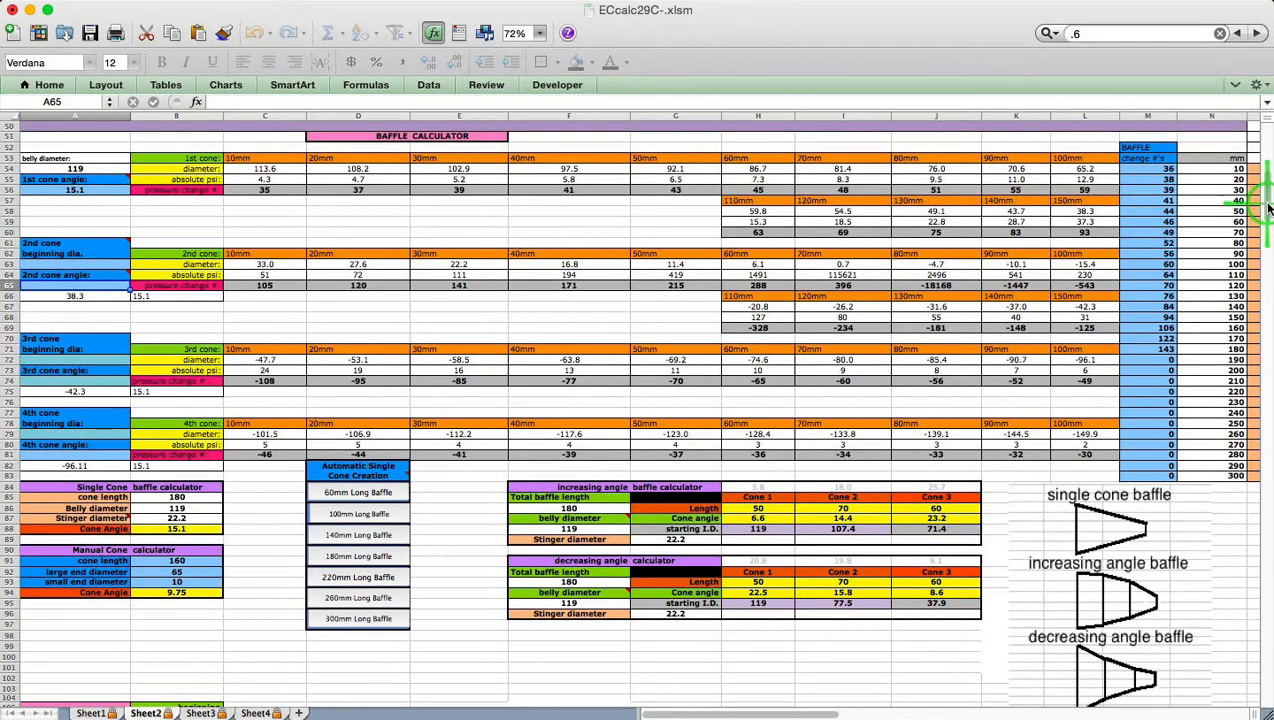
{"action": "left_click_drag", "start_coordinate": [1268, 208], "coordinate": [1266, 152]}
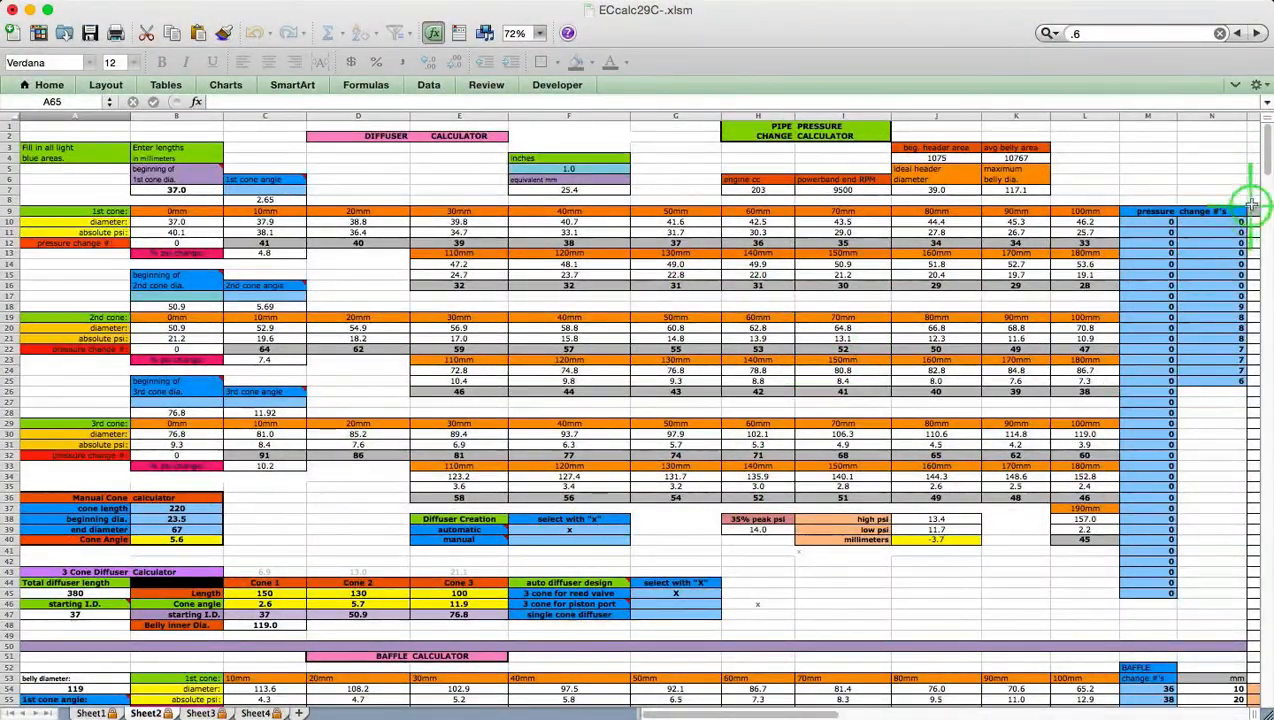
{"action": "left_click_drag", "start_coordinate": [1264, 143], "coordinate": [1265, 205]}
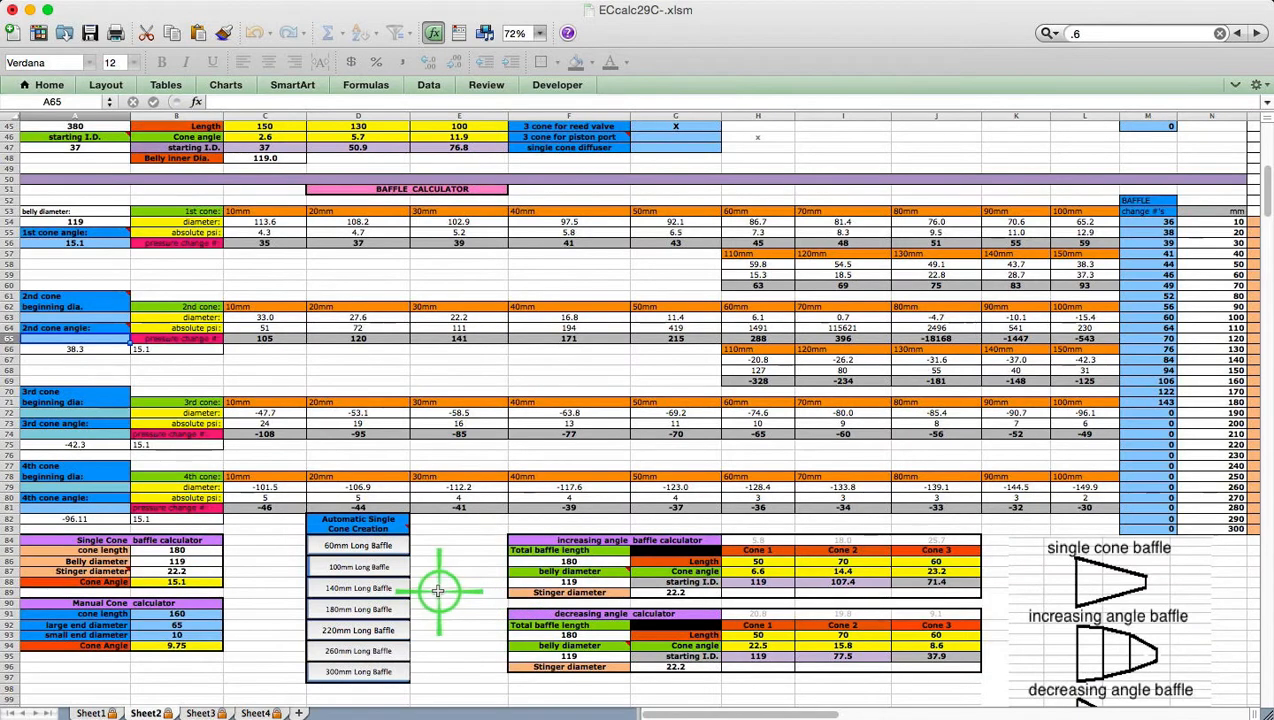
{"action": "left_click", "coordinate": [360, 589]}
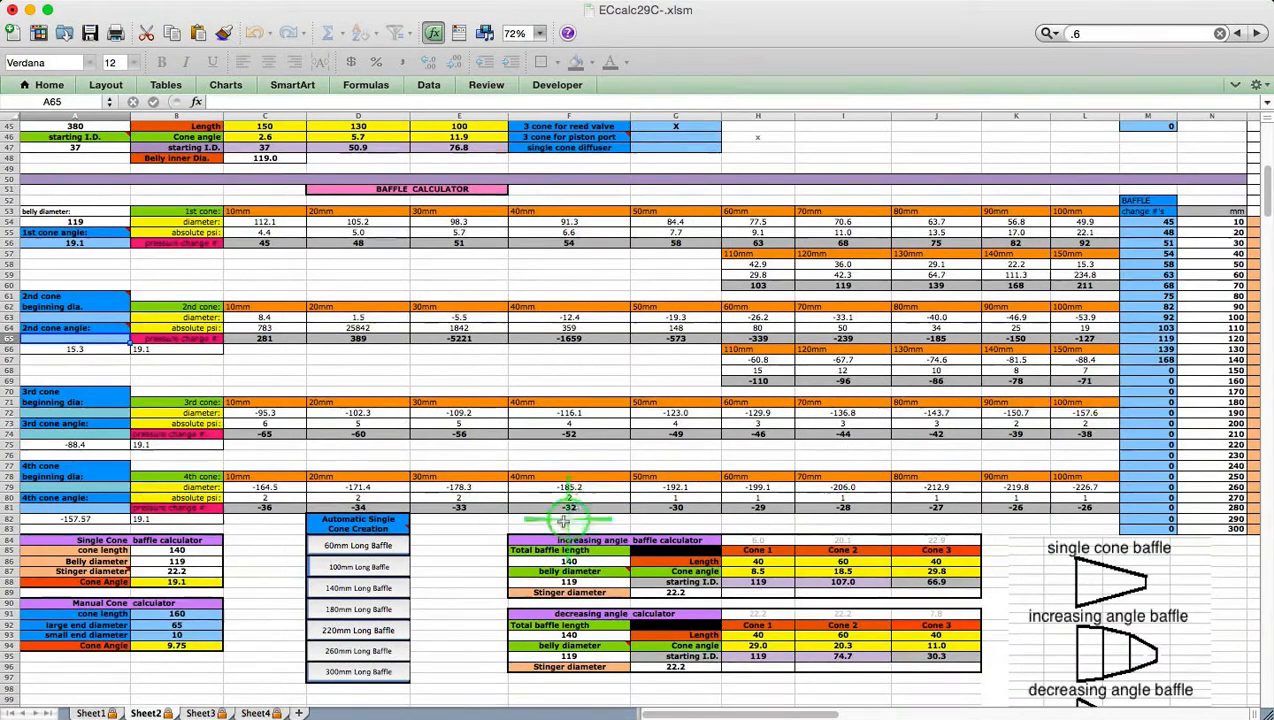
Recalculate Sheet1 for a straight header, lengthening it from 232 to 275 mm
{"action": "left_click", "coordinate": [92, 710]}
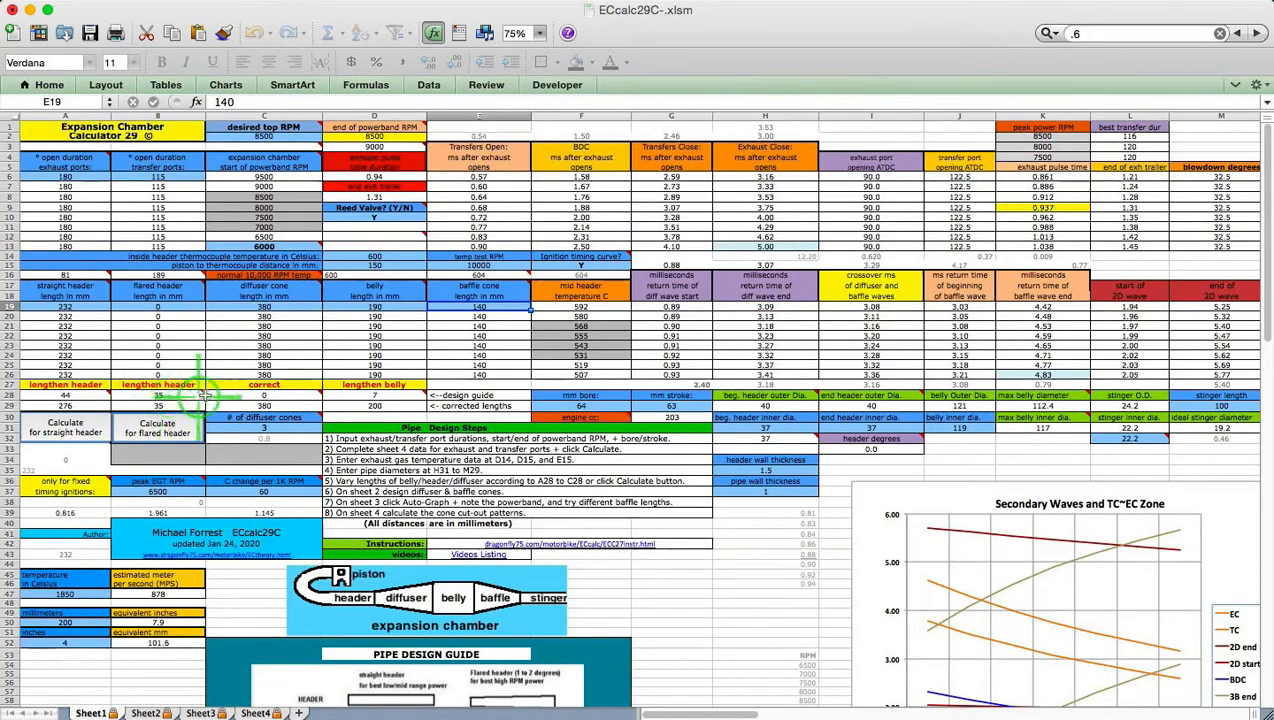
{"action": "mouse_move", "coordinate": [242, 396]}
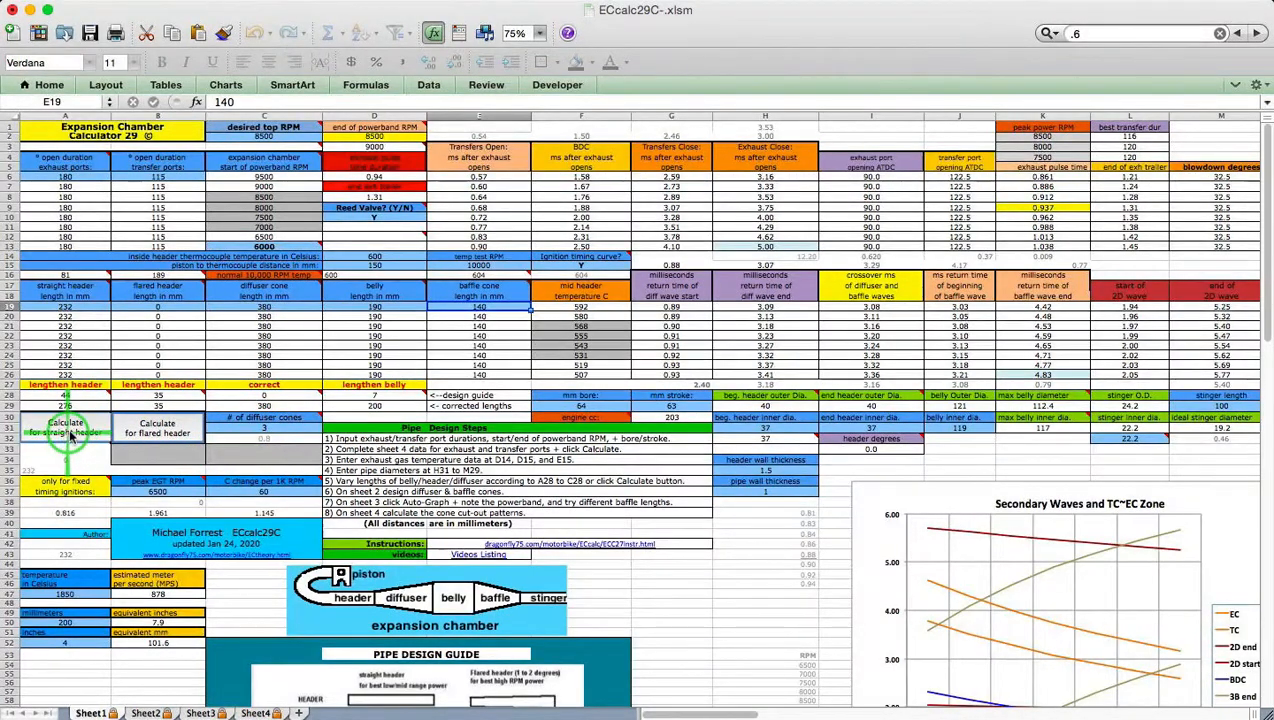
{"action": "left_click", "coordinate": [83, 437]}
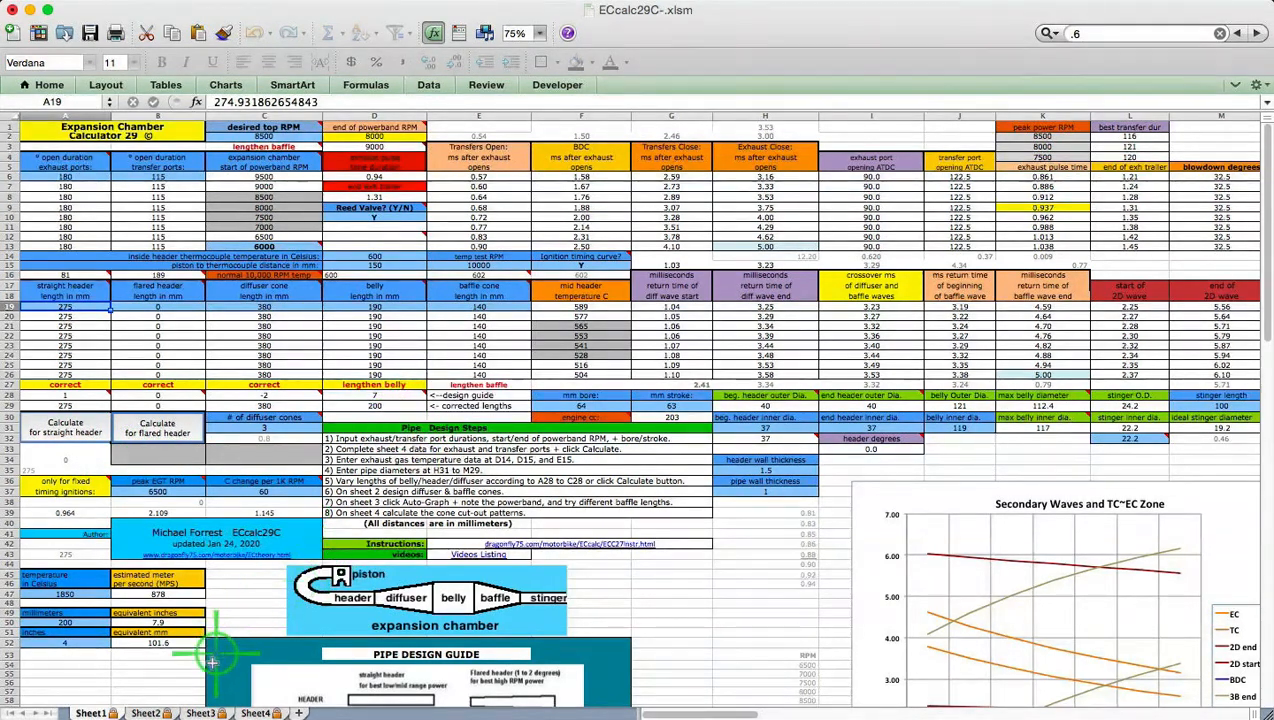
Regraph Sheet3's pipe power for the 275 mm header, peaking at 9.8 with average 6.5
{"action": "left_click", "coordinate": [200, 712]}
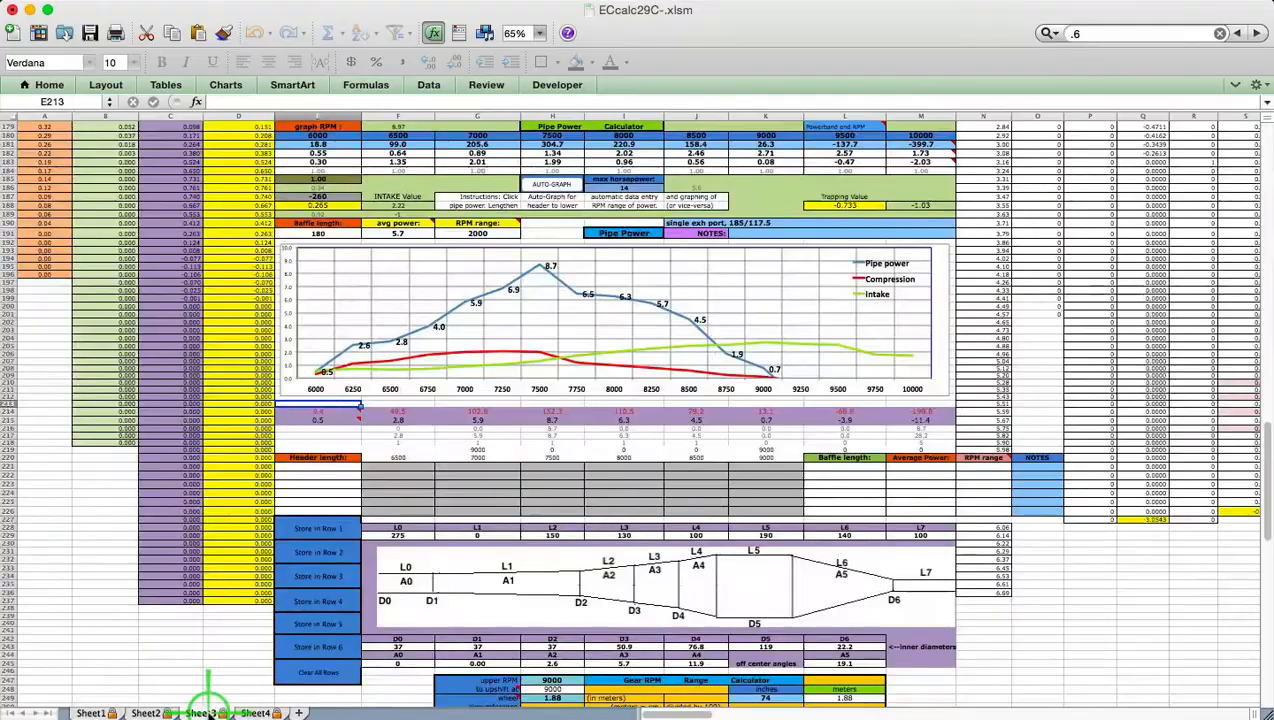
{"action": "left_click", "coordinate": [560, 188]}
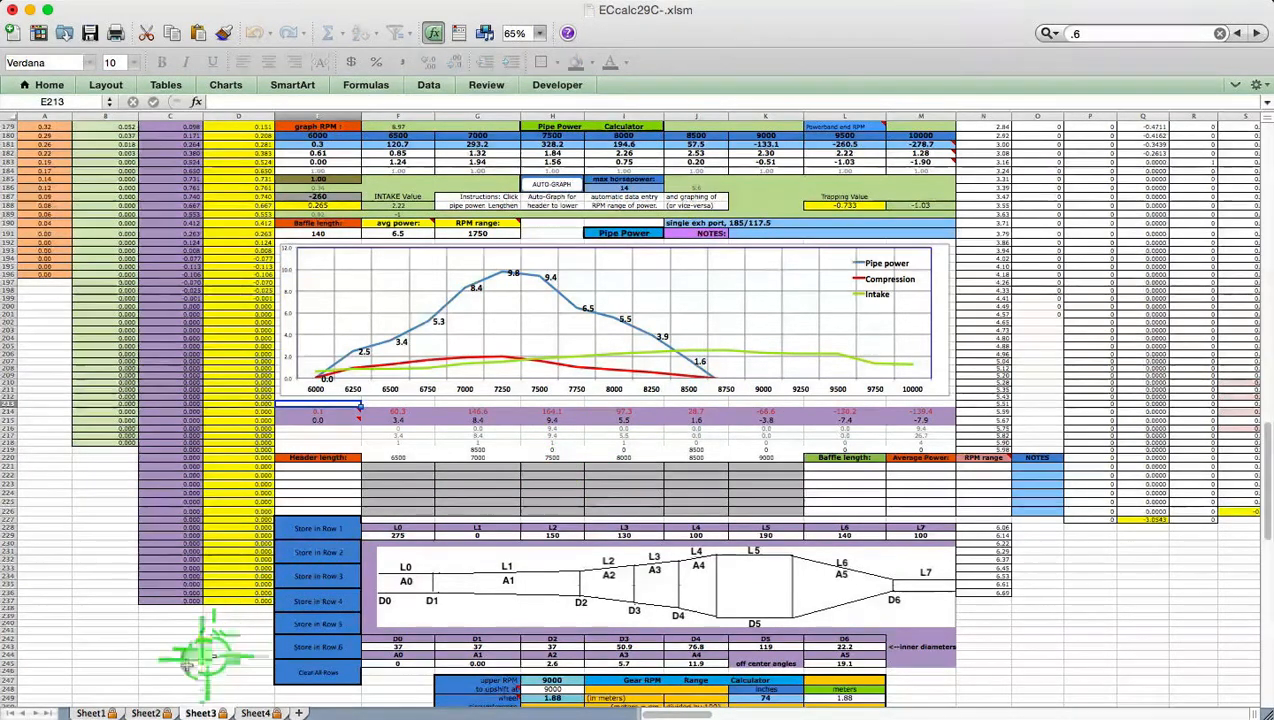
Set Sheet1's powerband start (C13) to 7000 RPM and desired top RPM (C2) to 9500
{"action": "left_click", "coordinate": [92, 713]}
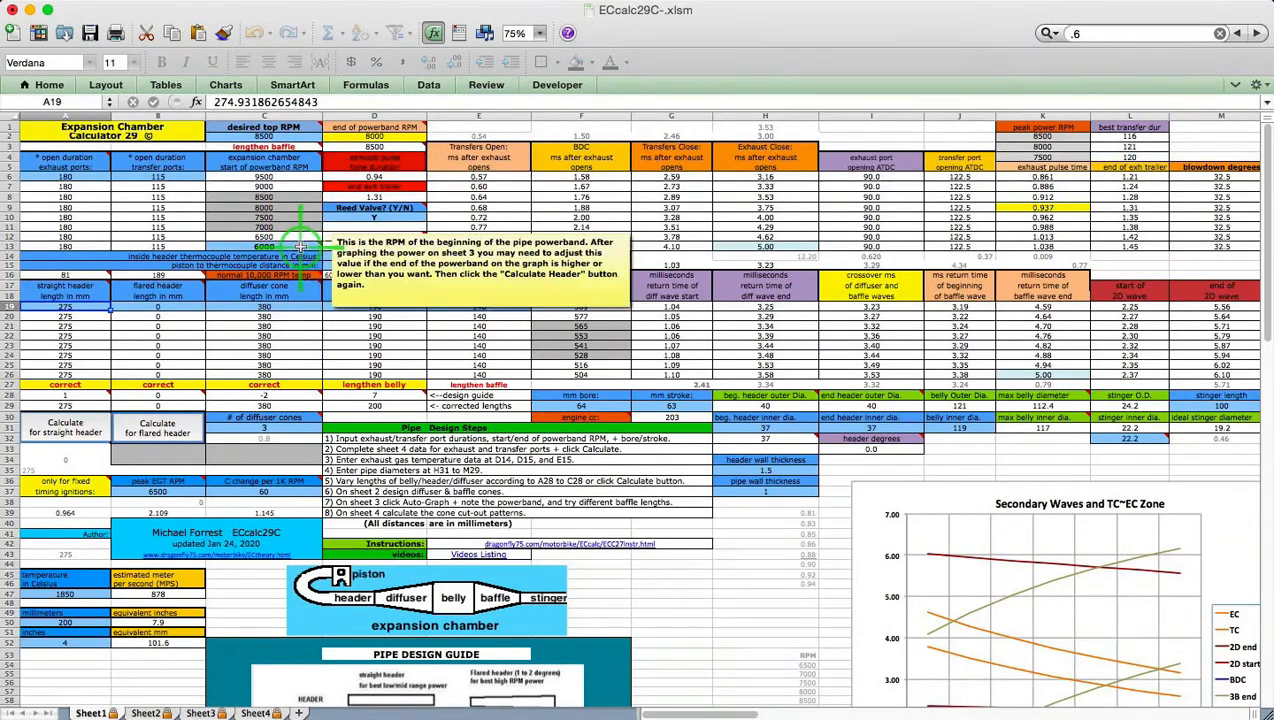
{"action": "left_click", "coordinate": [300, 245]}
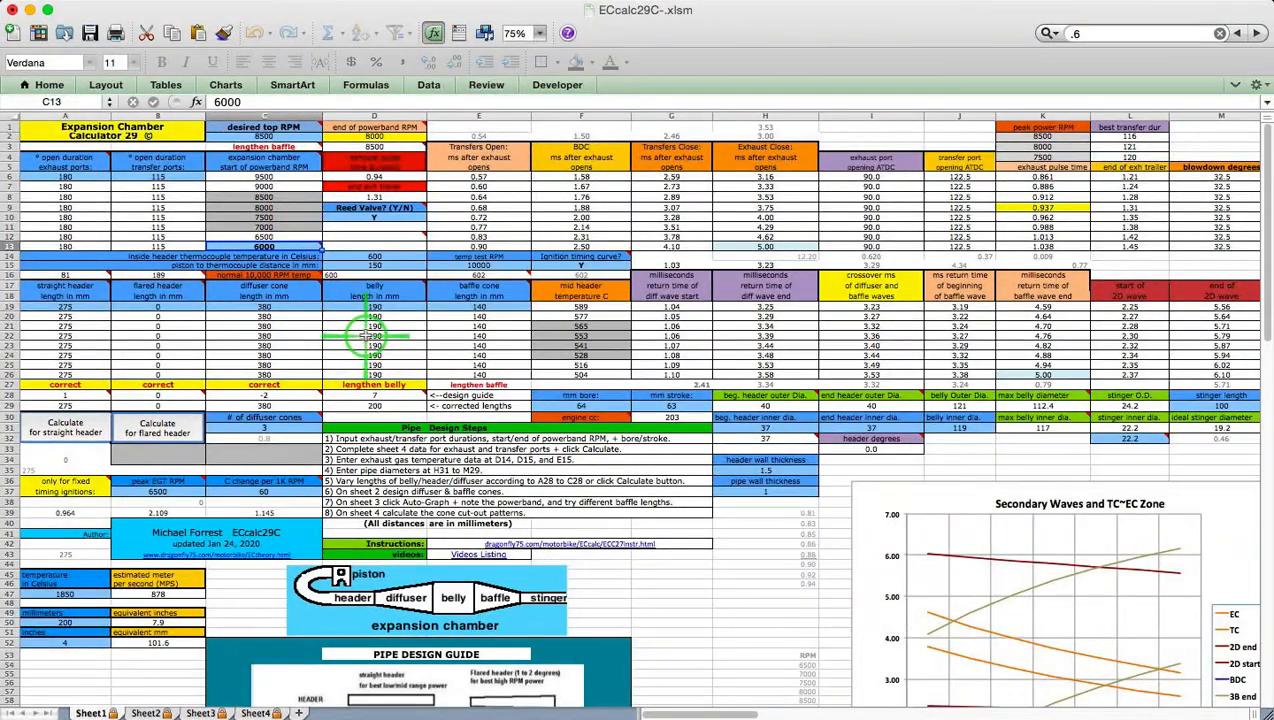
{"action": "type", "text": "7000"}
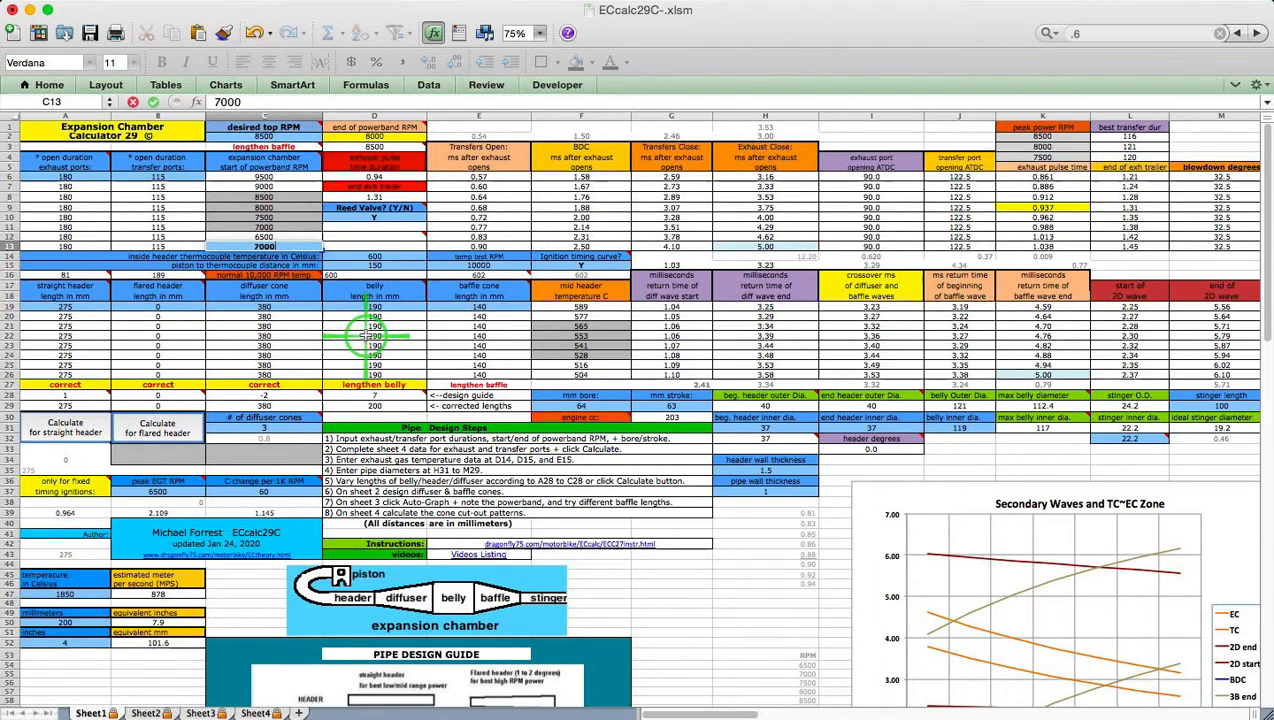
{"action": "key", "text": "Return"}
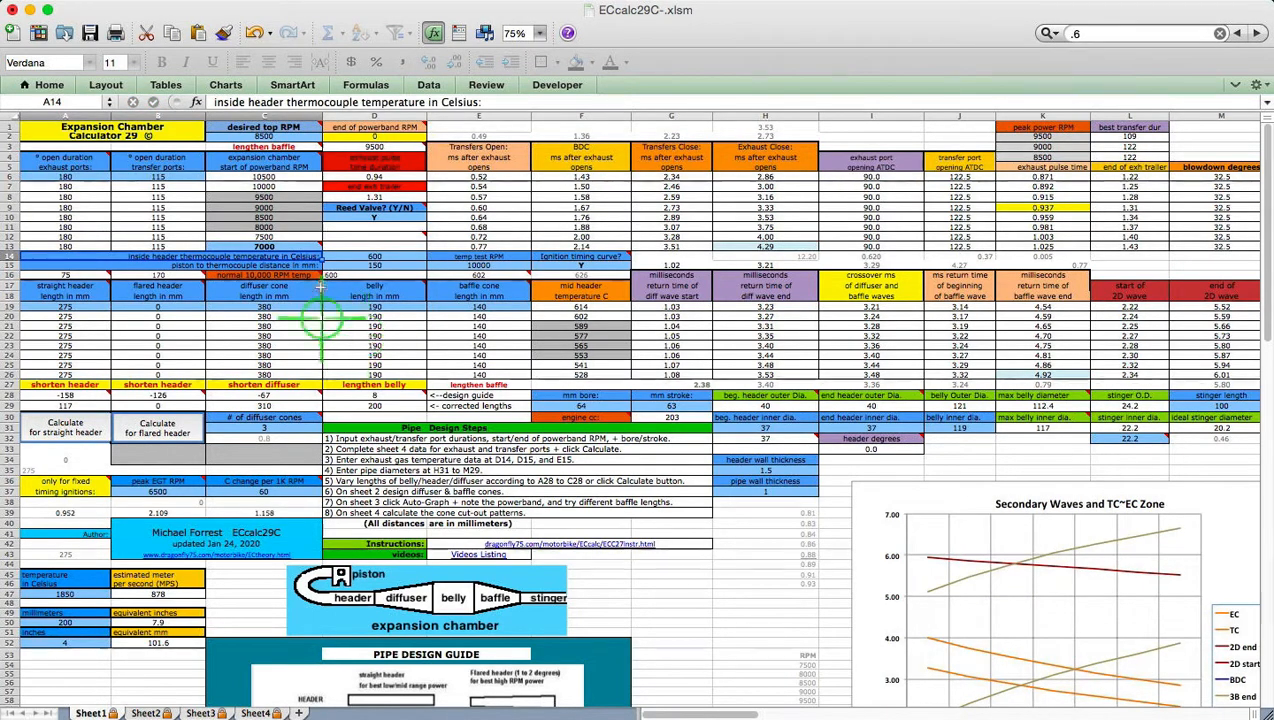
{"action": "left_click", "coordinate": [302, 136]}
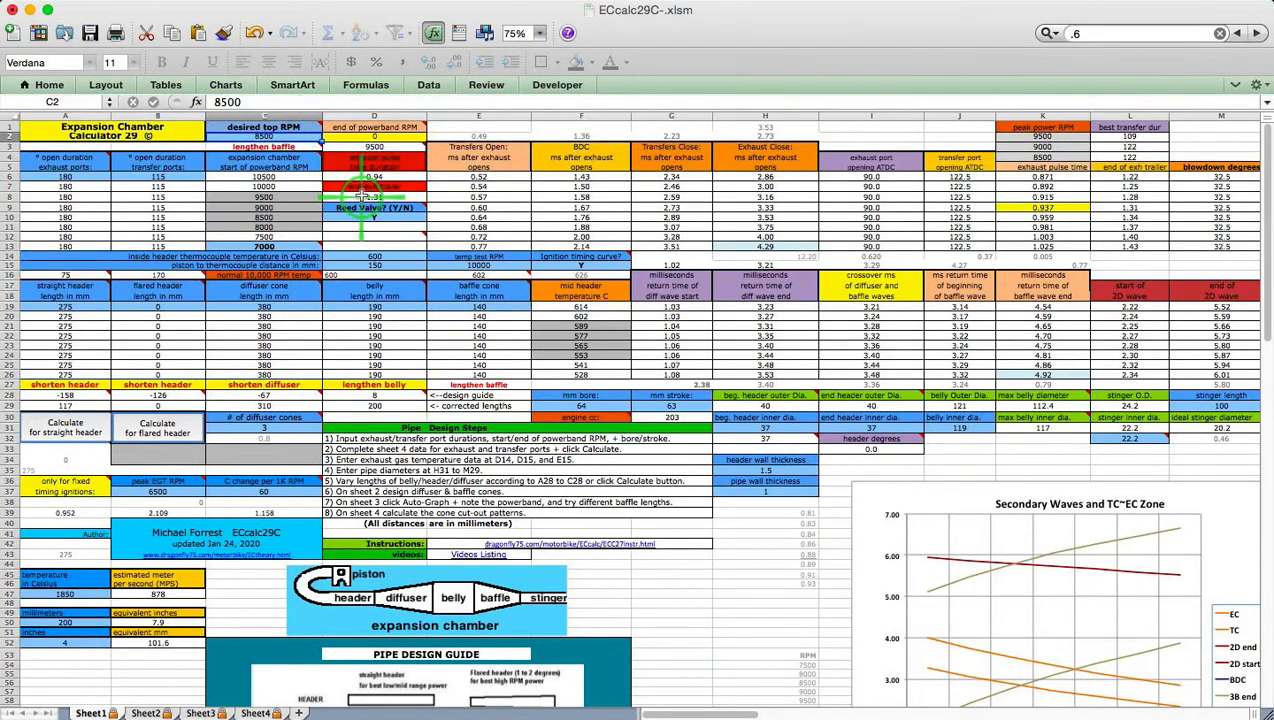
{"action": "type", "text": "95"}
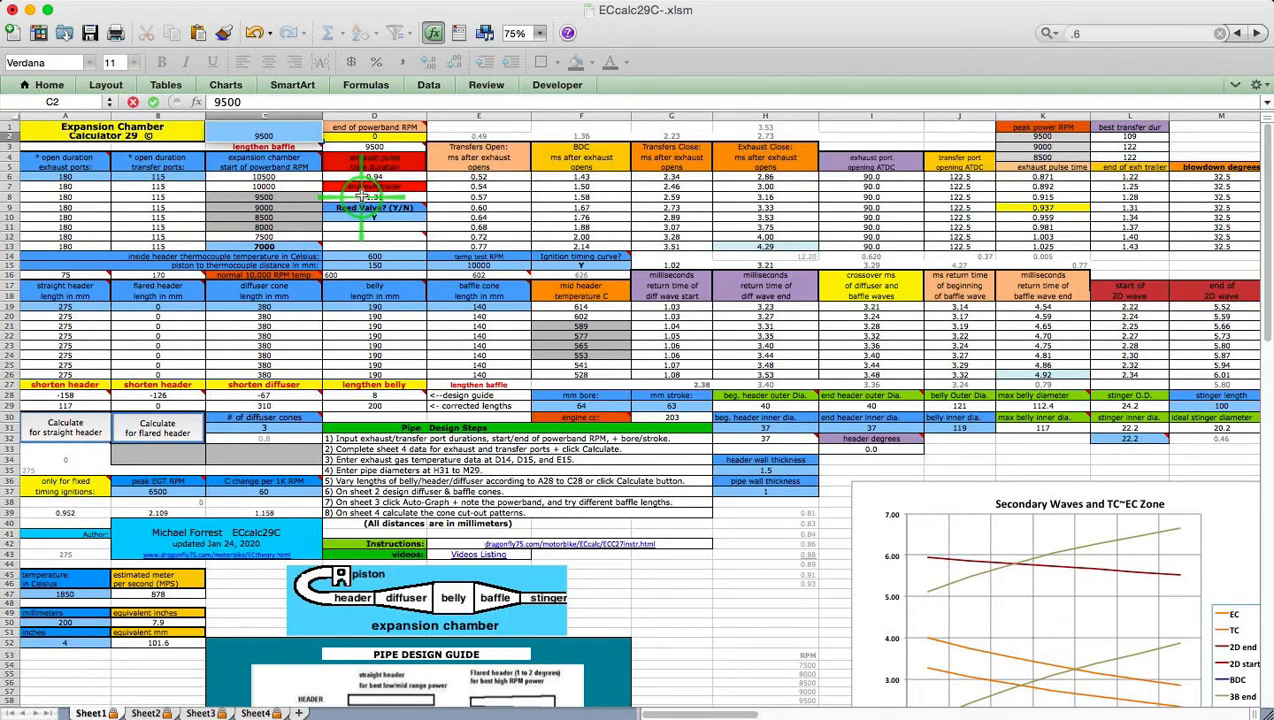
{"action": "key", "text": "Return"}
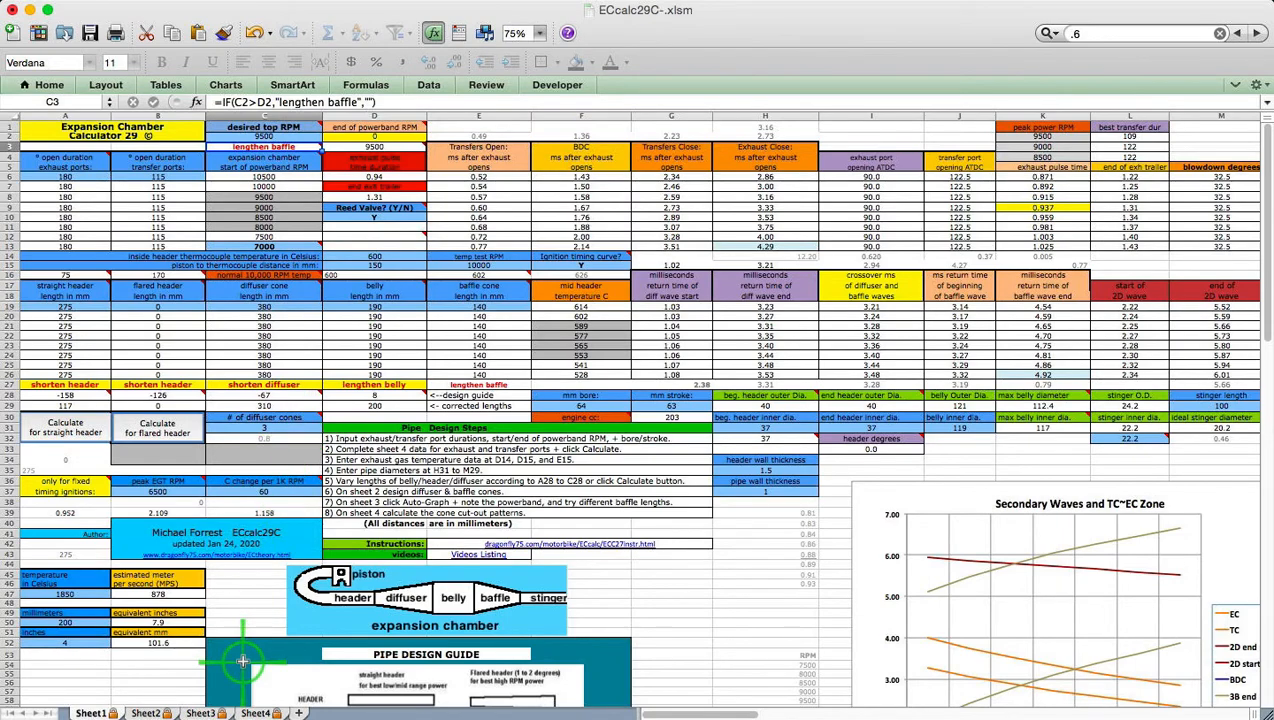
{"action": "left_click", "coordinate": [255, 712]}
{"action": "left_click", "coordinate": [444, 590]}
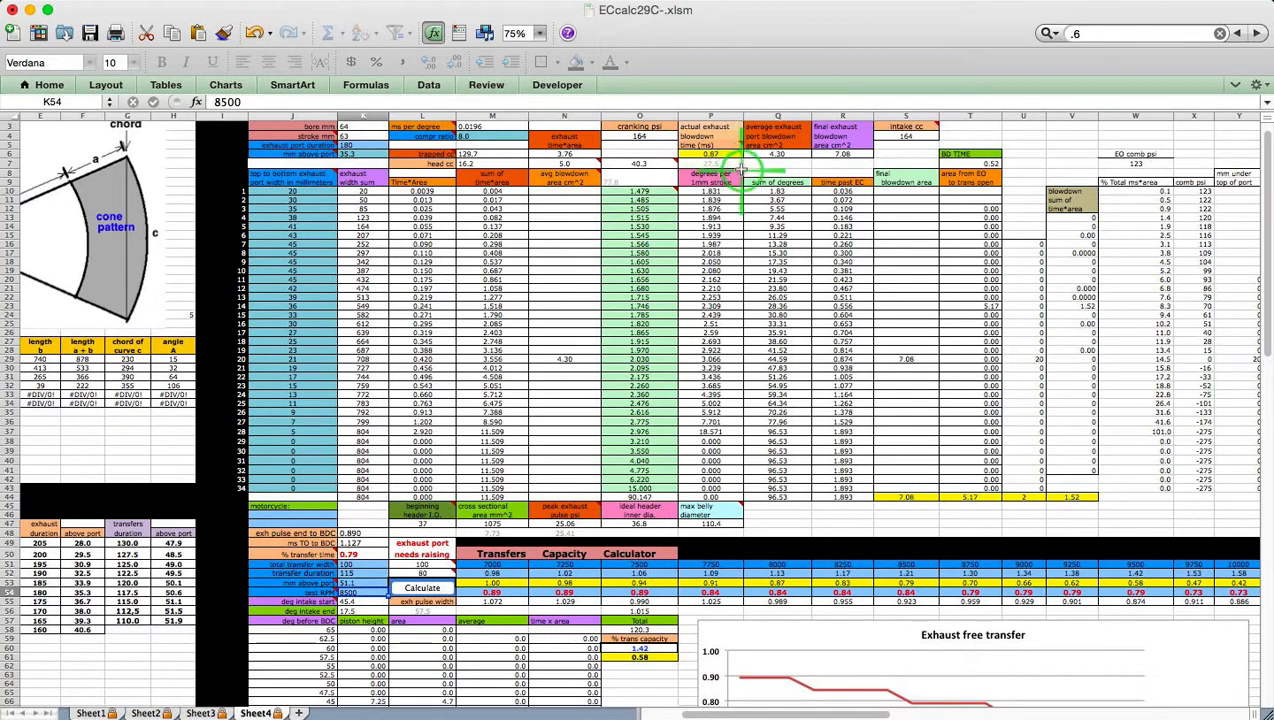
Recalculate Sheet4 transfers for 9500 RPM and Sheet1's straight header to 208 mm
{"action": "left_click", "coordinate": [420, 588]}
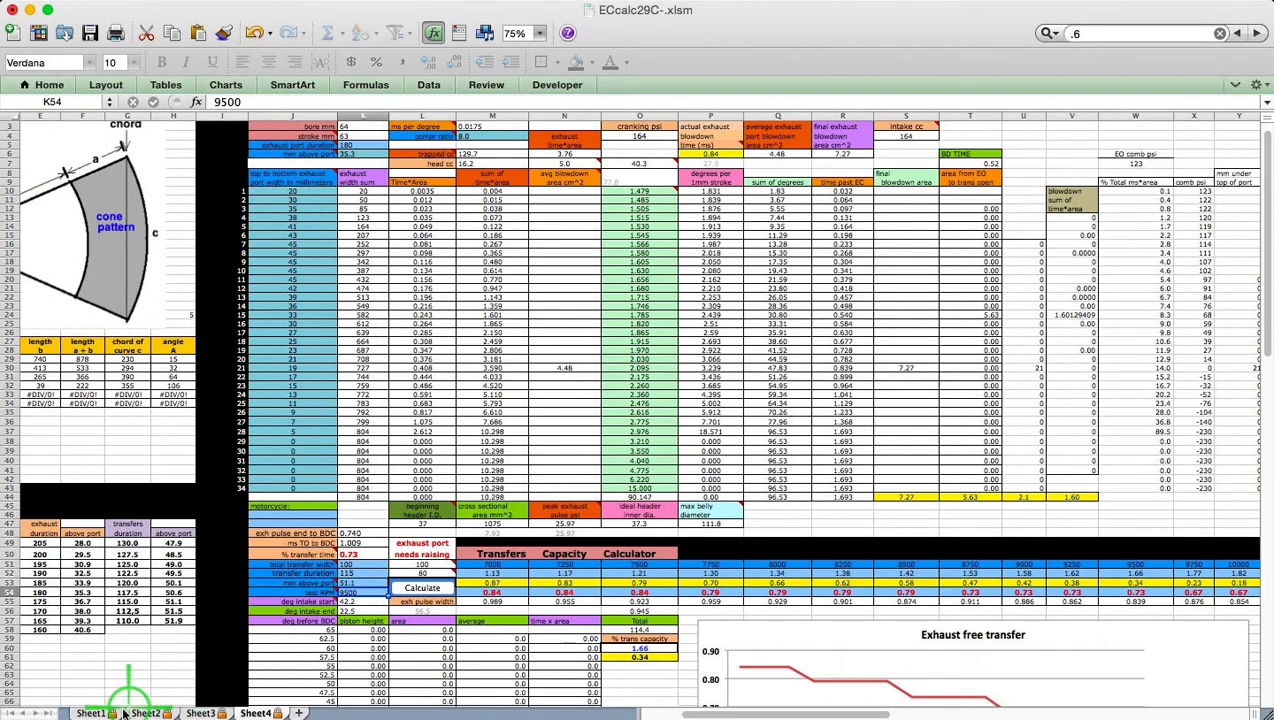
{"action": "left_click", "coordinate": [91, 712]}
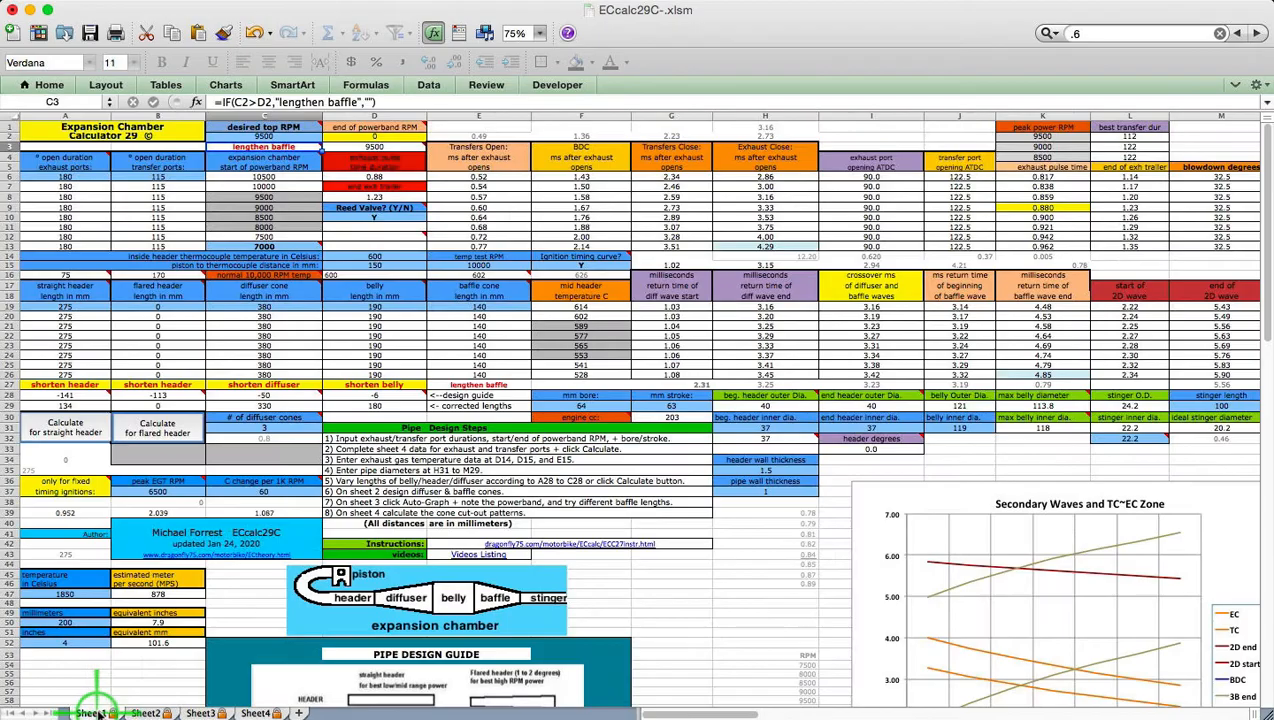
{"action": "left_click", "coordinate": [88, 432]}
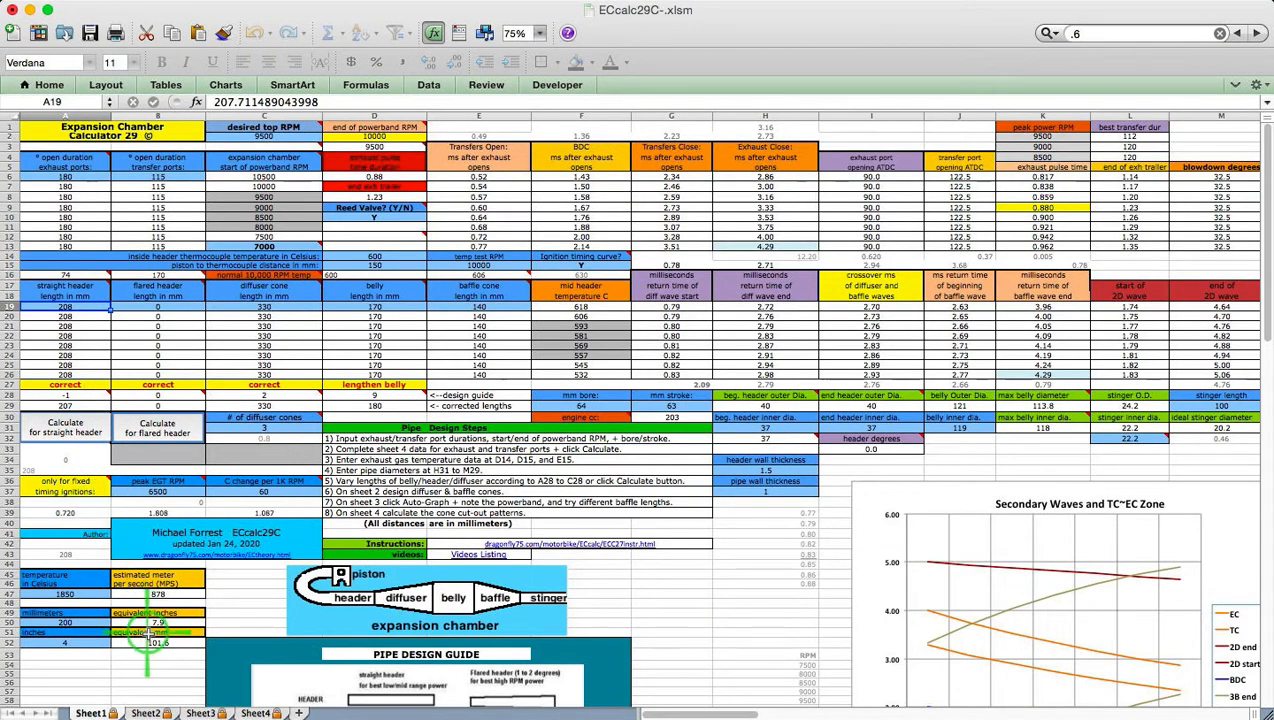
Regraph Sheet3's pipe power over a 2750 RPM range, peaking at 9.8 near 8750 rpm
{"action": "left_click", "coordinate": [200, 713]}
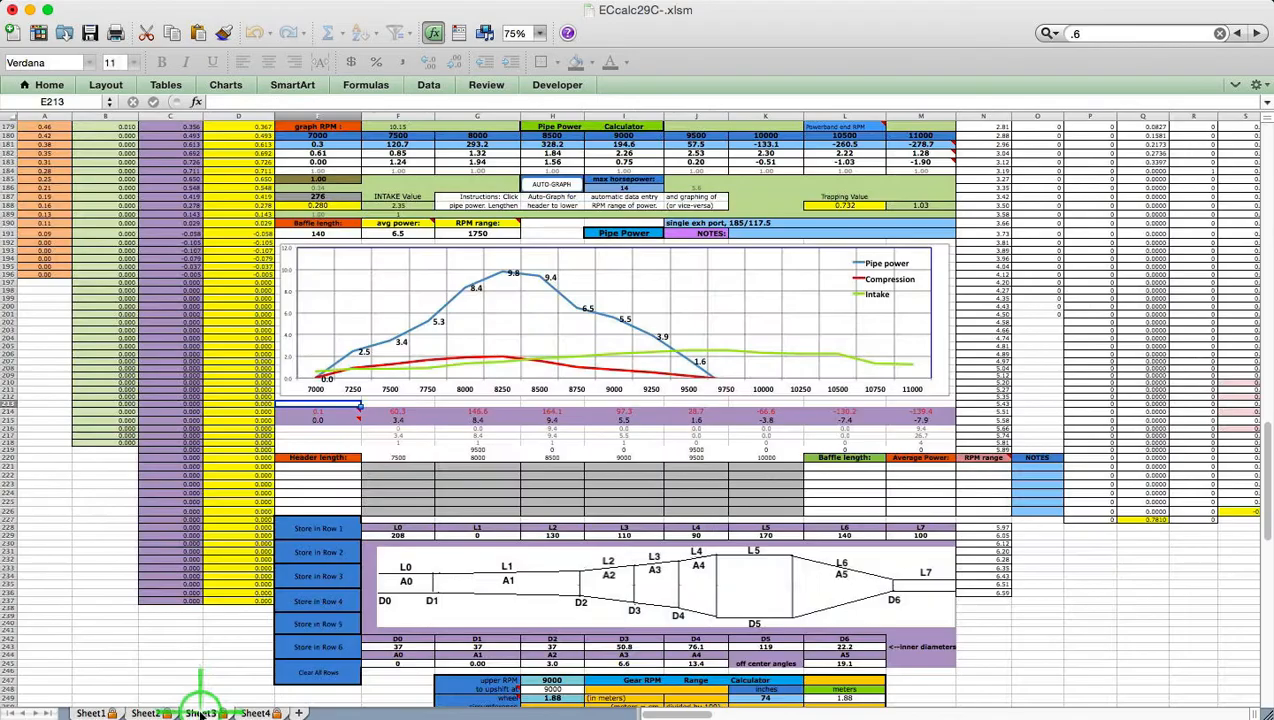
{"action": "left_click", "coordinate": [551, 187]}
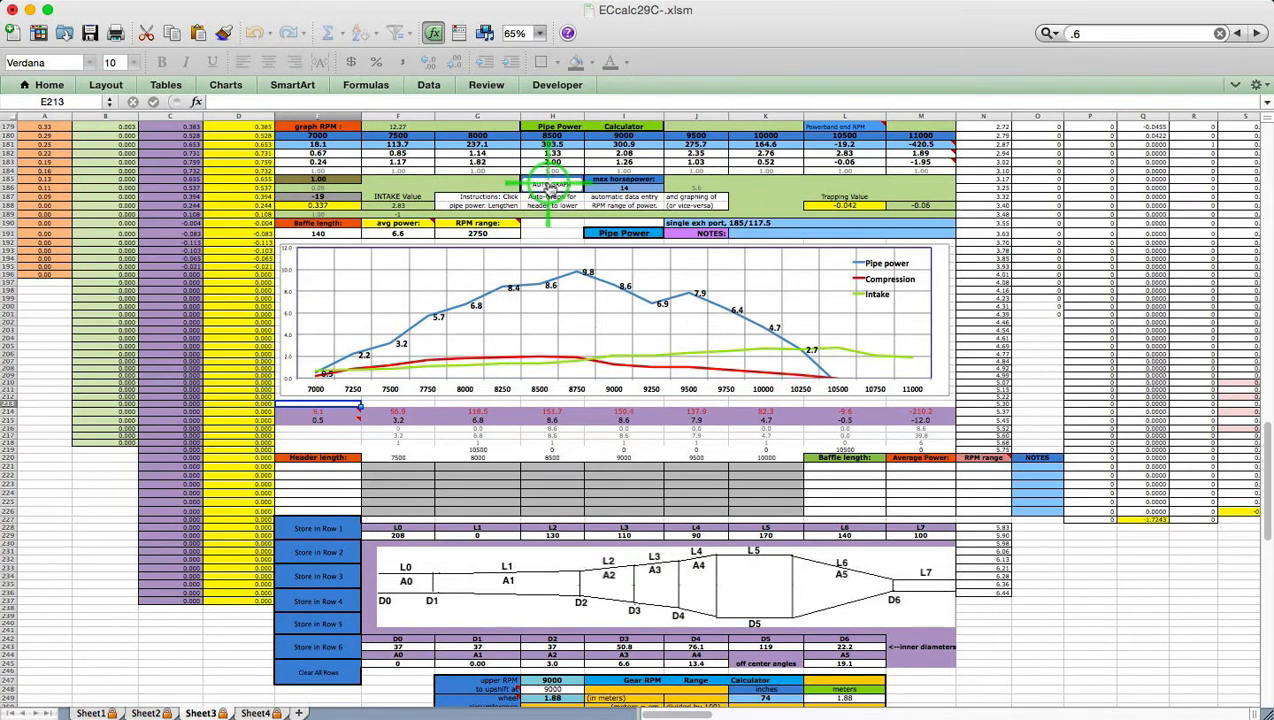
{"action": "left_click", "coordinate": [148, 712]}
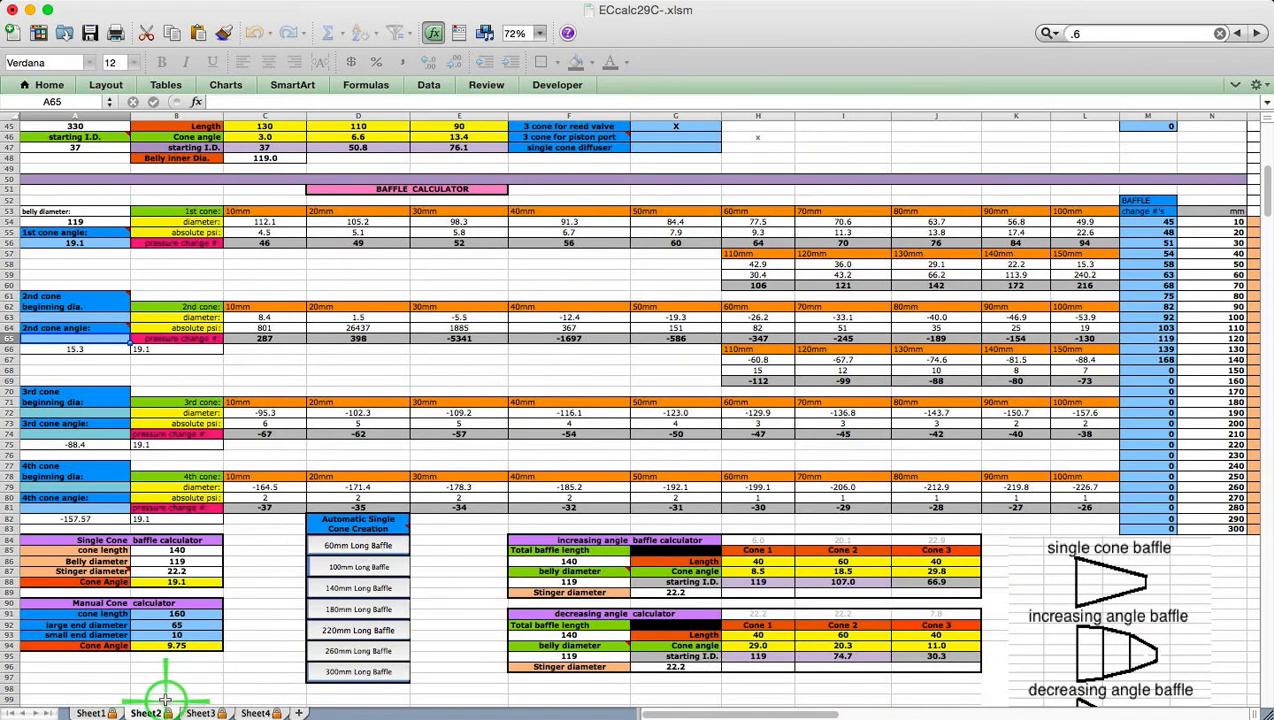
Switch to a 60 mm baffle, recalculating the header to 287 and regraphing power to peak 12.1
{"action": "left_click", "coordinate": [372, 546]}
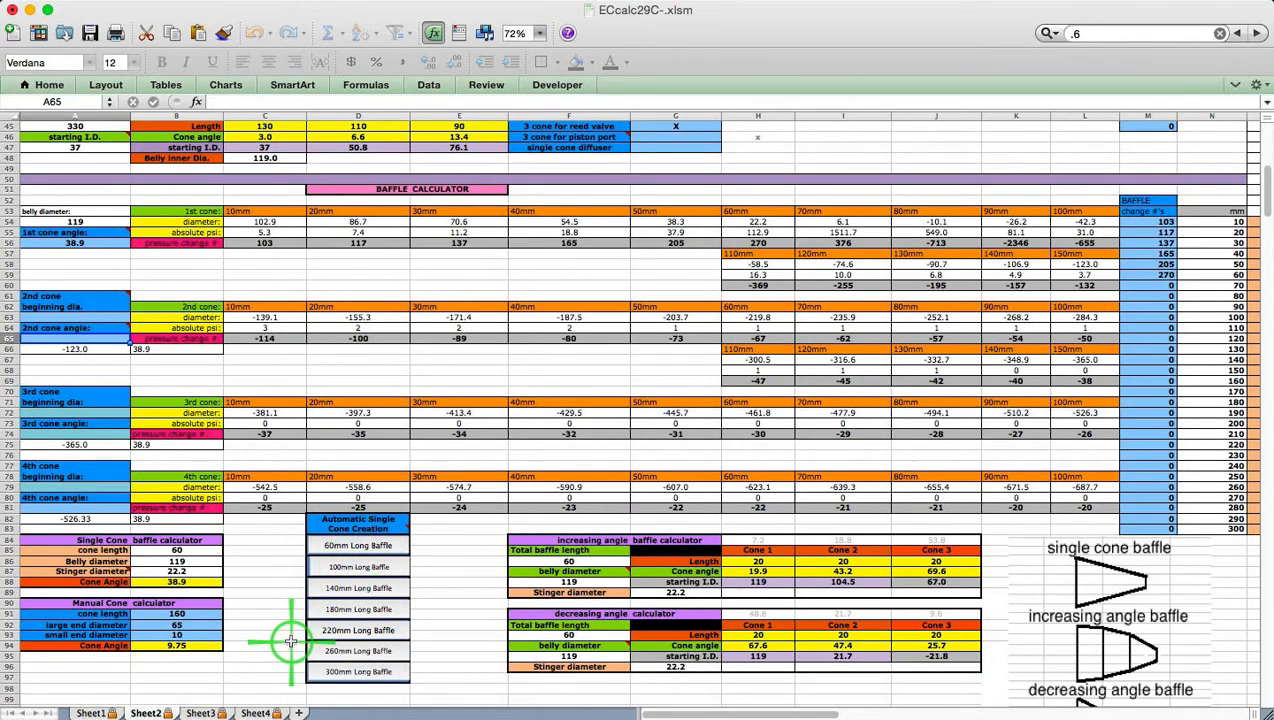
{"action": "left_click", "coordinate": [92, 712]}
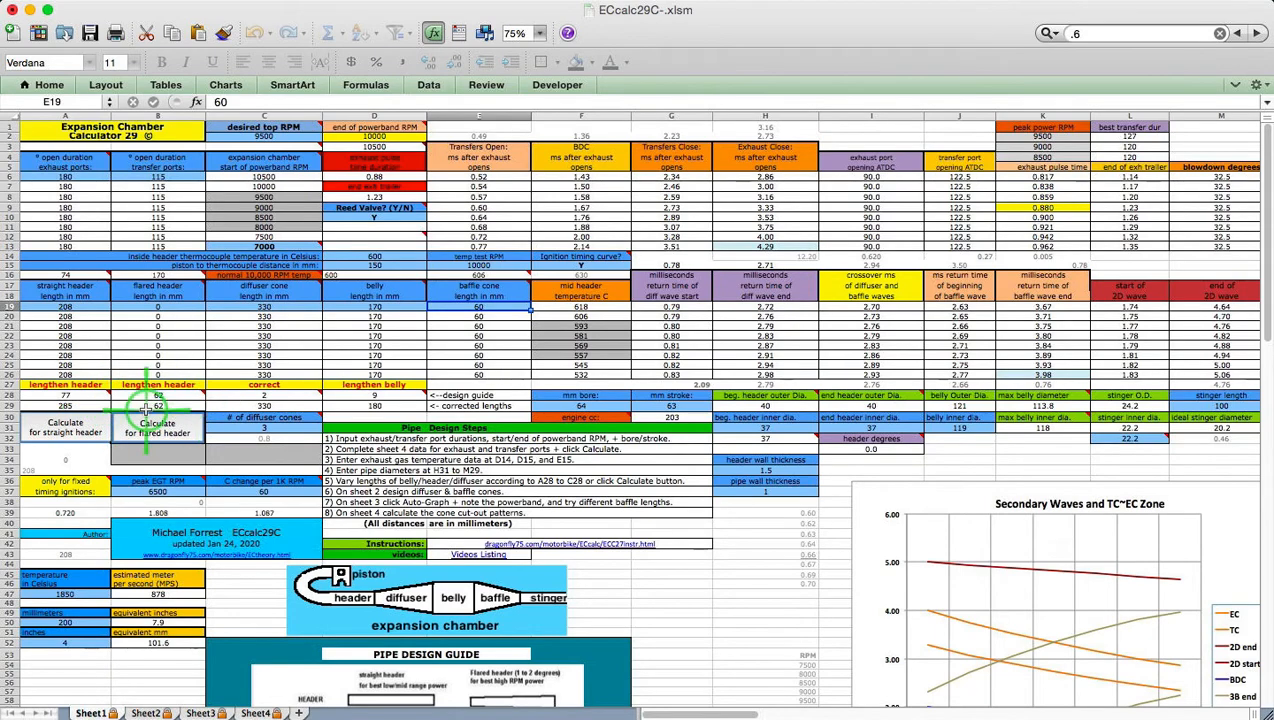
{"action": "left_click", "coordinate": [82, 430]}
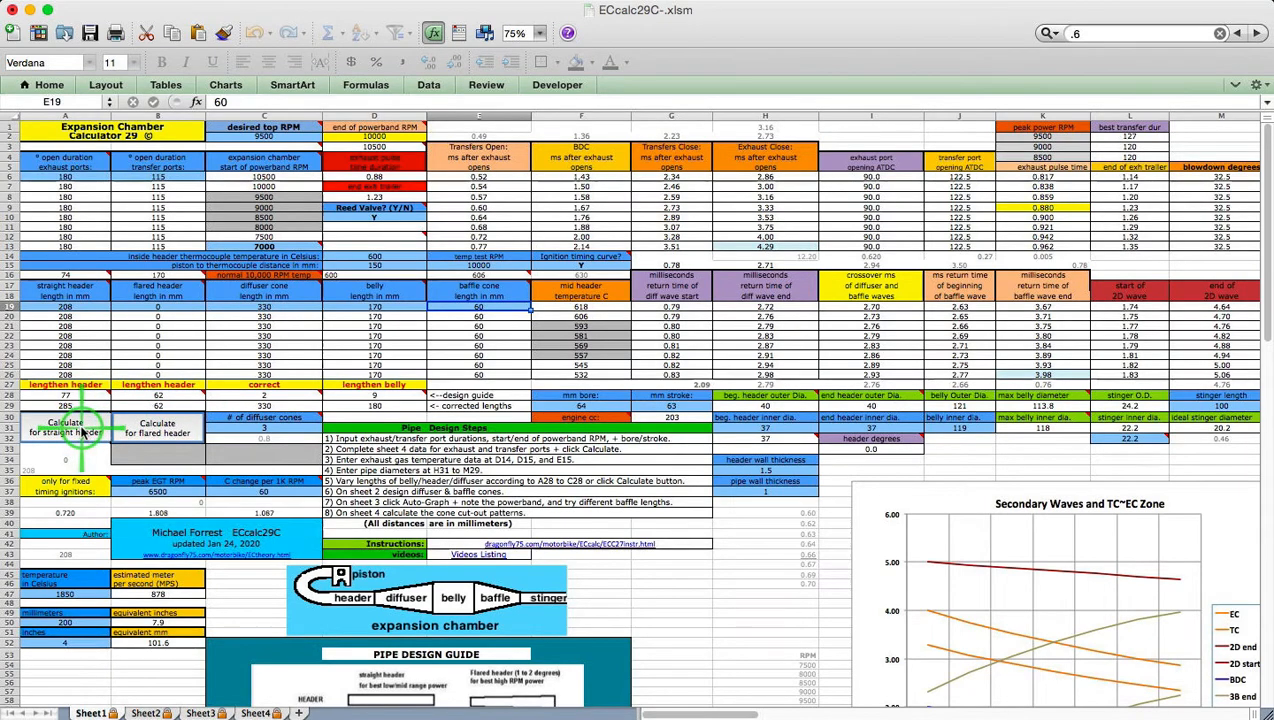
{"action": "left_click", "coordinate": [203, 712]}
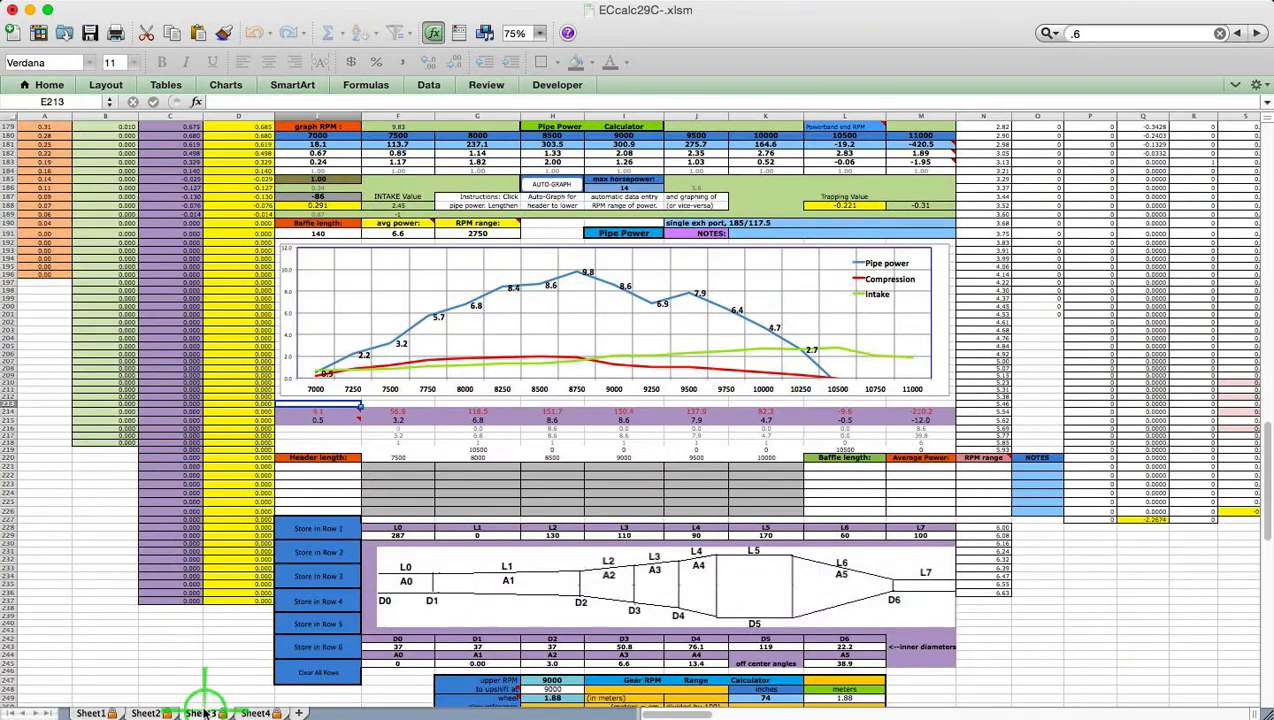
{"action": "left_click", "coordinate": [556, 188]}
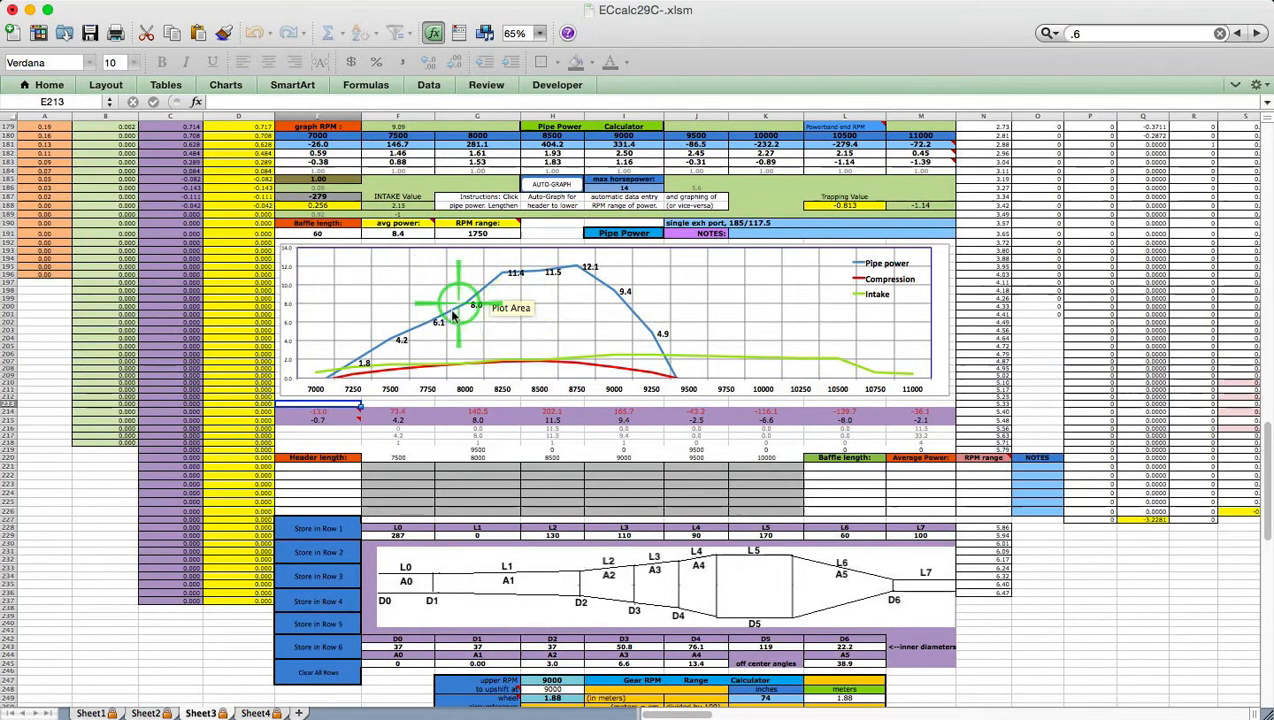
Store the 287 mm header's power results (4.2, 8.0, 11.5, 9.4…) in Sheet3's storage row 1
{"action": "left_click", "coordinate": [334, 531]}
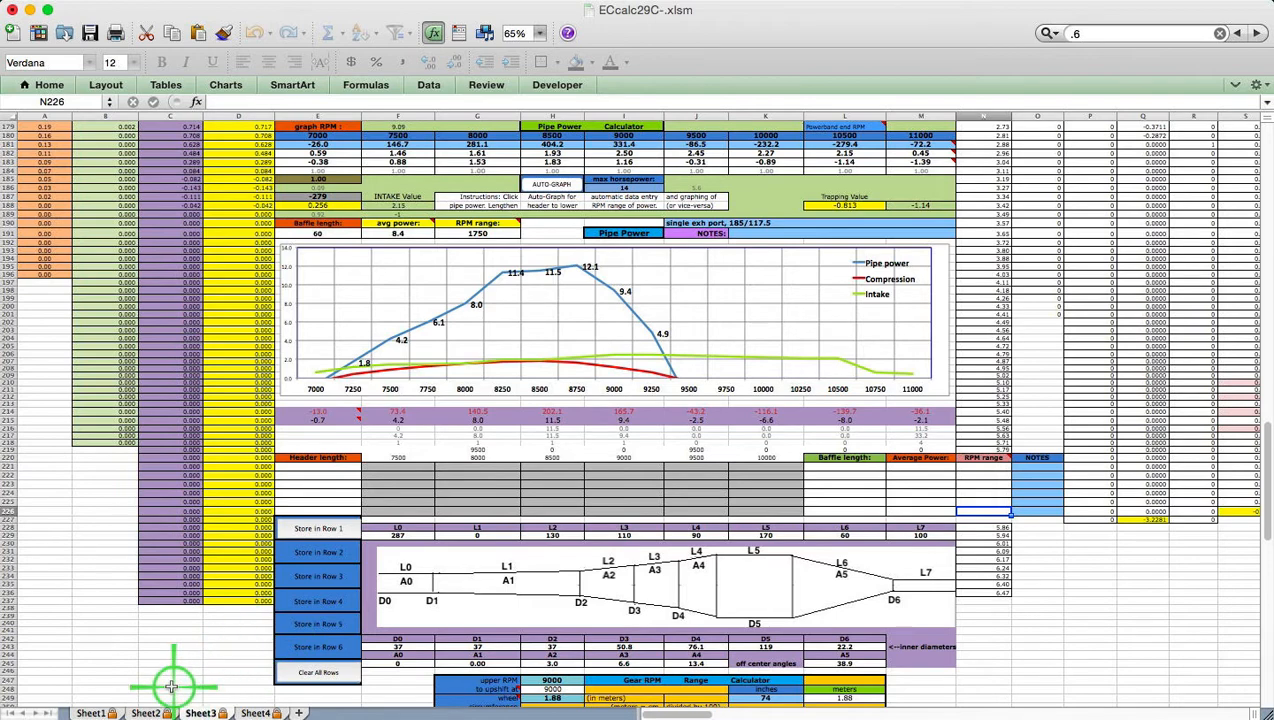
{"action": "left_click", "coordinate": [91, 712]}
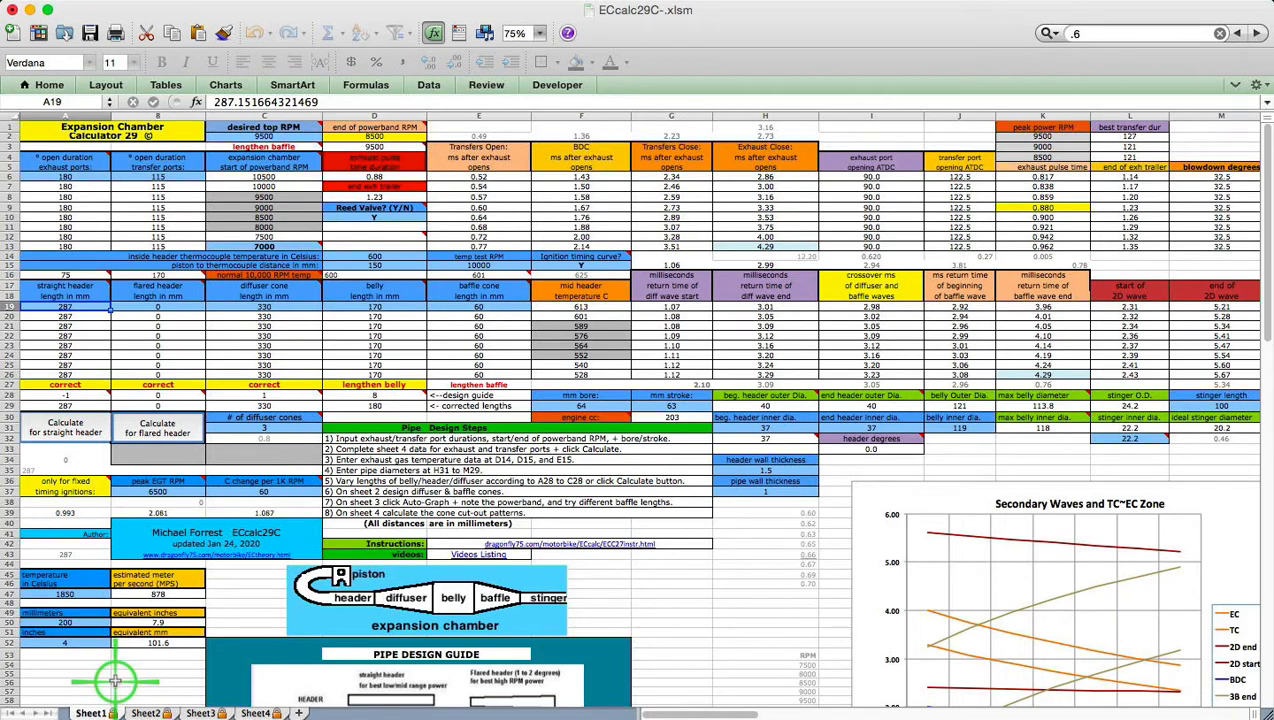
{"action": "left_click", "coordinate": [201, 713]}
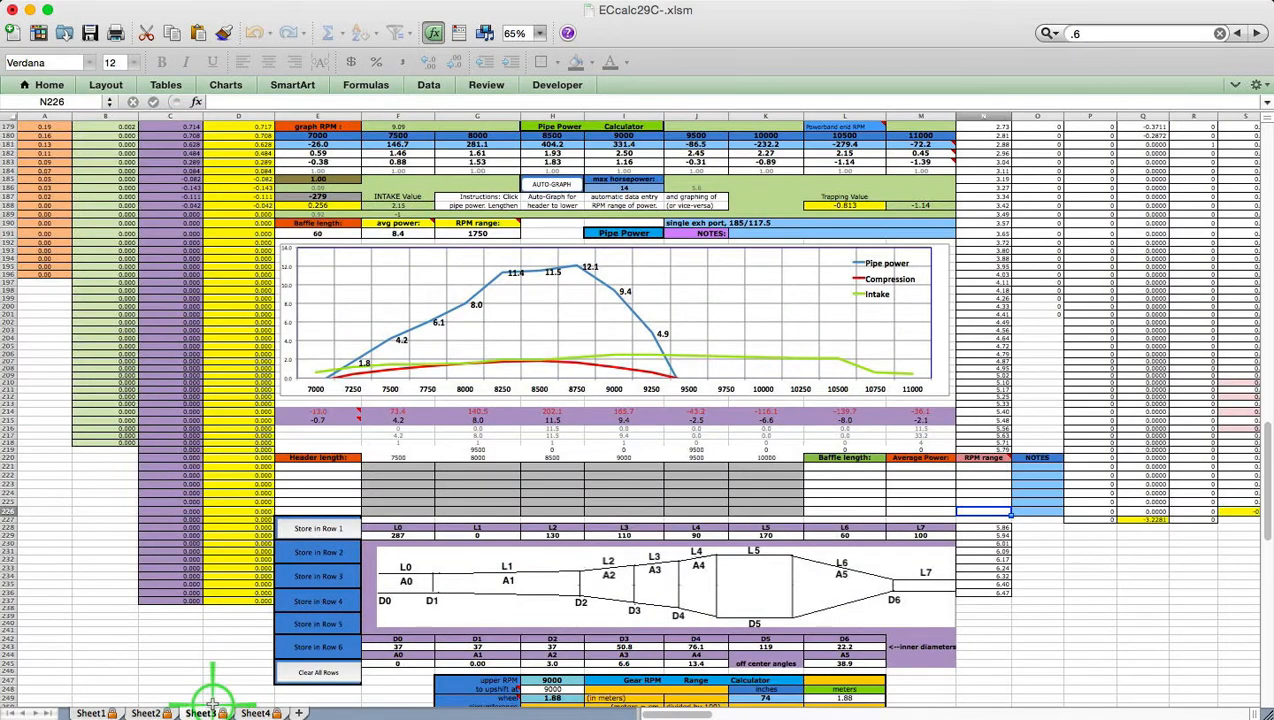
Scroll up Sheet3 to bring the Combined Waves Graph above the Pipe Power calculator into view
{"action": "scroll", "coordinate": [617, 370], "scroll_direction": "up", "scroll_amount": 3}
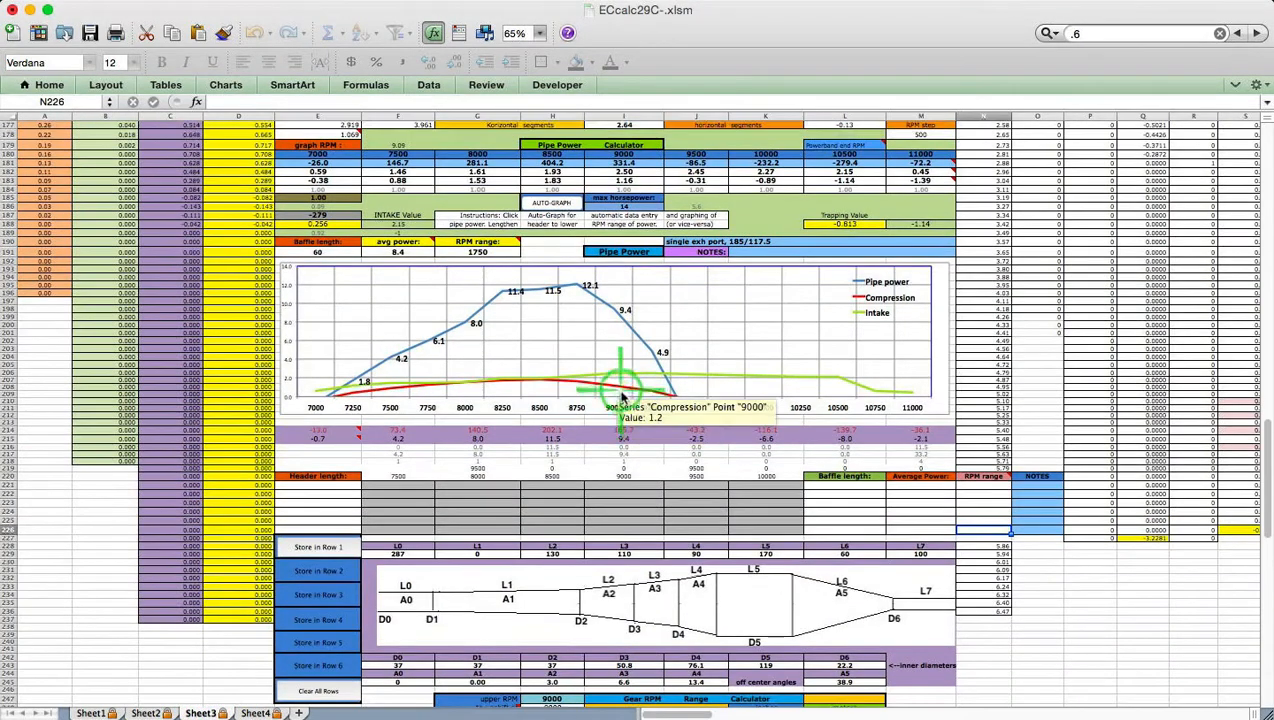
{"action": "scroll", "coordinate": [624, 403], "scroll_direction": "up", "scroll_amount": 4}
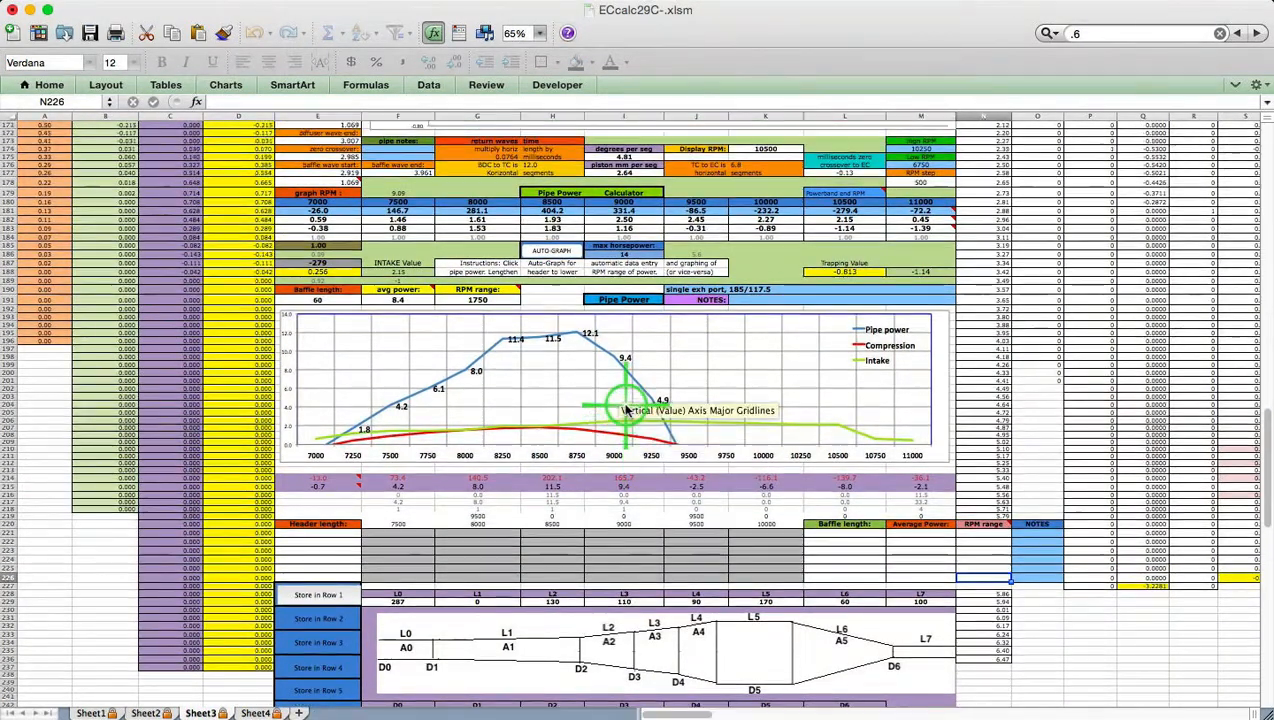
{"action": "scroll", "coordinate": [627, 413], "scroll_direction": "up", "scroll_amount": 5}
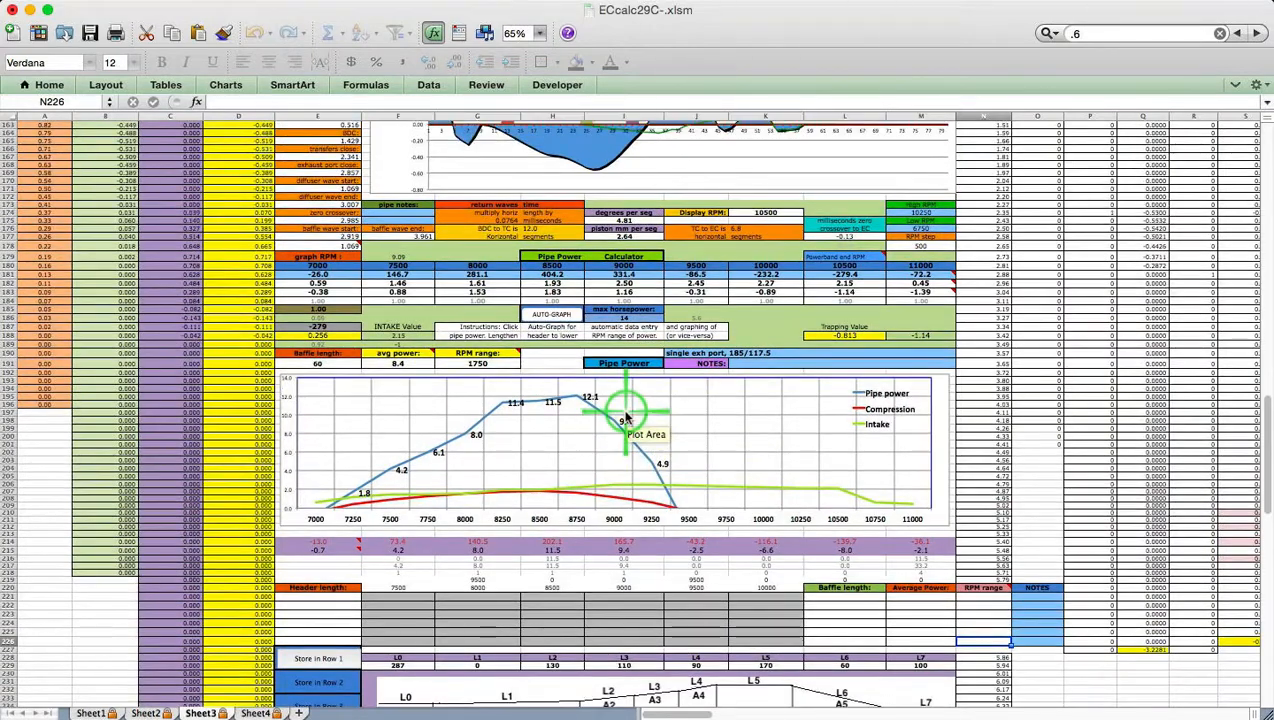
{"action": "scroll", "coordinate": [627, 413], "scroll_direction": "up", "scroll_amount": 4}
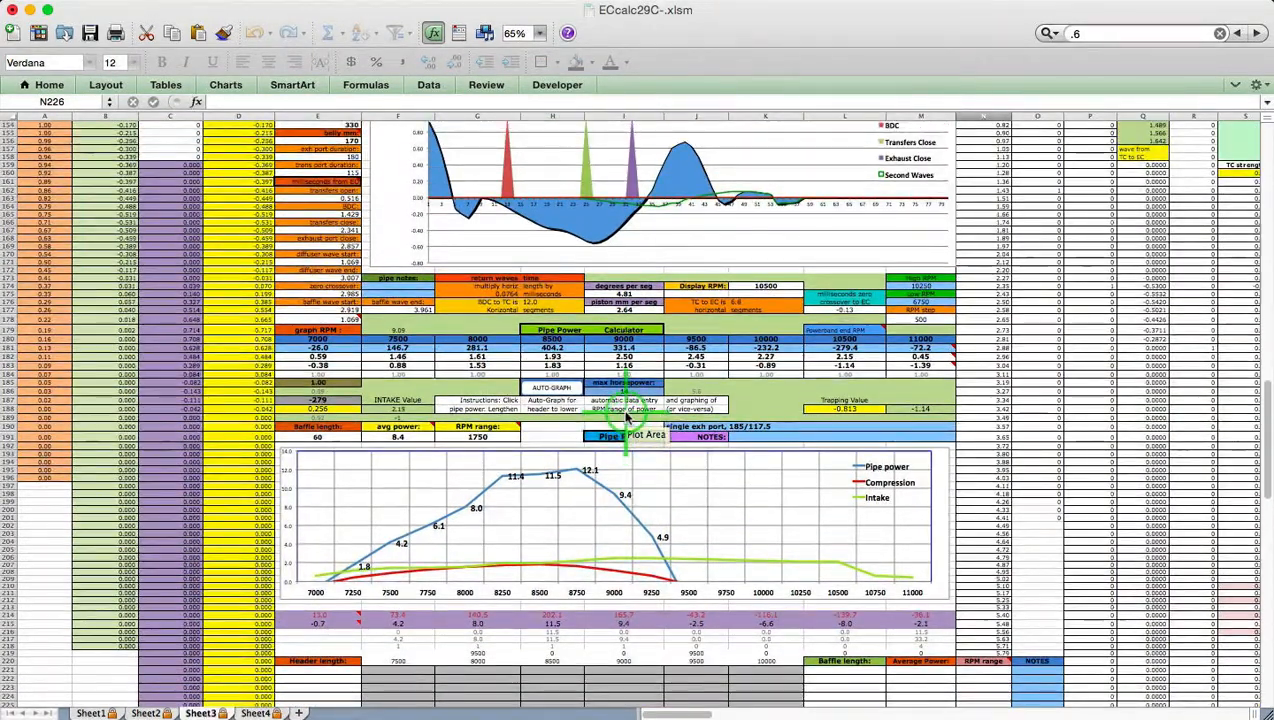
{"action": "scroll", "coordinate": [625, 411], "scroll_direction": "up", "scroll_amount": 2}
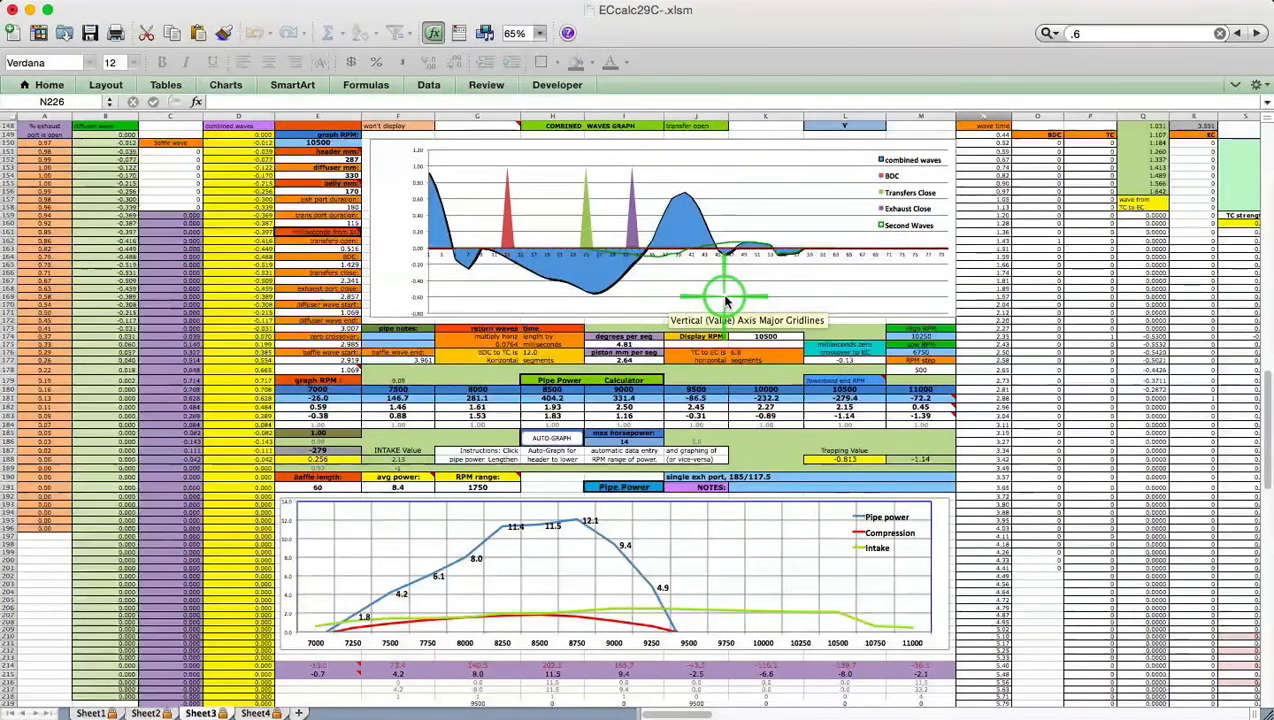
{"action": "scroll", "coordinate": [722, 294], "scroll_direction": "up", "scroll_amount": 2}
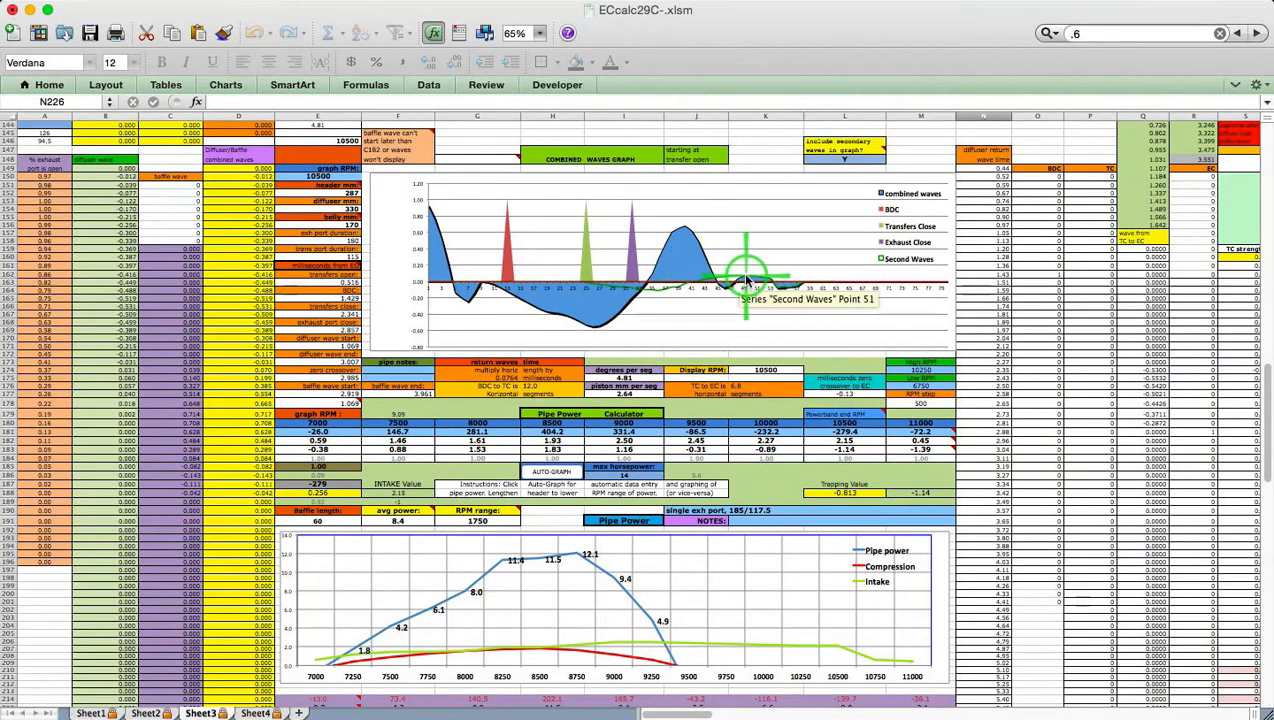
Try graph RPMs 8500 and 7000 in E150, settling on 7500 for the combined waves graph
{"action": "left_click", "coordinate": [335, 176]}
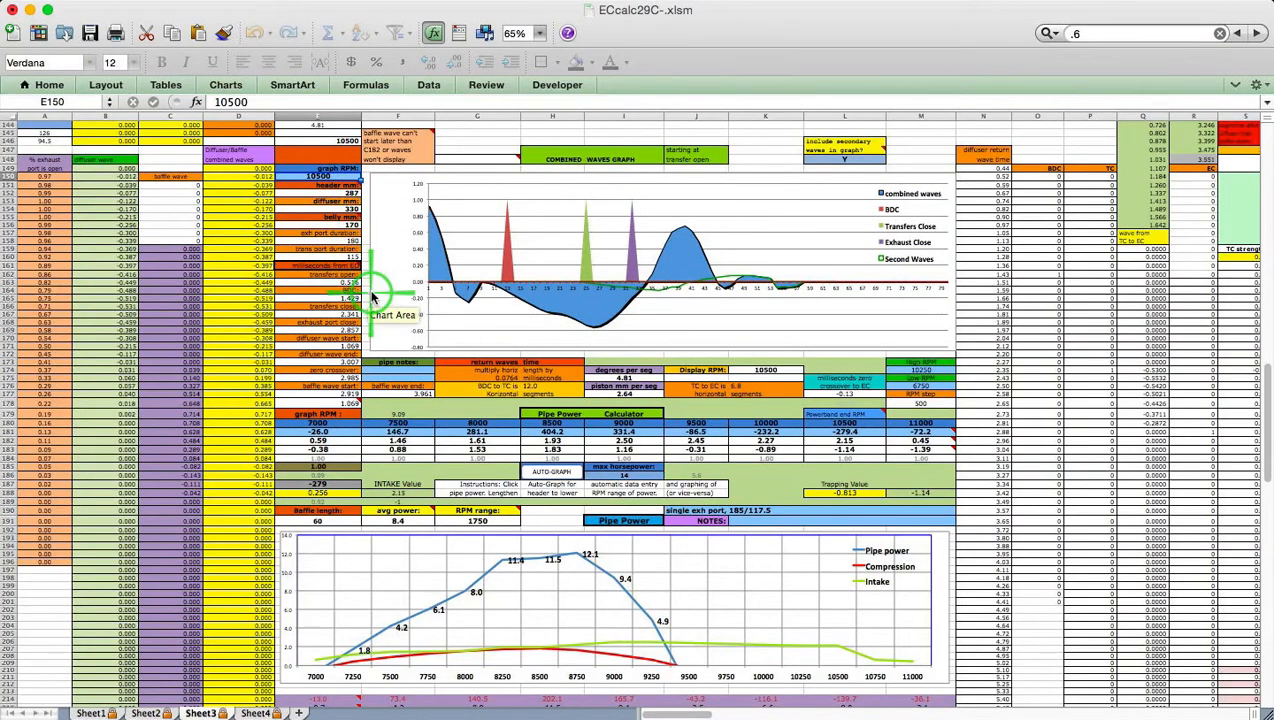
{"action": "type", "text": "8"}
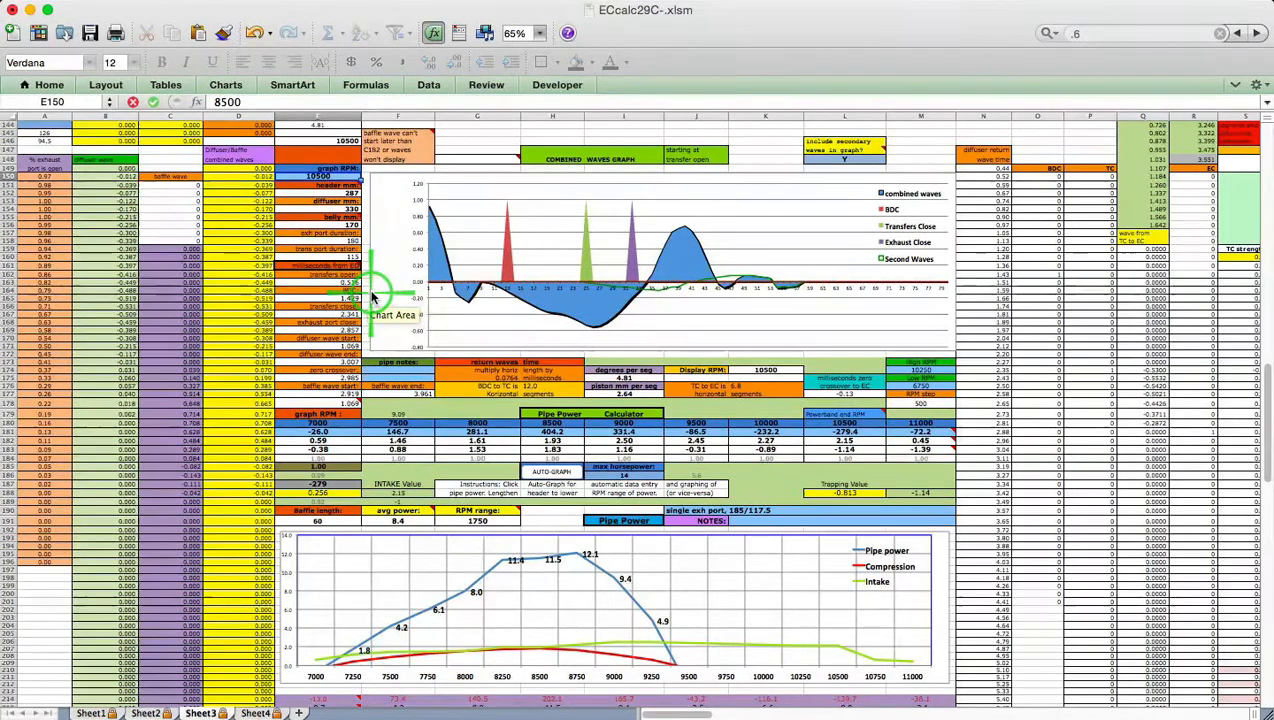
{"action": "key", "text": "Return"}
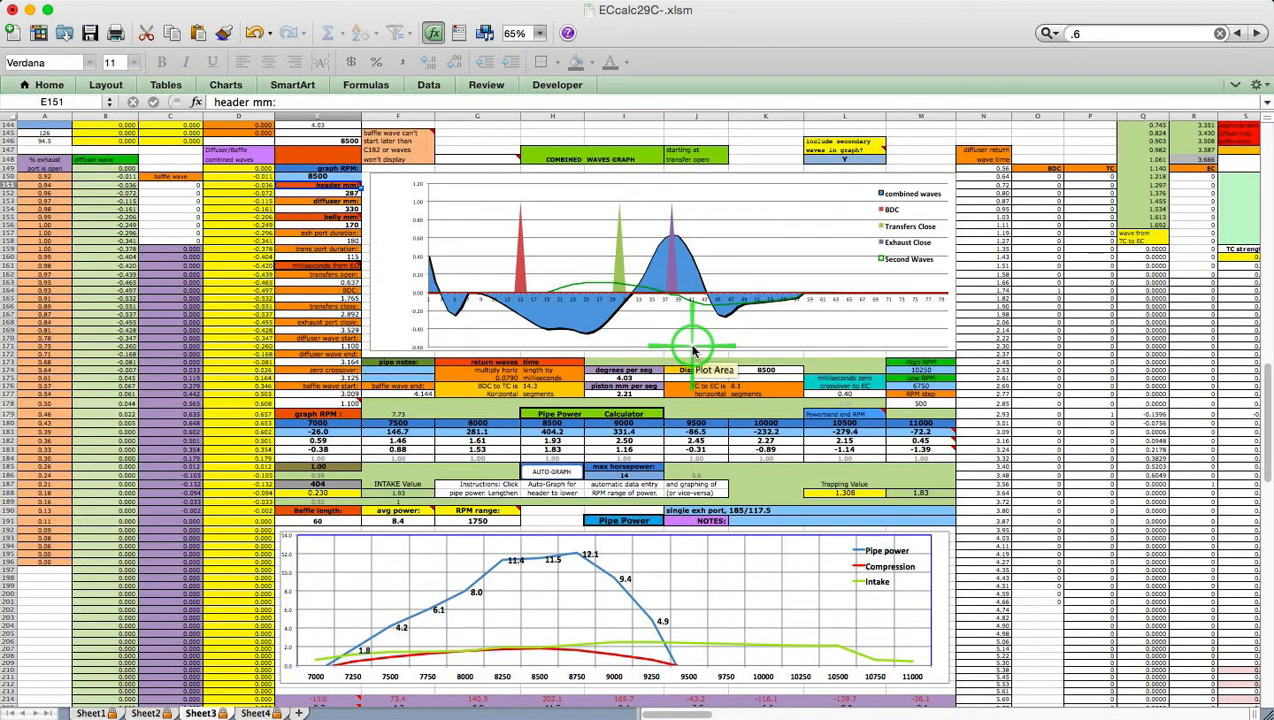
{"action": "left_click", "coordinate": [335, 176]}
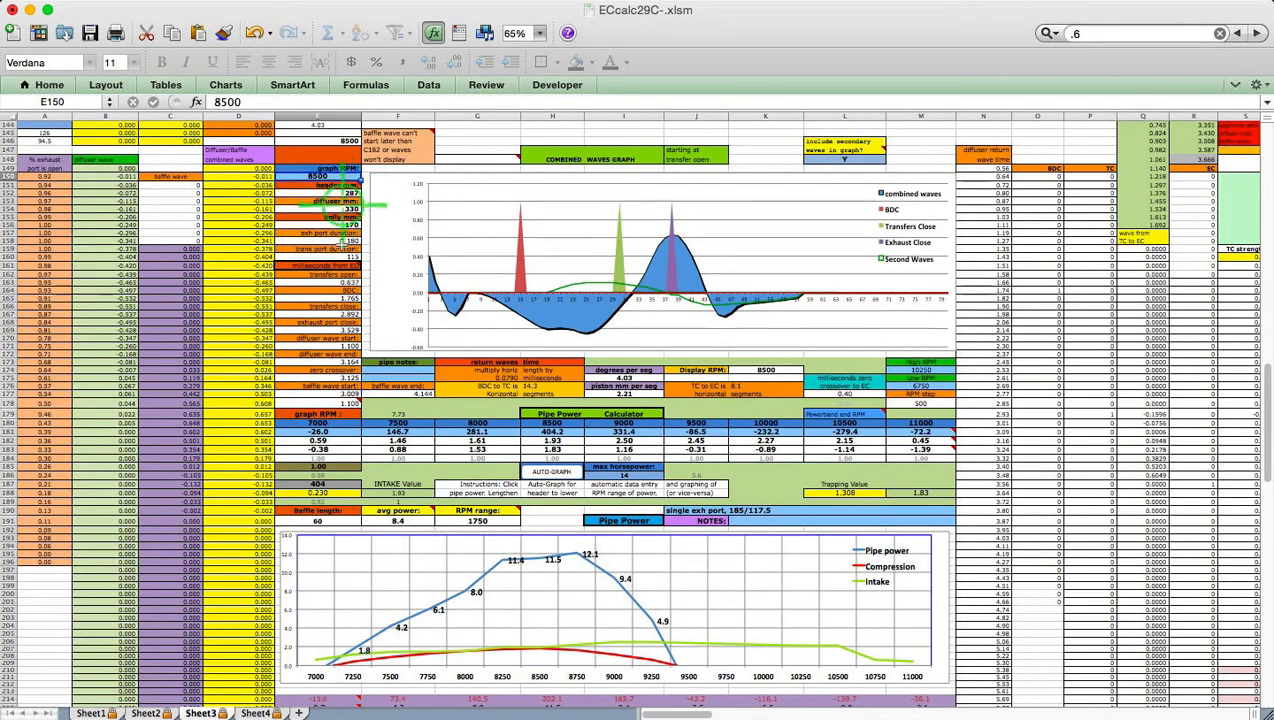
{"action": "type", "text": "7000"}
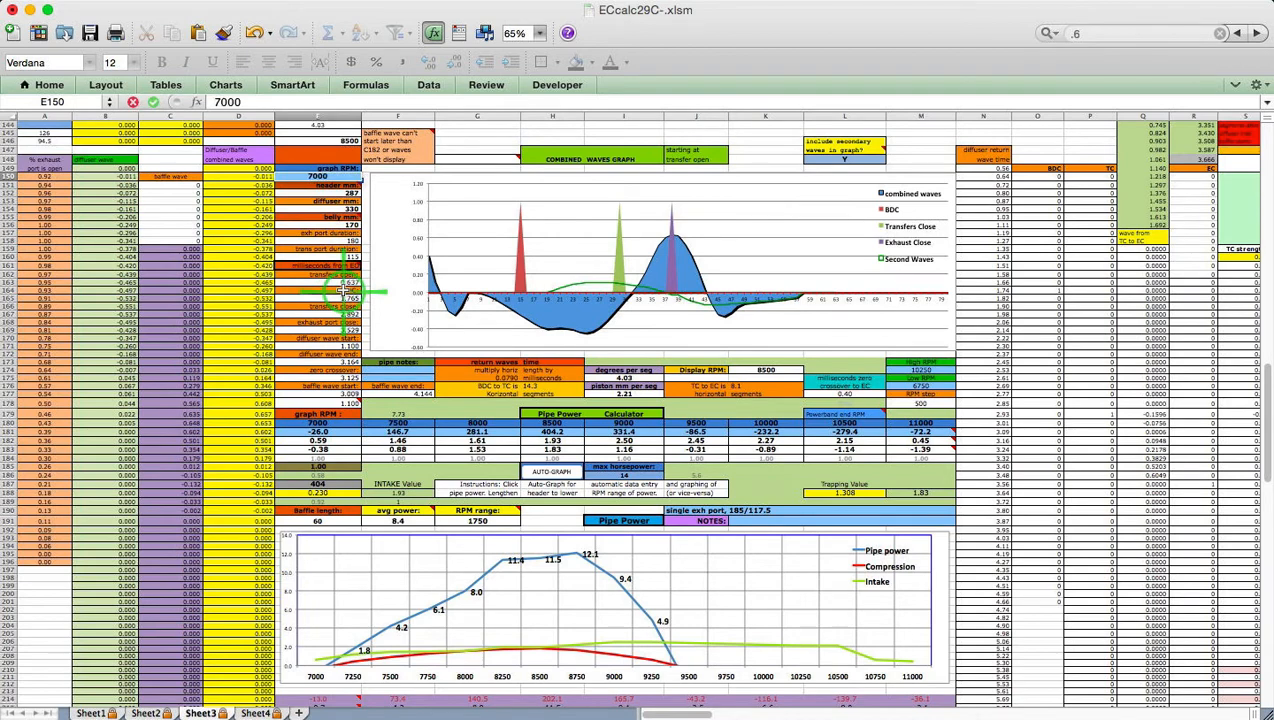
{"action": "key", "text": "Return"}
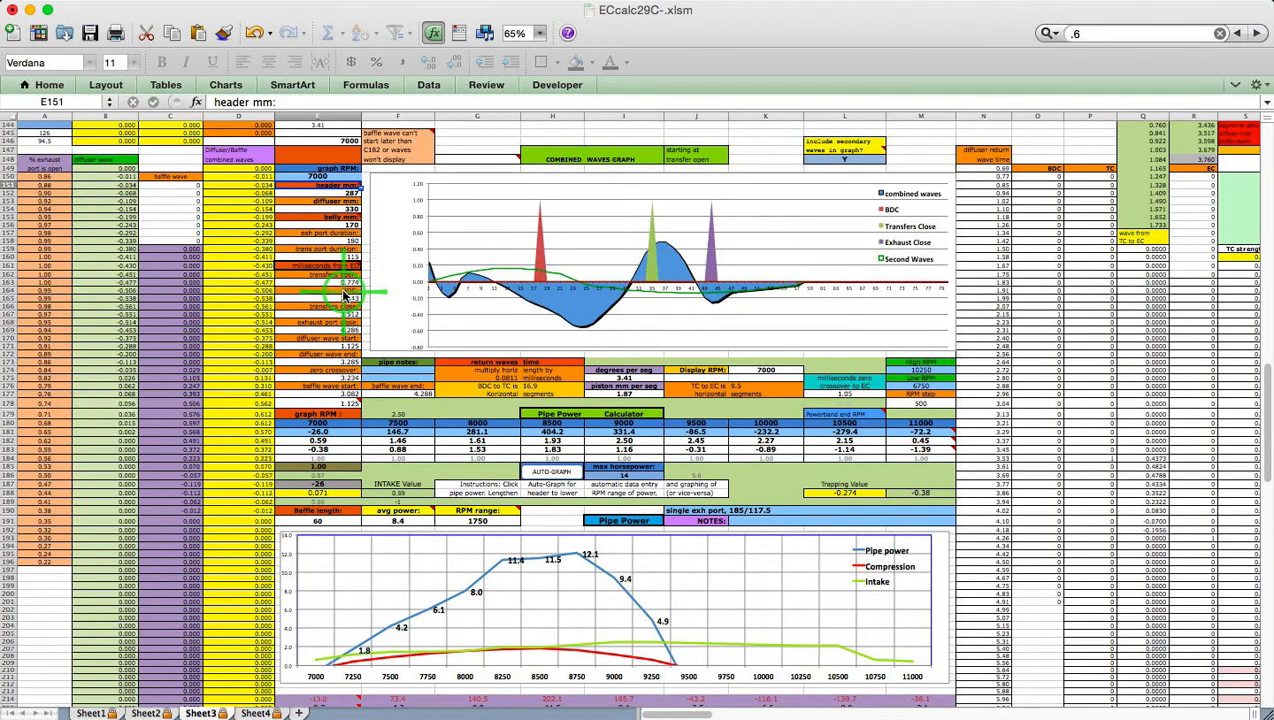
{"action": "left_click", "coordinate": [318, 176]}
{"action": "type", "text": "75"}
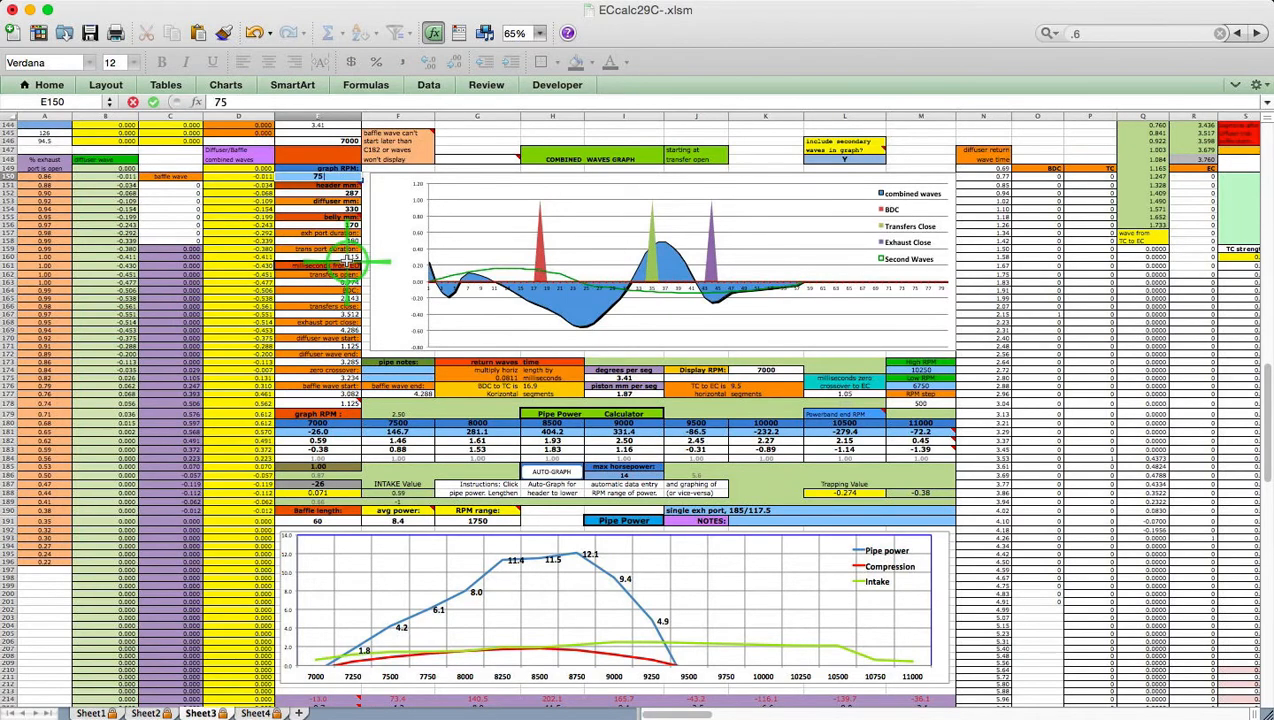
{"action": "type", "text": "00"}
{"action": "key", "text": "Return"}
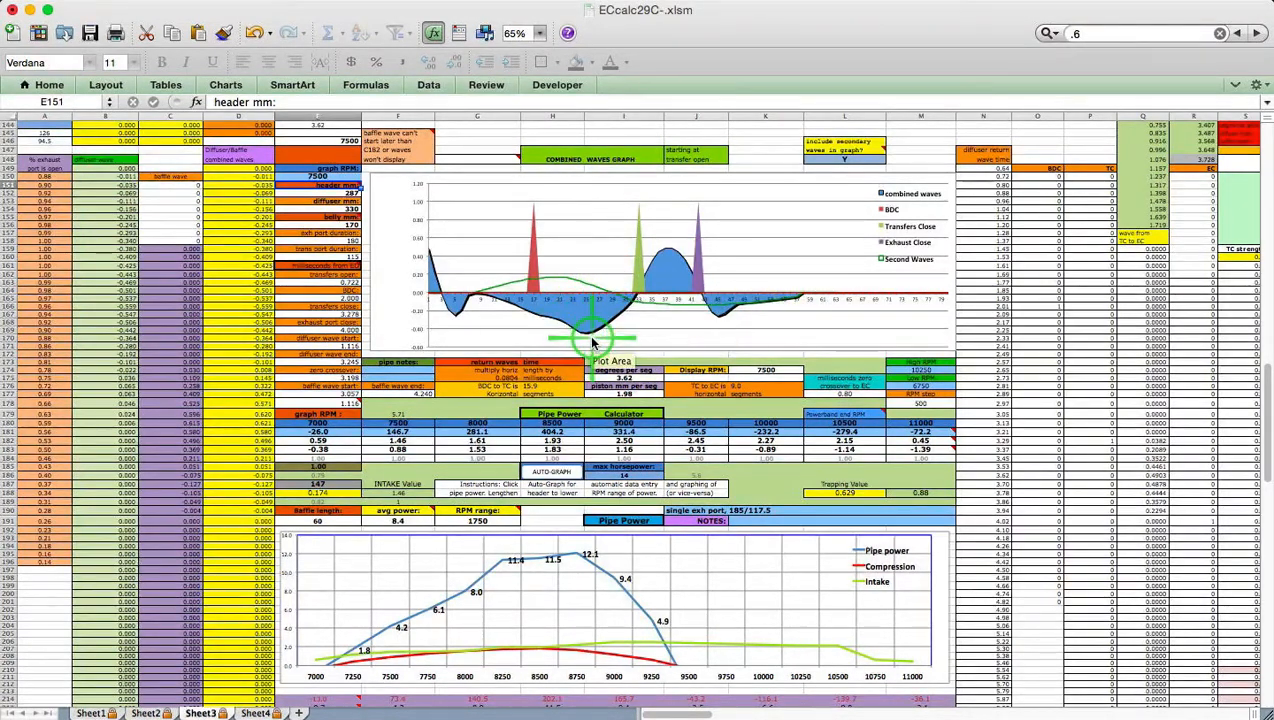
Set 'waves in graph?' in L148 to N to drop secondary waves, then return to Sheet1
{"action": "left_click", "coordinate": [862, 160]}
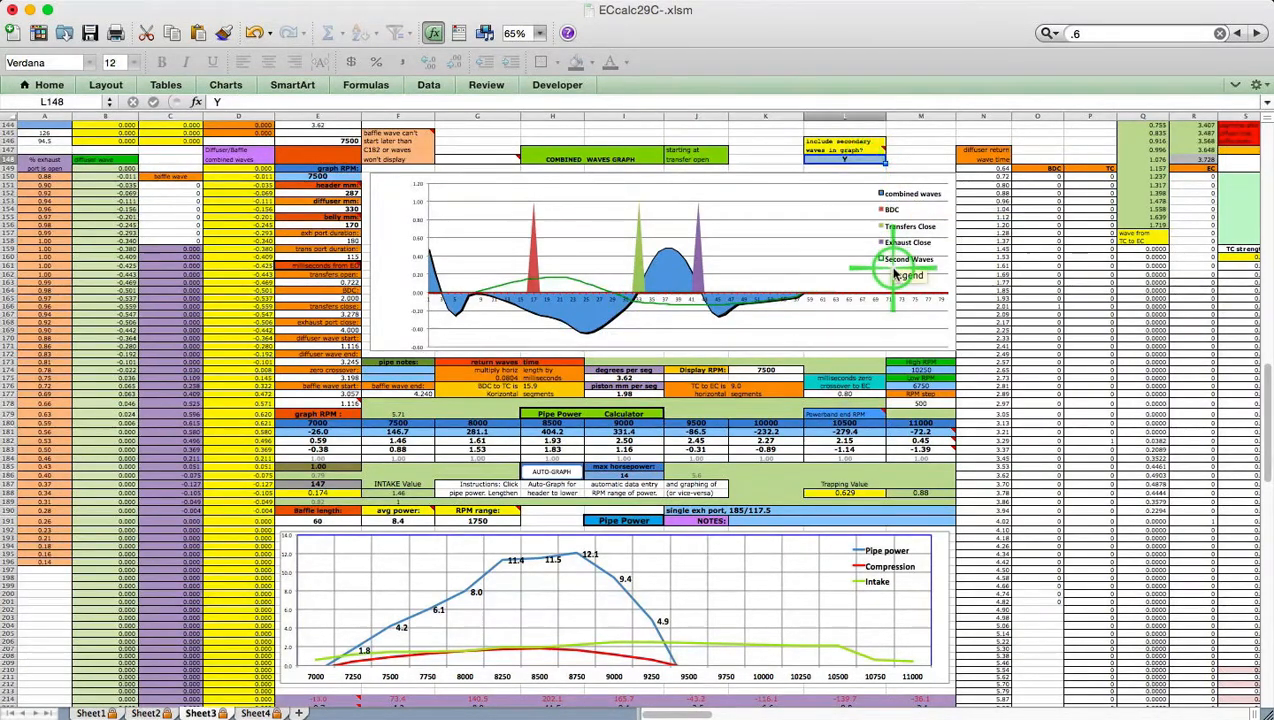
{"action": "type", "text": "N"}
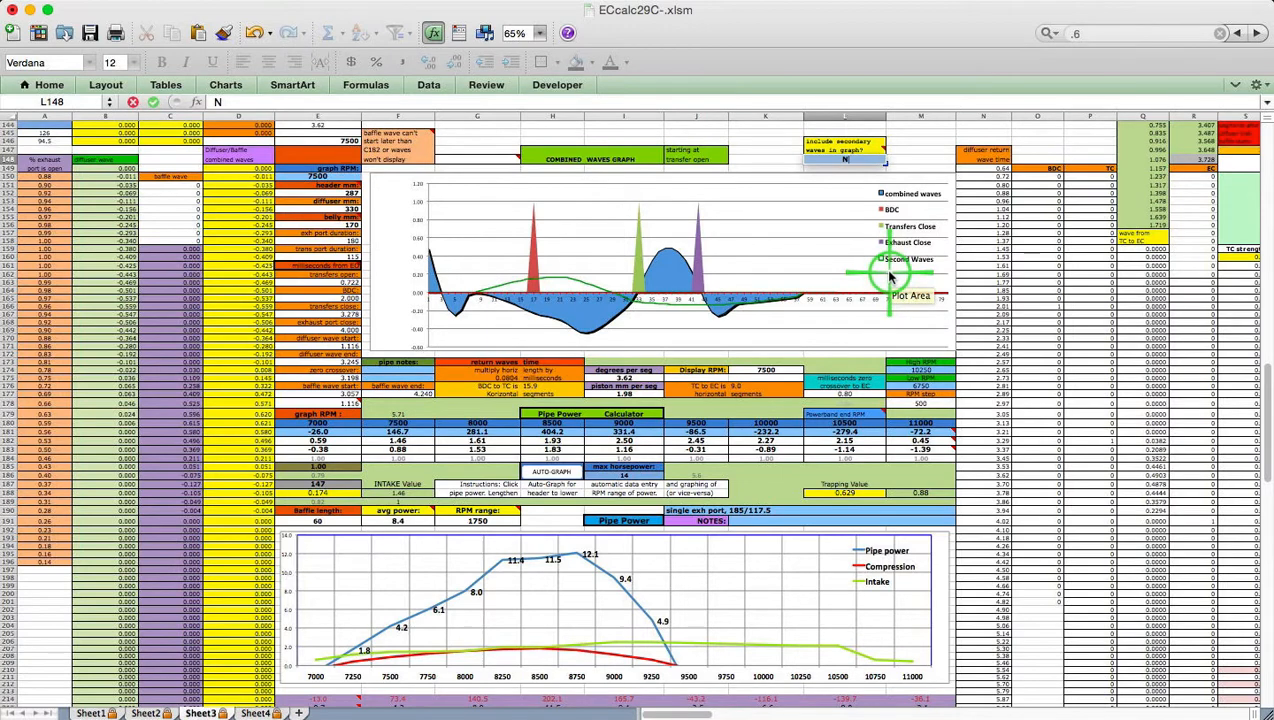
{"action": "key", "text": "Return"}
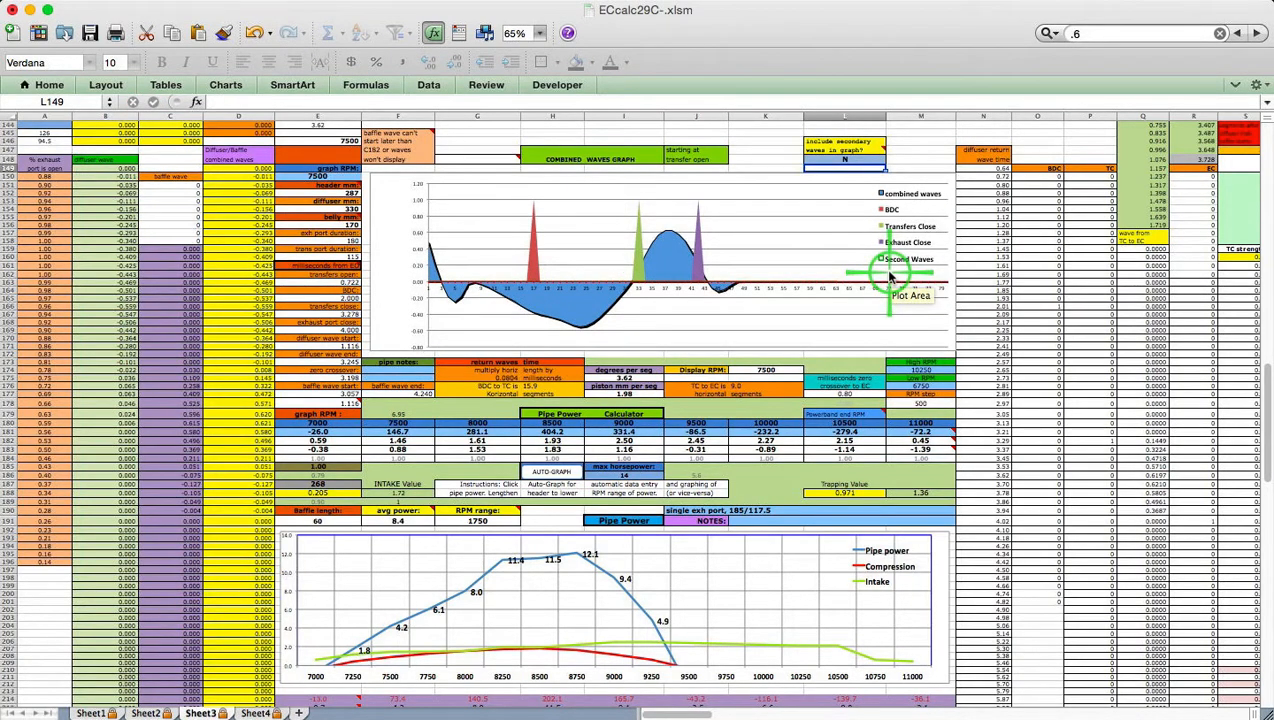
{"action": "left_click", "coordinate": [256, 33]}
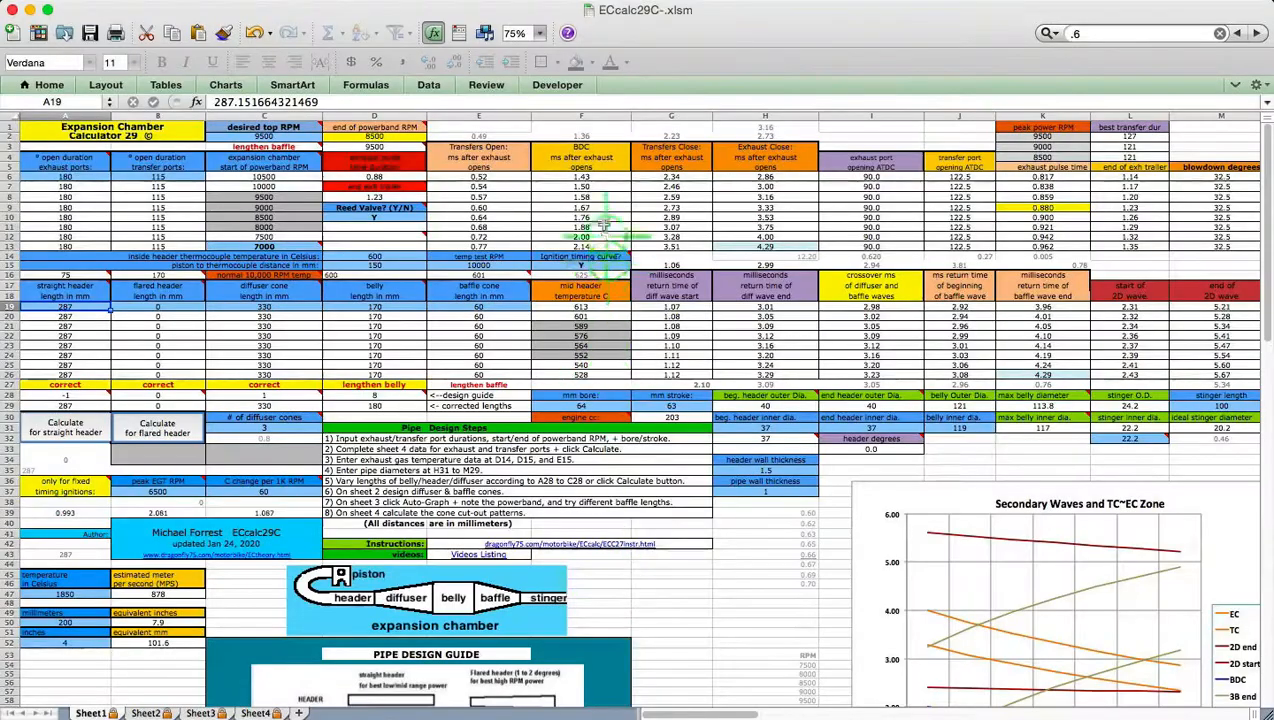